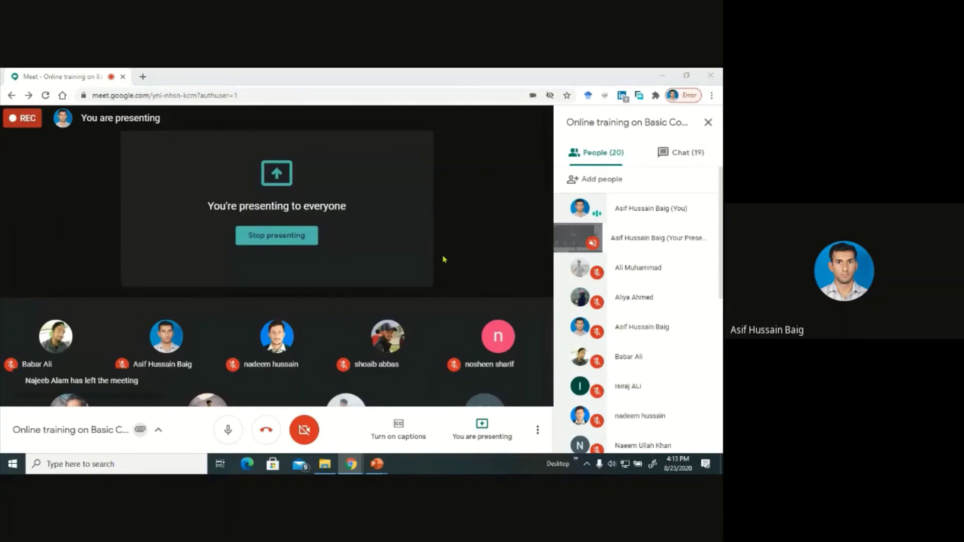
Launch Snipping Tool and capture a snip of the Meet window with its participant list.
key("super")
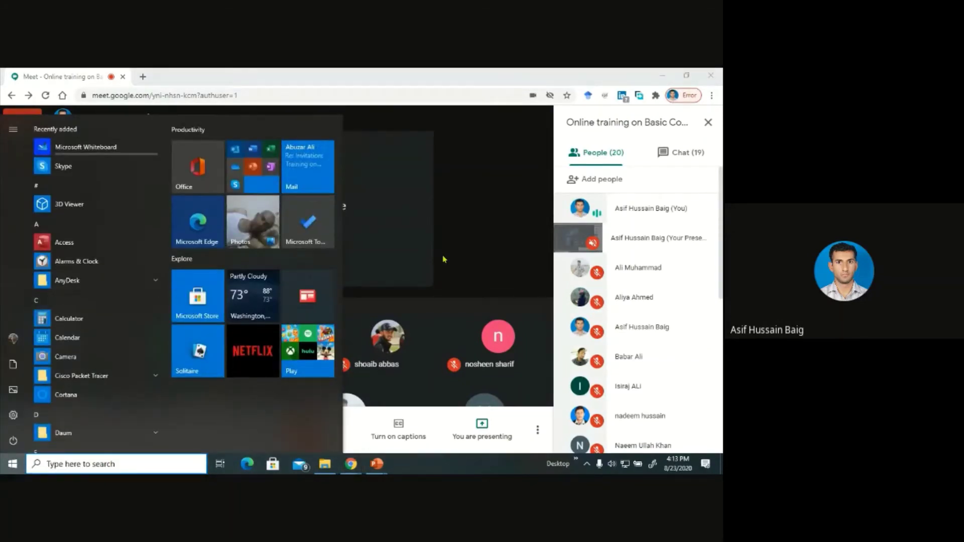
type("sni")
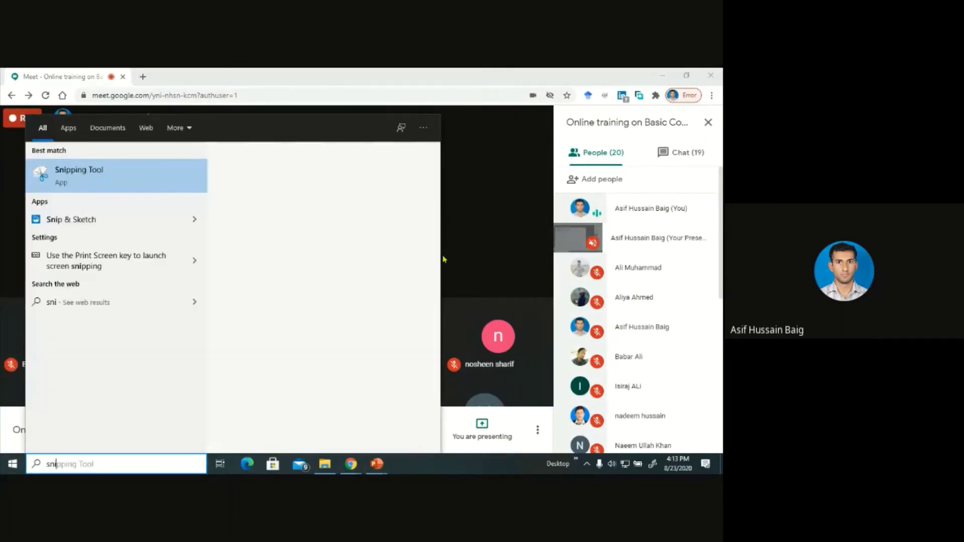
left_click(84, 173)
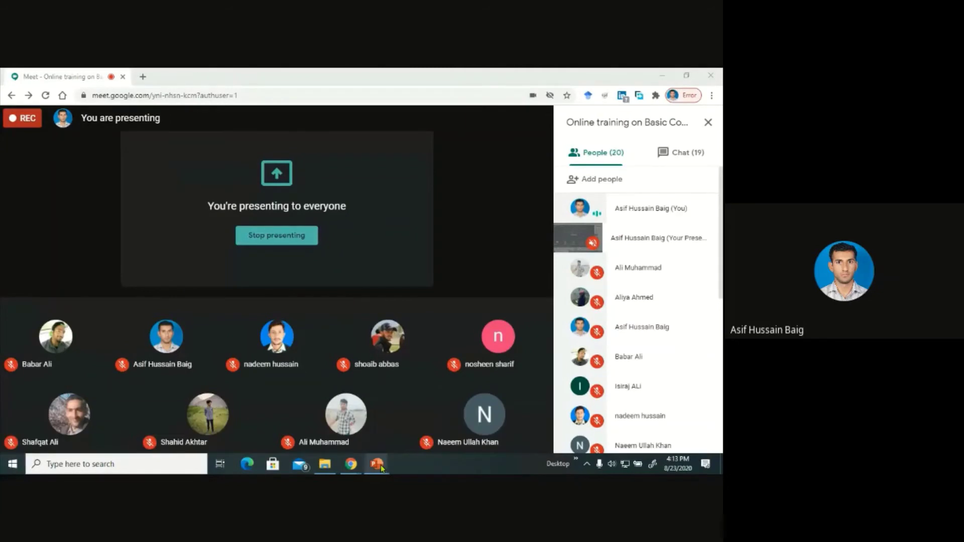
mouse_move(12, 76)
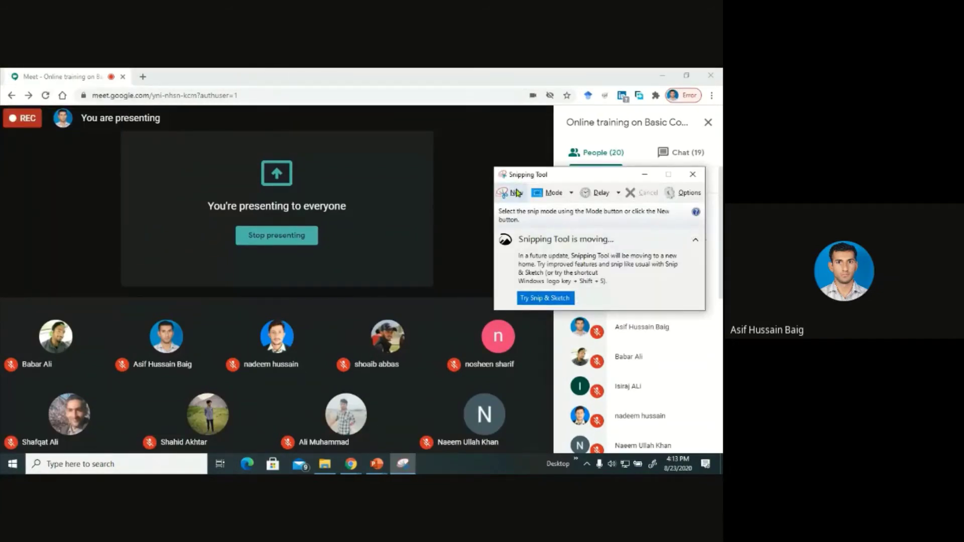
left_click(518, 194)
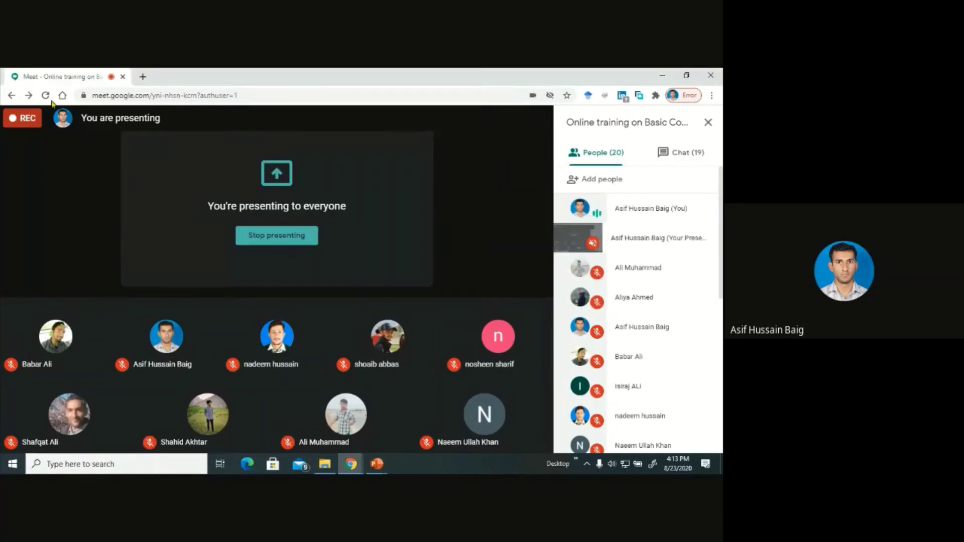
left_click(52, 104)
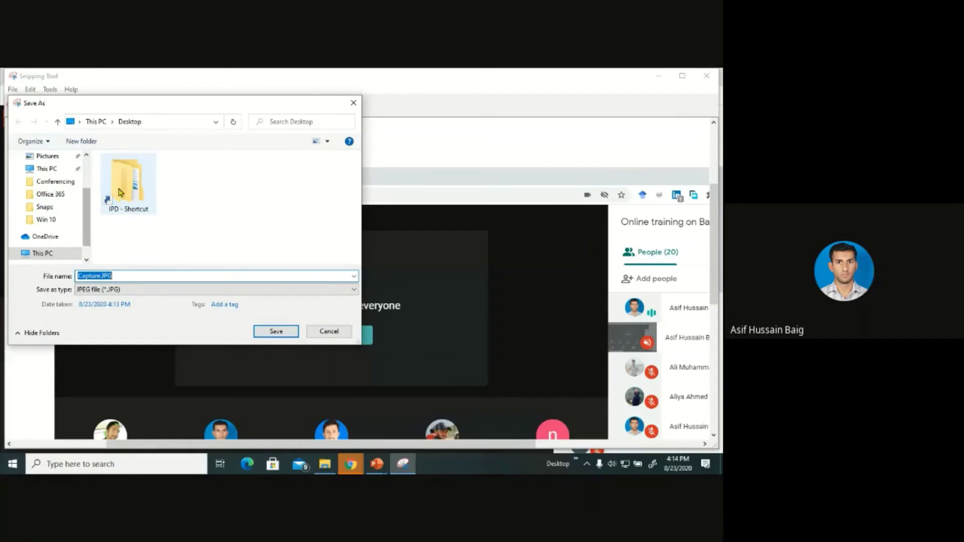
Save the snip as Attendence in the Office 365 folder under IPD > Basic Computing Skills.
double_click(134, 209)
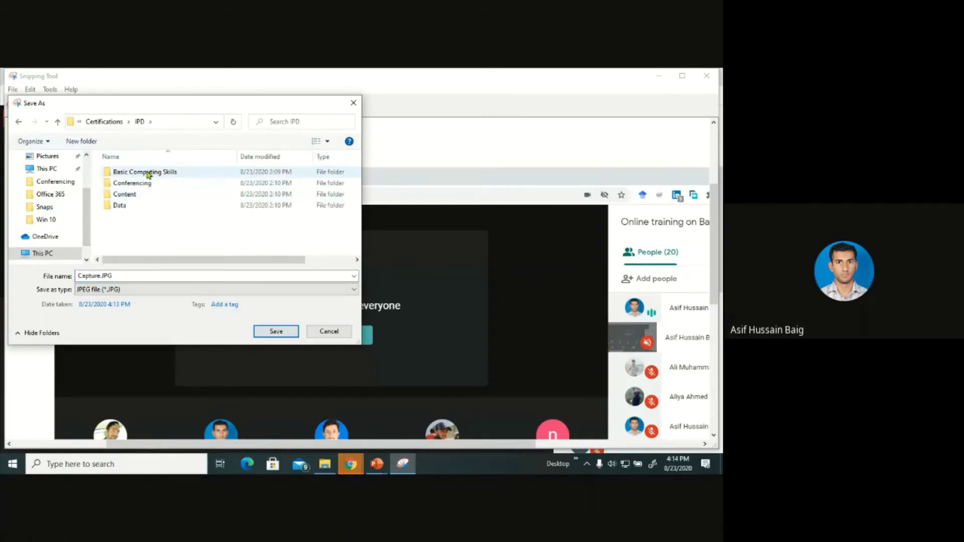
left_click(147, 174)
double_click(147, 173)
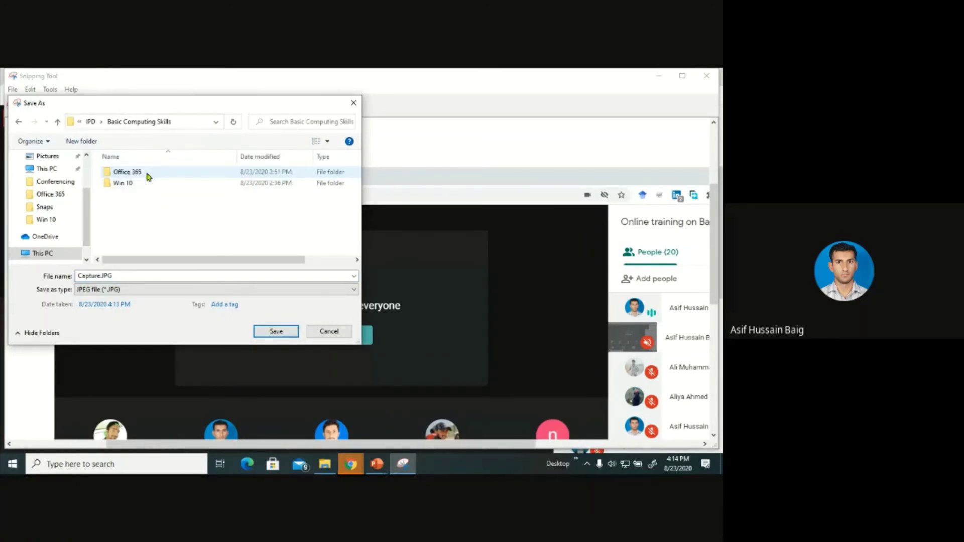
double_click(143, 174)
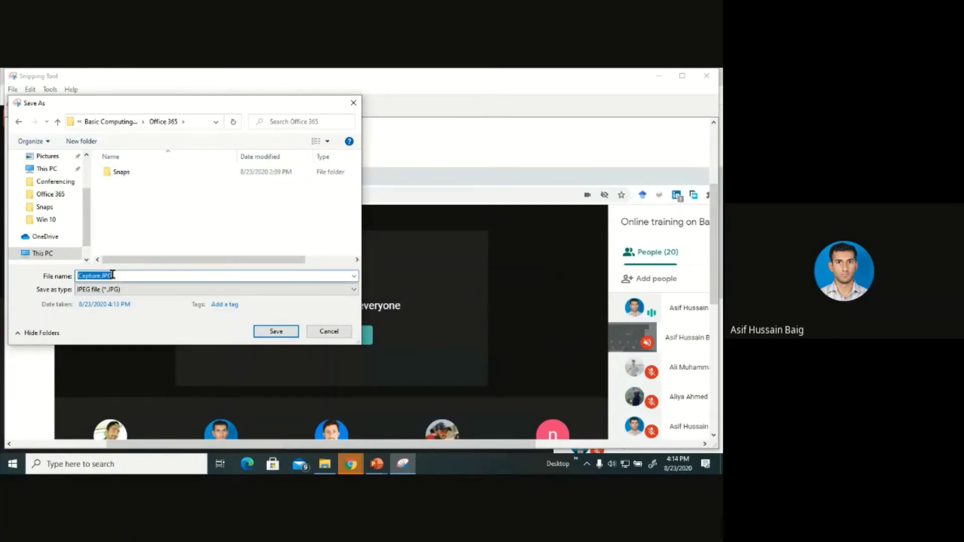
type("Attendence")
left_click(261, 334)
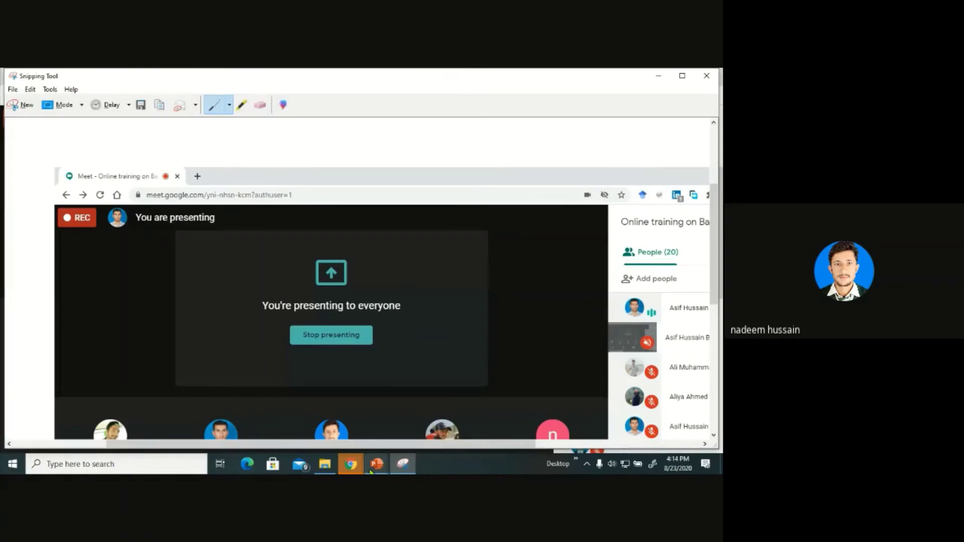
Capture a new full-screen snip of the Meet window showing the lower part of the participant list.
mouse_move(372, 471)
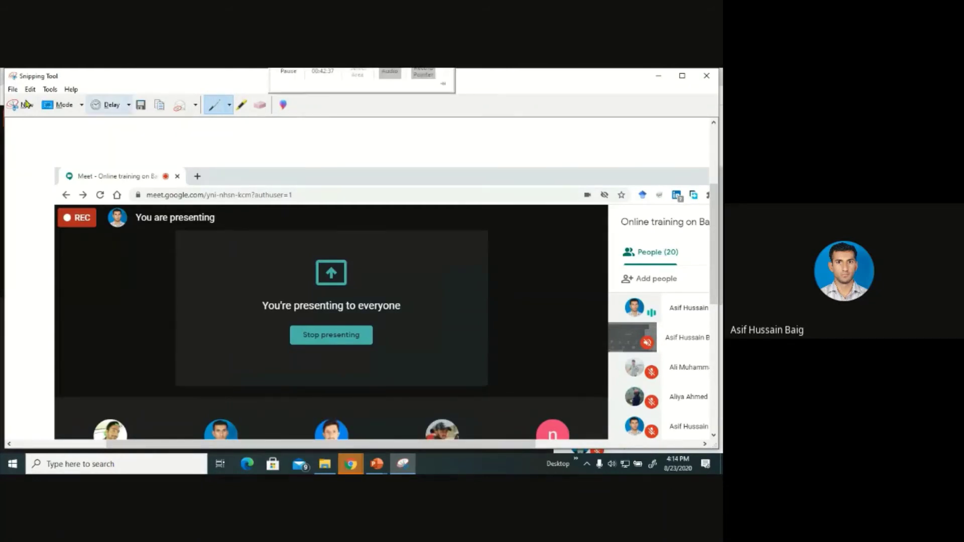
left_click(659, 76)
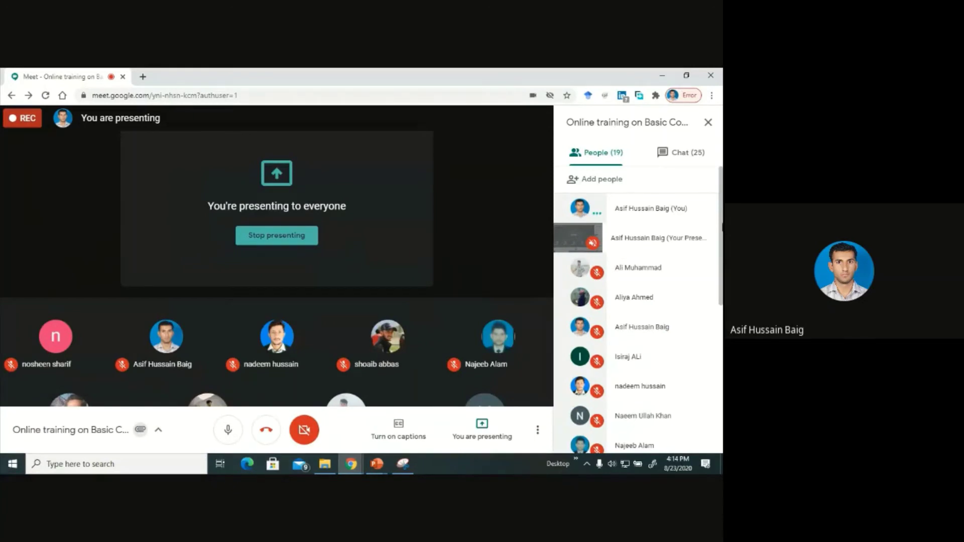
left_click_drag(721, 225, 723, 347)
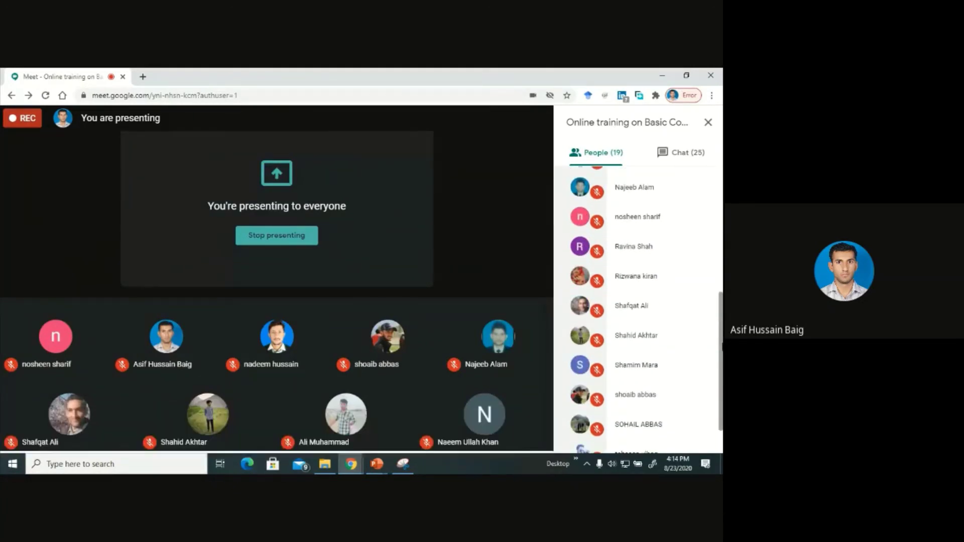
left_click(403, 464)
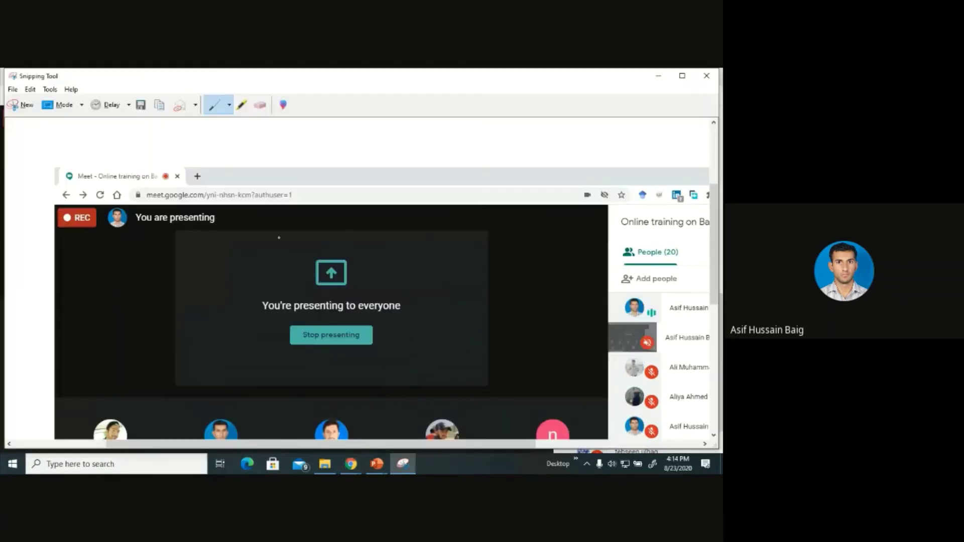
left_click(19, 107)
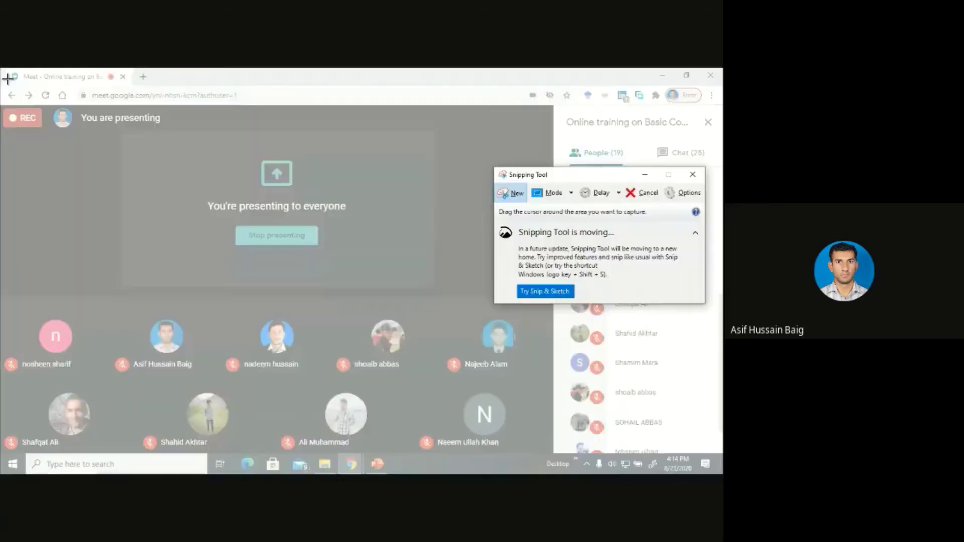
left_click_drag(1, 69, 722, 473)
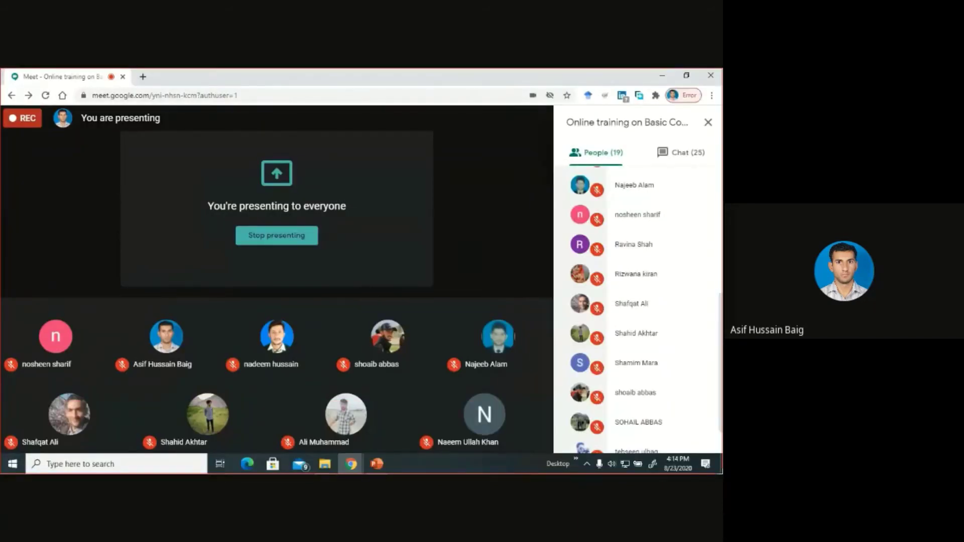
Save the second snip as "atten 2" in the Office 365 folder.
key("ctrl+s")
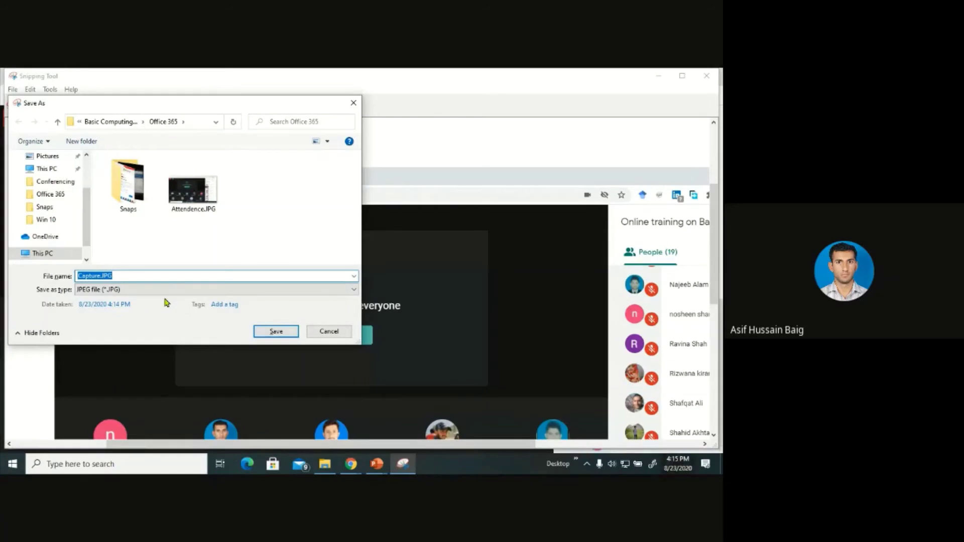
type("atten")
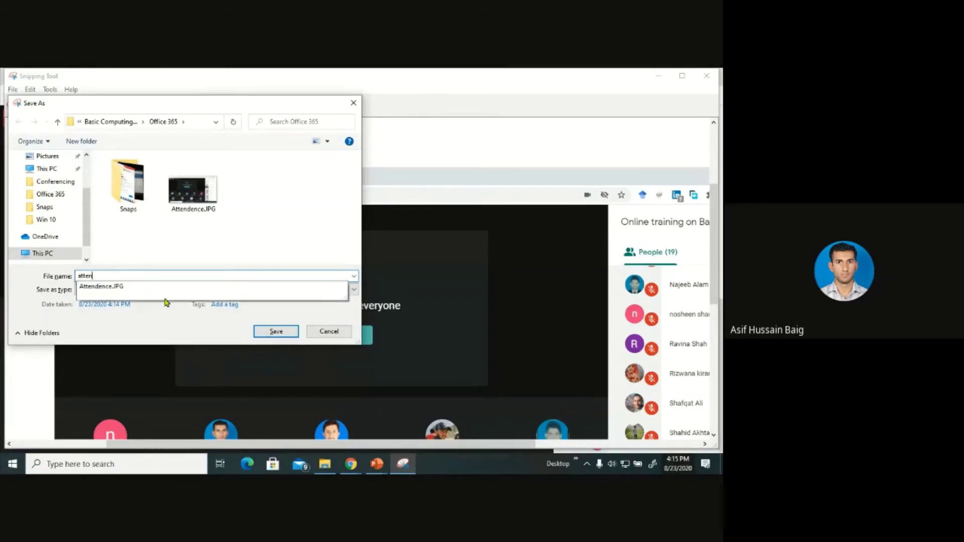
type("d")
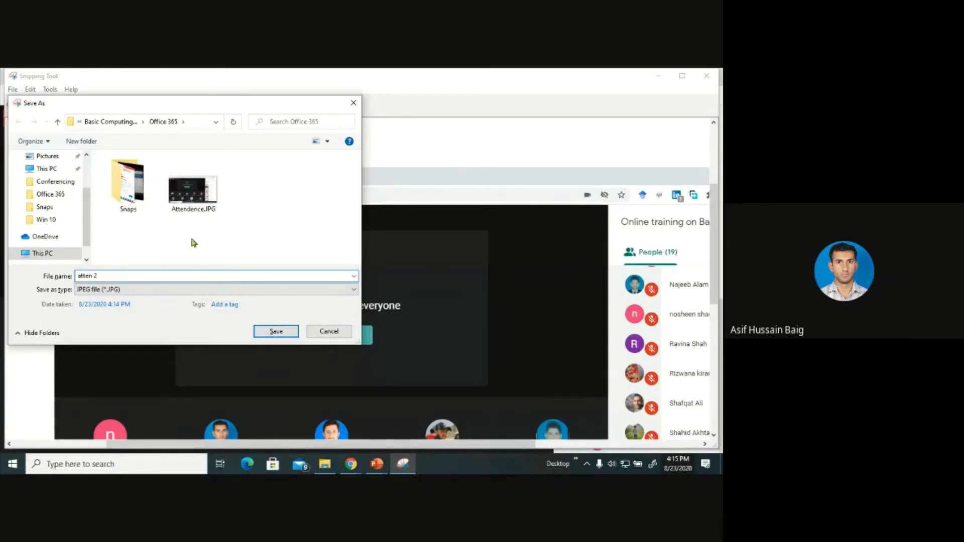
left_click(271, 331)
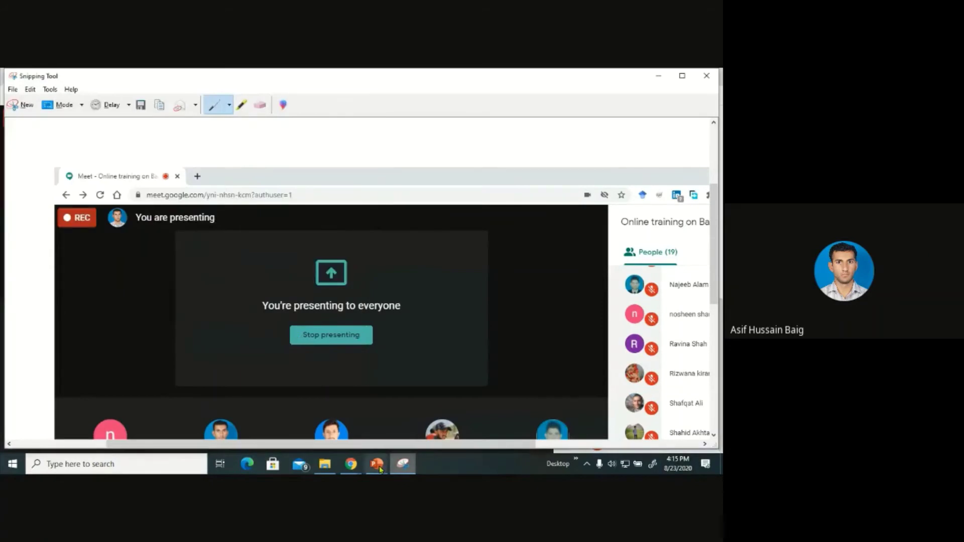
Return to the Meet window and capture a third snip showing the end of the participant list.
left_click(353, 468)
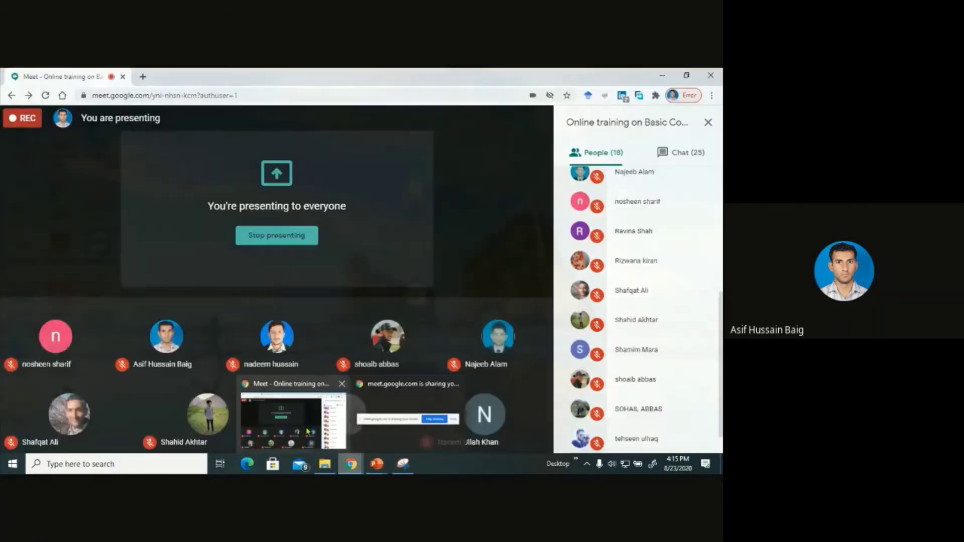
left_click(292, 417)
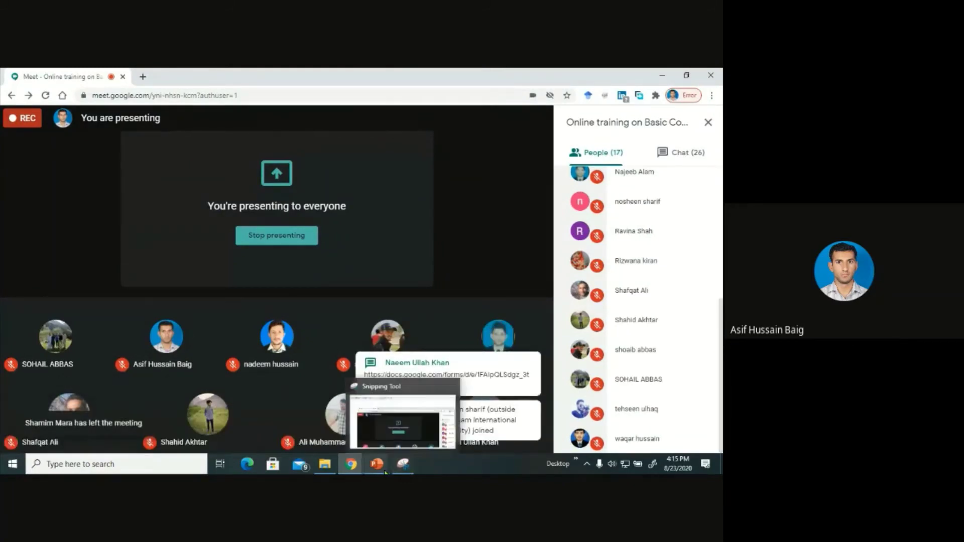
left_click(402, 446)
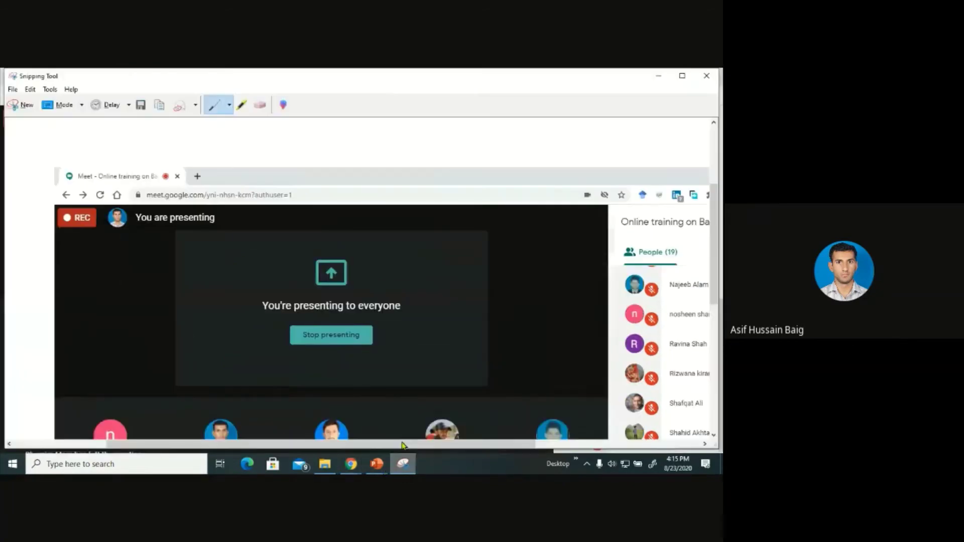
left_click(18, 104)
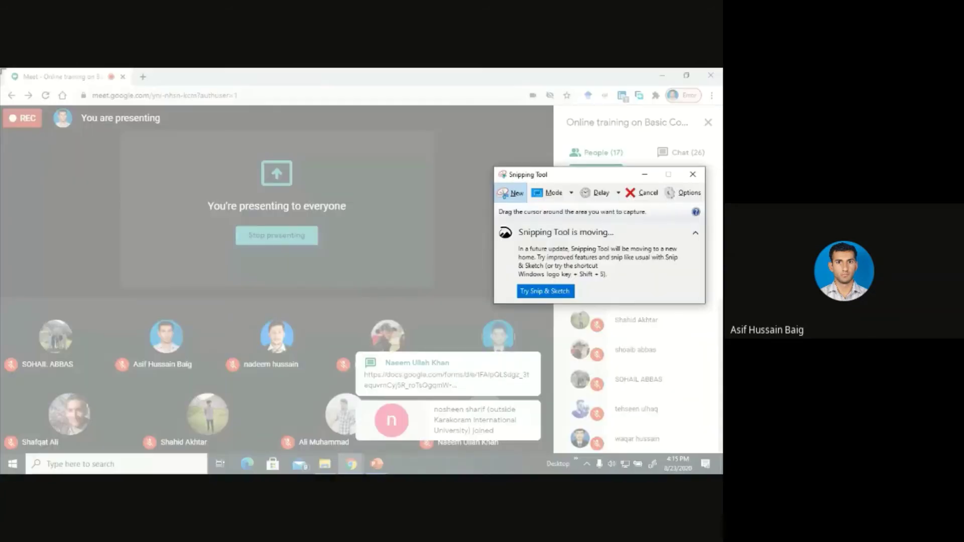
left_click_drag(1, 69, 718, 452)
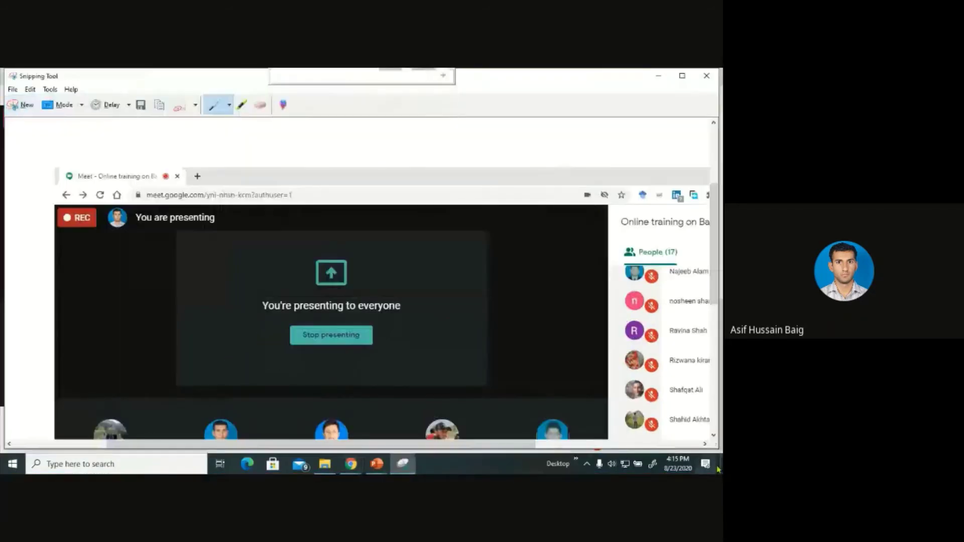
Save the third snip as "att 3" in the Office 365 folder and minimize Snipping Tool.
key("ctrl+s")
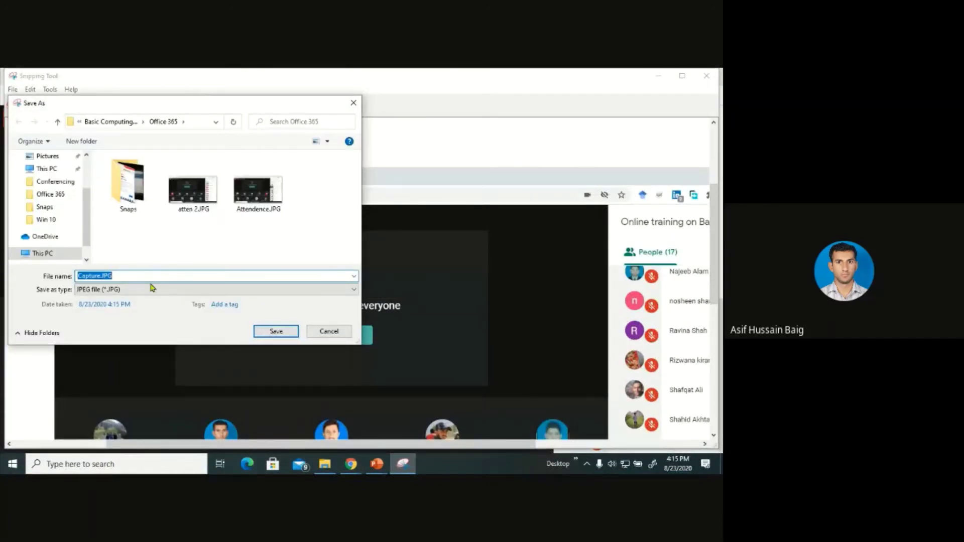
type("att 3")
left_click(277, 331)
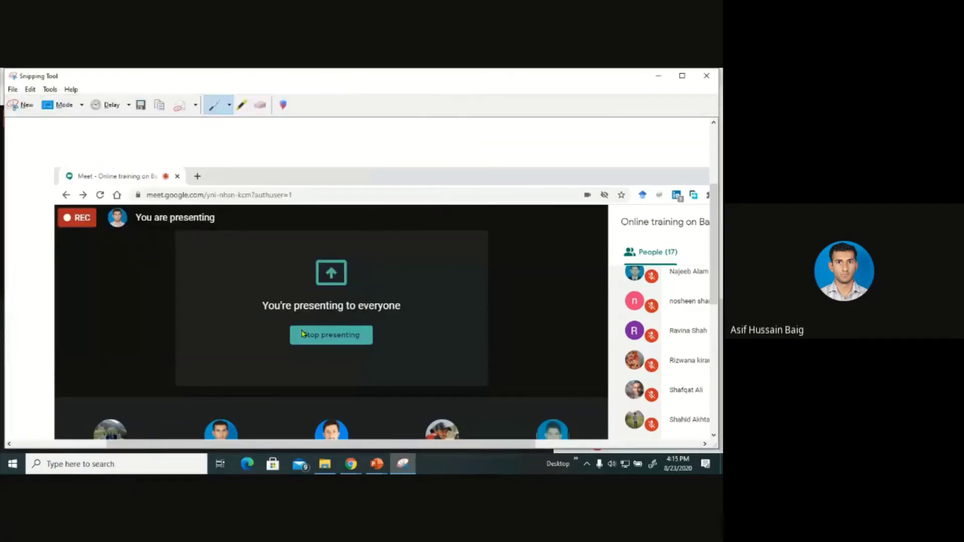
left_click(656, 76)
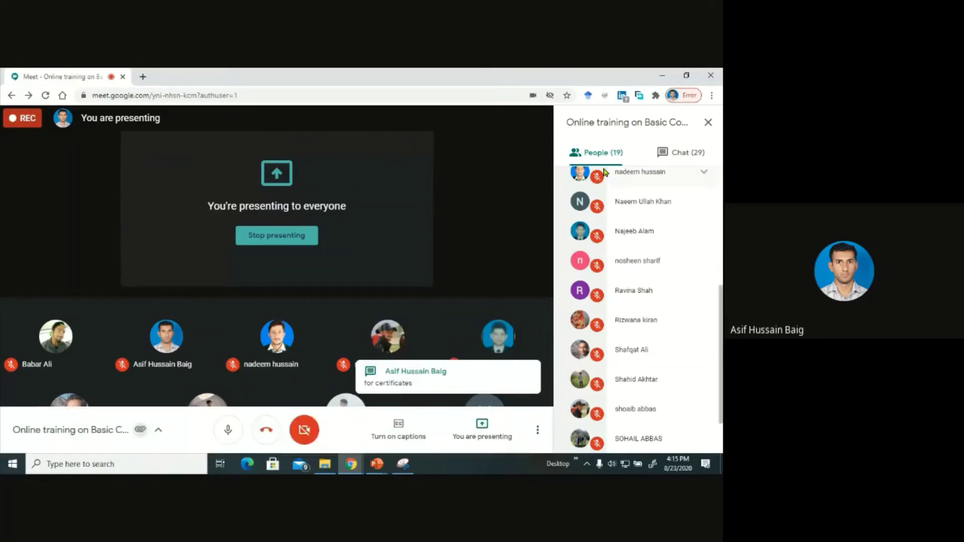
mouse_move(381, 472)
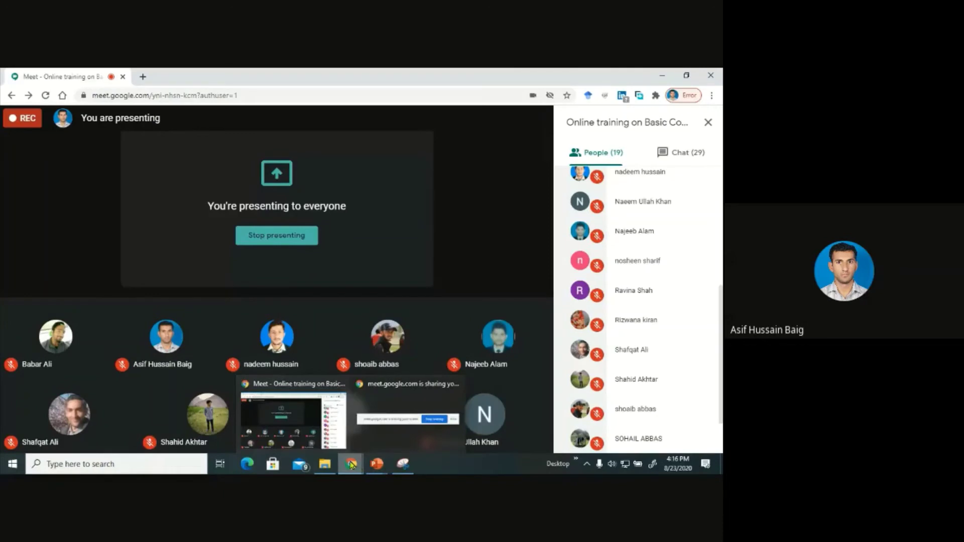
left_click(351, 465)
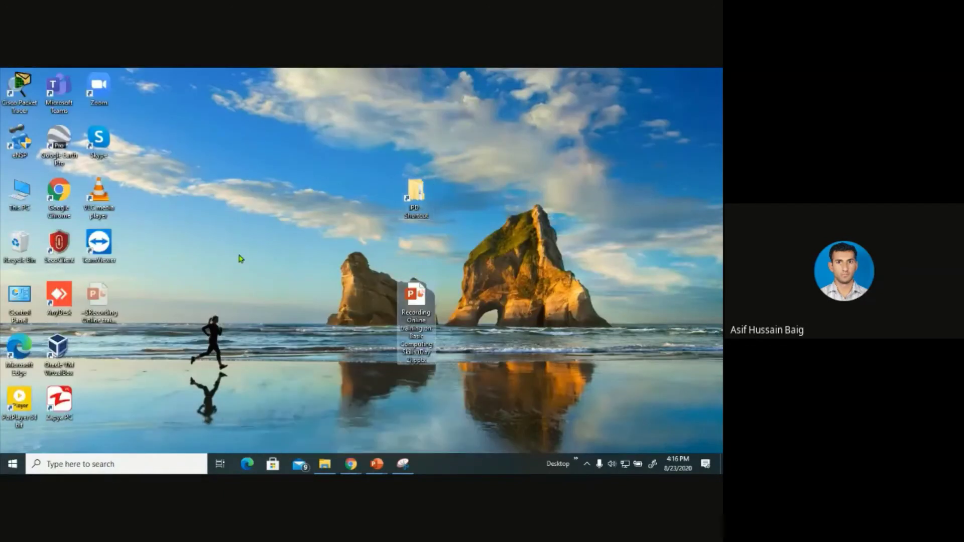
left_click(251, 282)
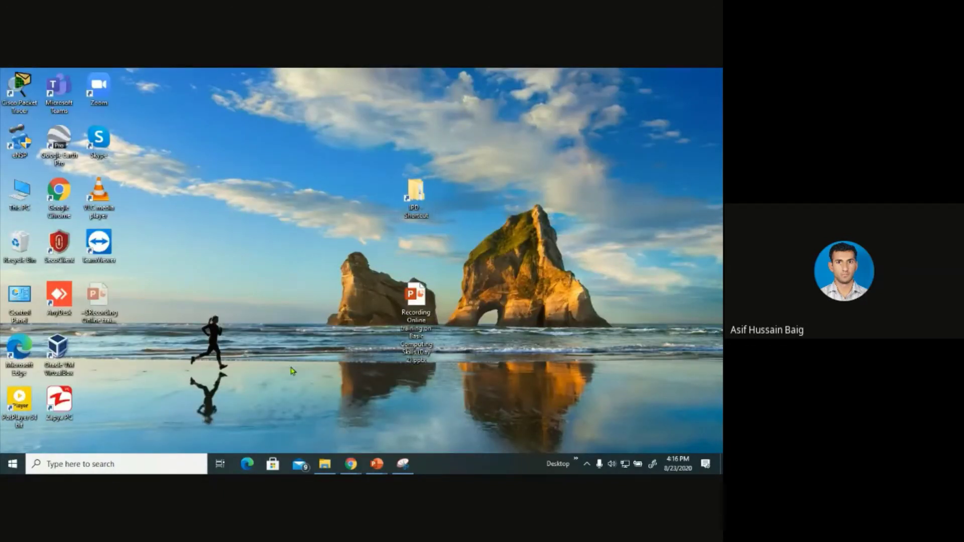
Switch to the Chrome window with the Meet session and open office.com in a new tab.
mouse_move(350, 463)
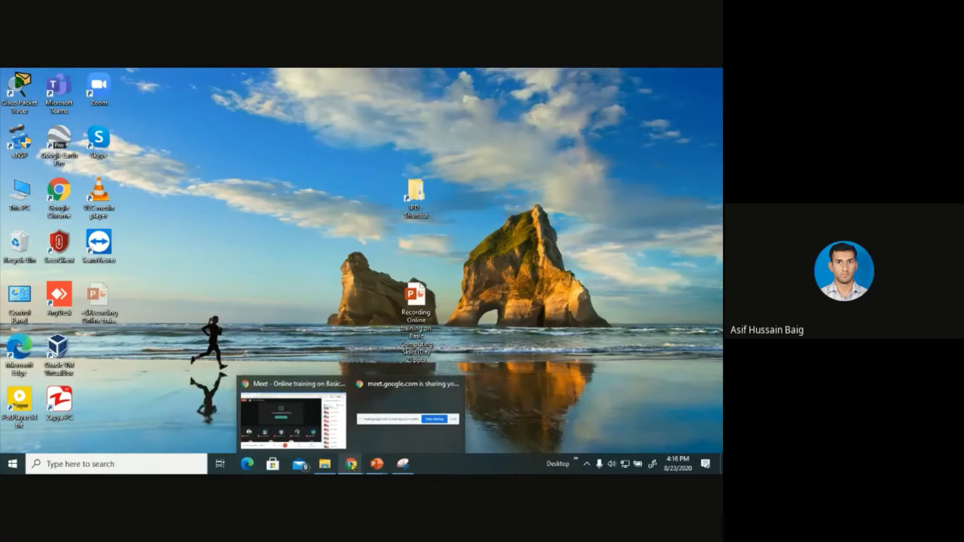
left_click(310, 385)
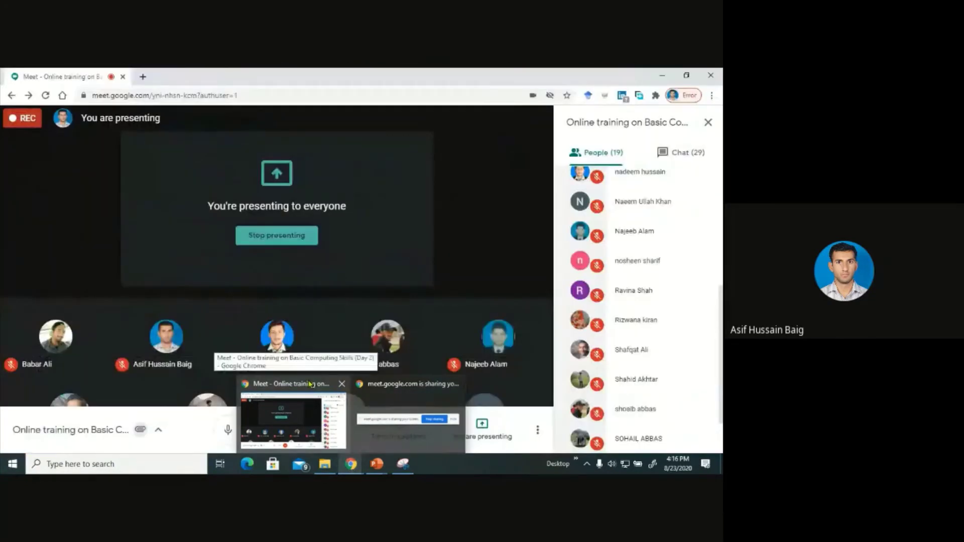
left_click(143, 77)
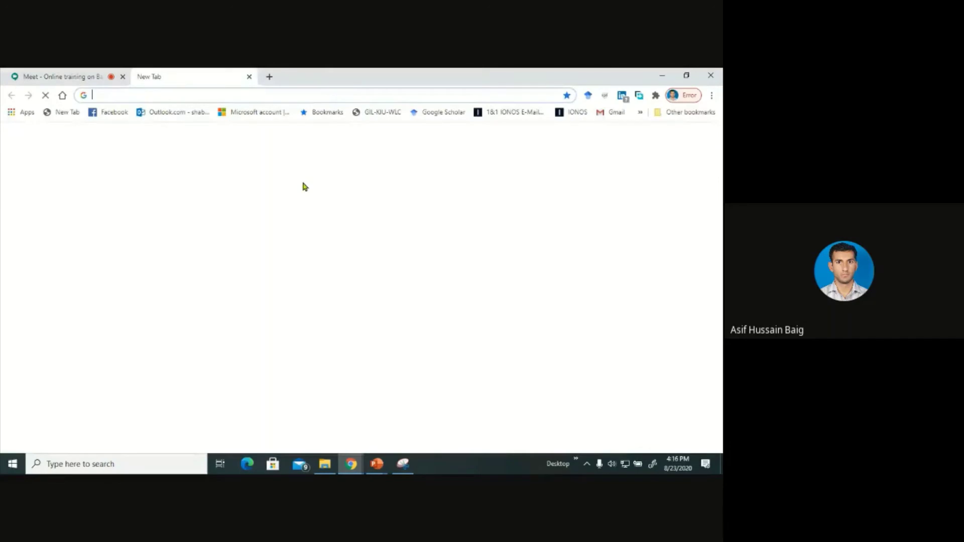
type("office.com")
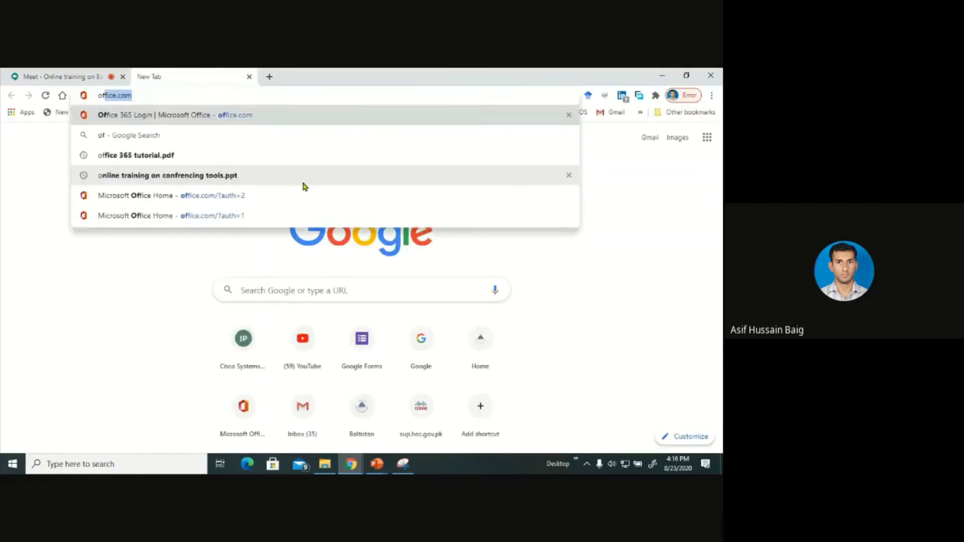
key("Return")
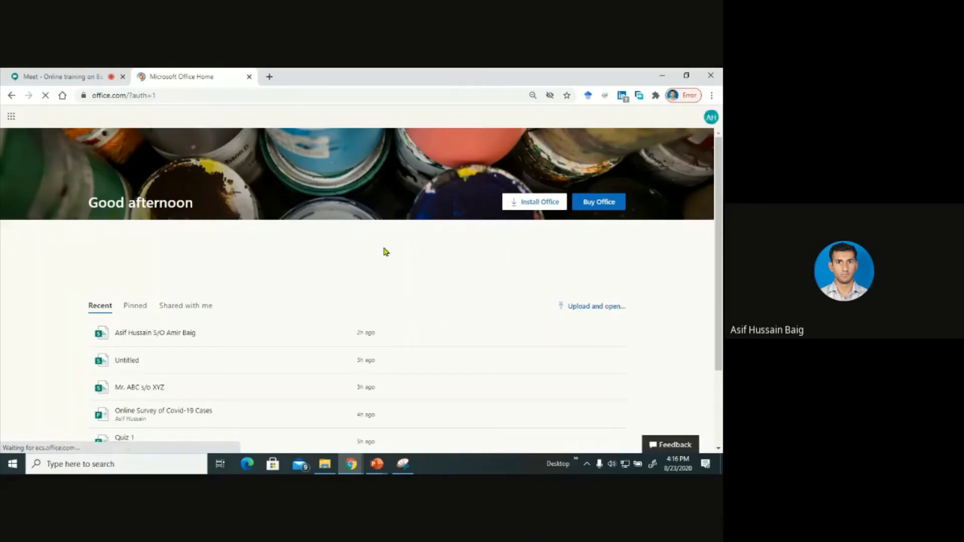
Look over the Office home page, including the signed-in account's details, the recent files and the Install Office options.
left_click(712, 118)
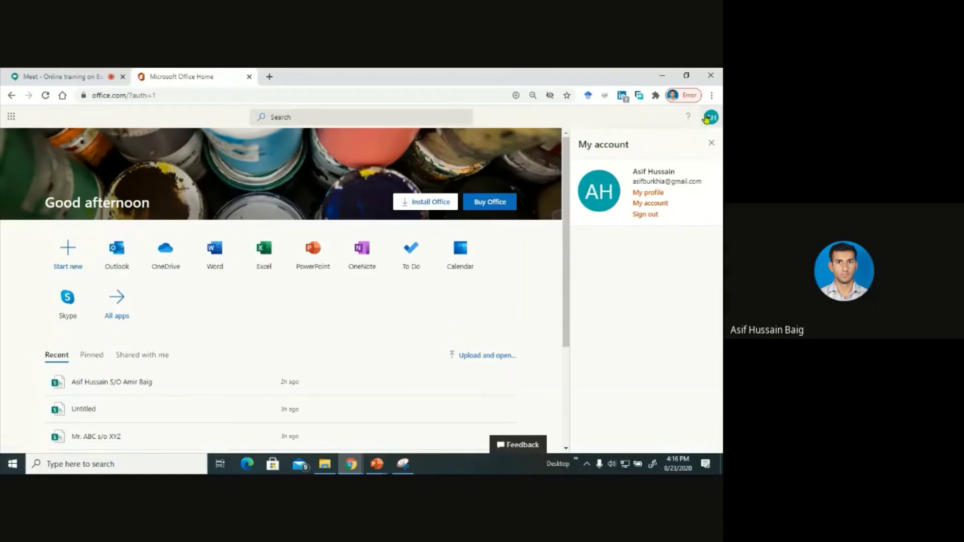
left_click(712, 121)
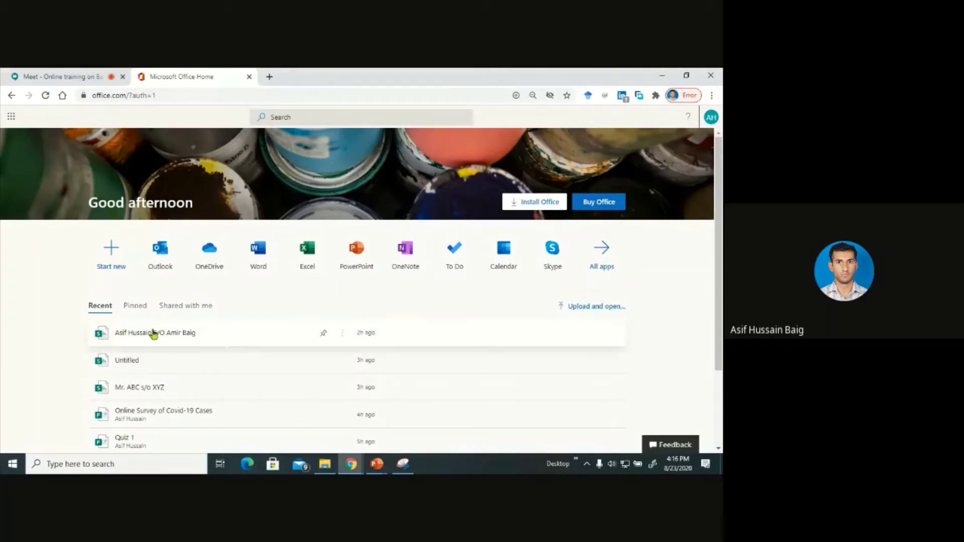
scroll(155, 335, "down", 1)
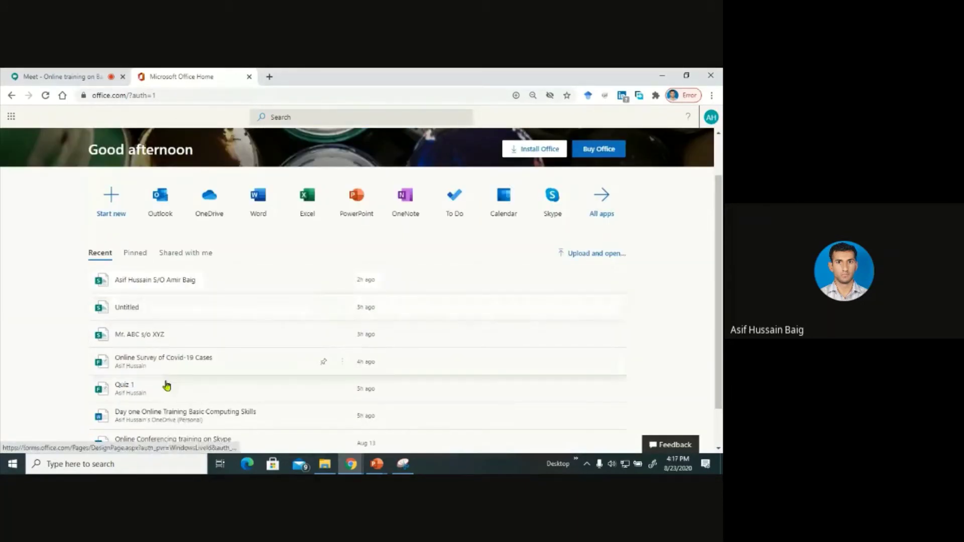
scroll(213, 370, "up", 1)
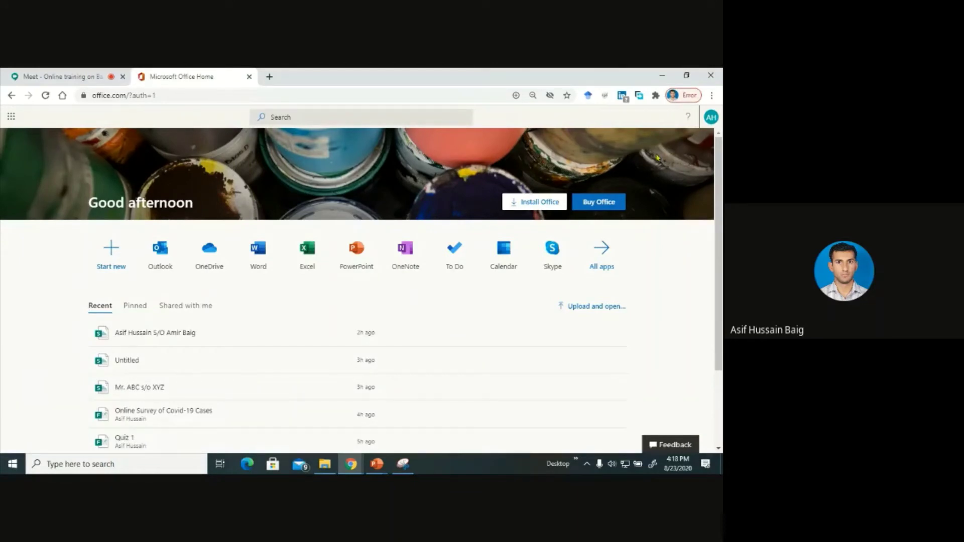
left_click(561, 197)
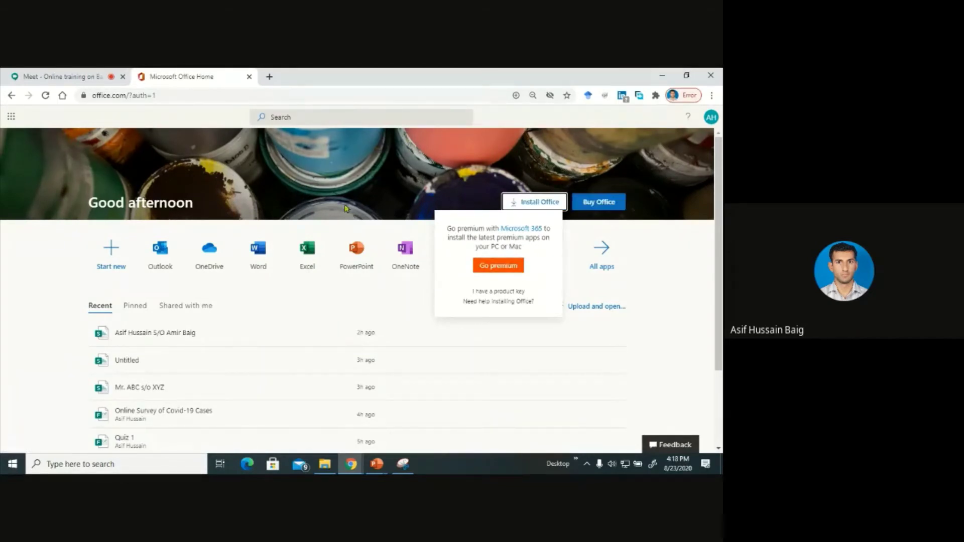
left_click(22, 317)
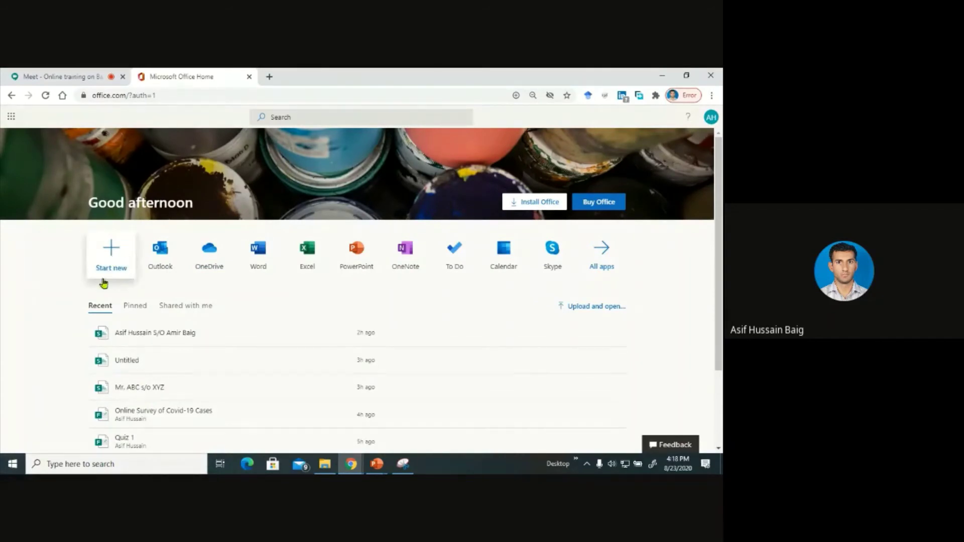
Go to Sway by choosing a new Page on the Office home page and open the existing résumé Sway, first among the edited ones.
left_click(112, 266)
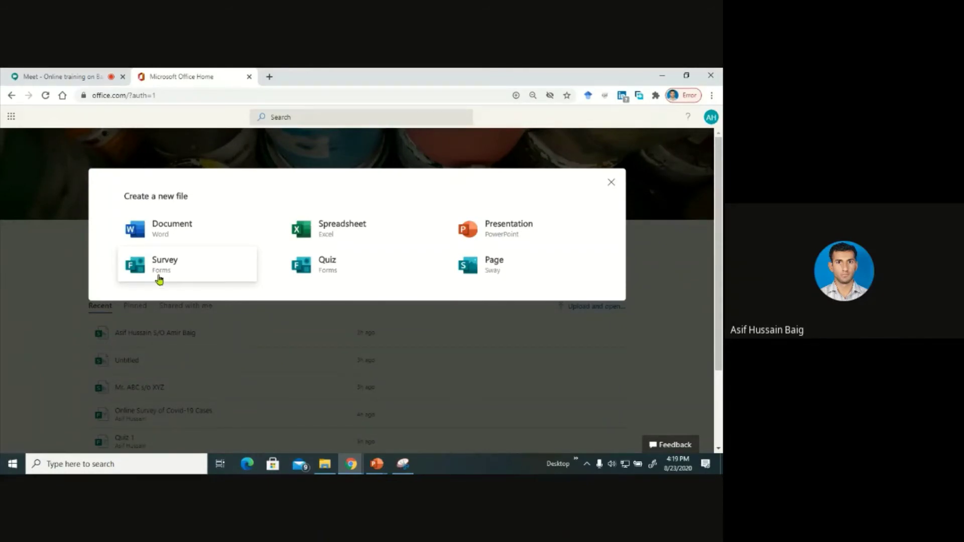
left_click(490, 276)
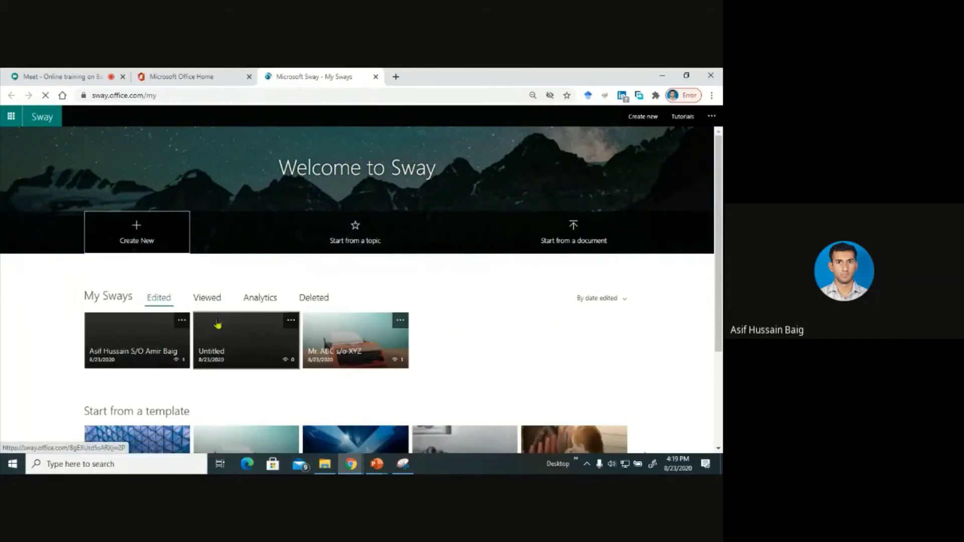
left_click(121, 340)
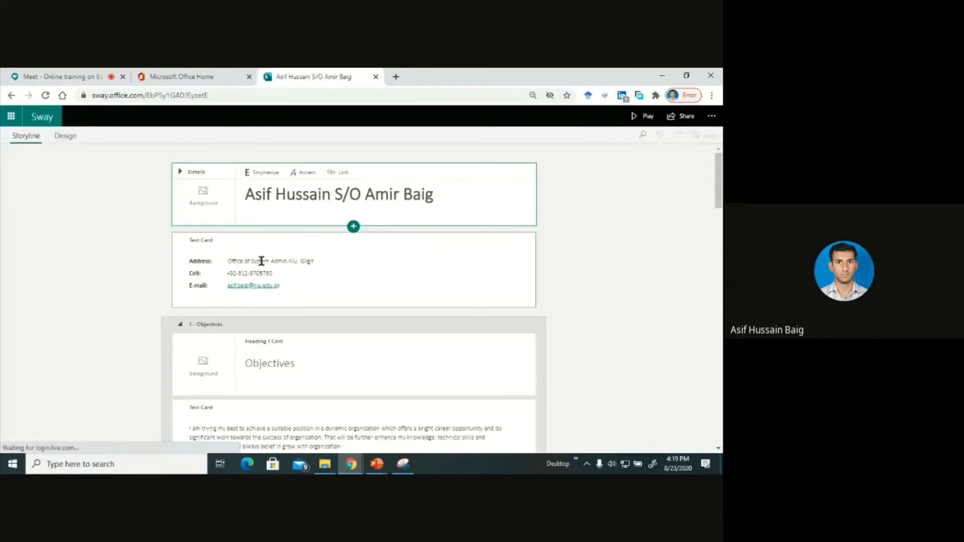
Review the résumé's cards in the storyline and preview the same Sway in Design view.
scroll(262, 264, "down", 7)
scroll(268, 267, "up", 5)
scroll(216, 249, "down", 5)
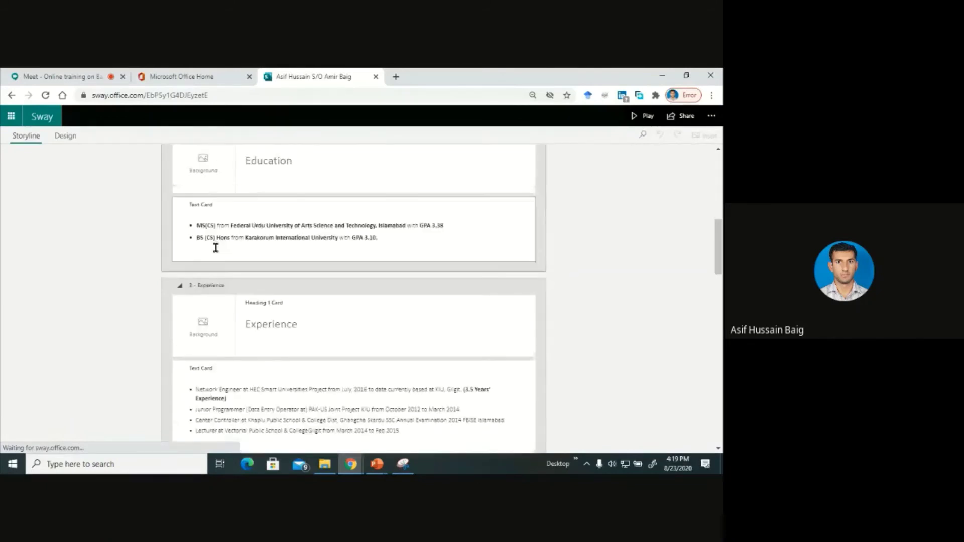
scroll(216, 252, "down", 4)
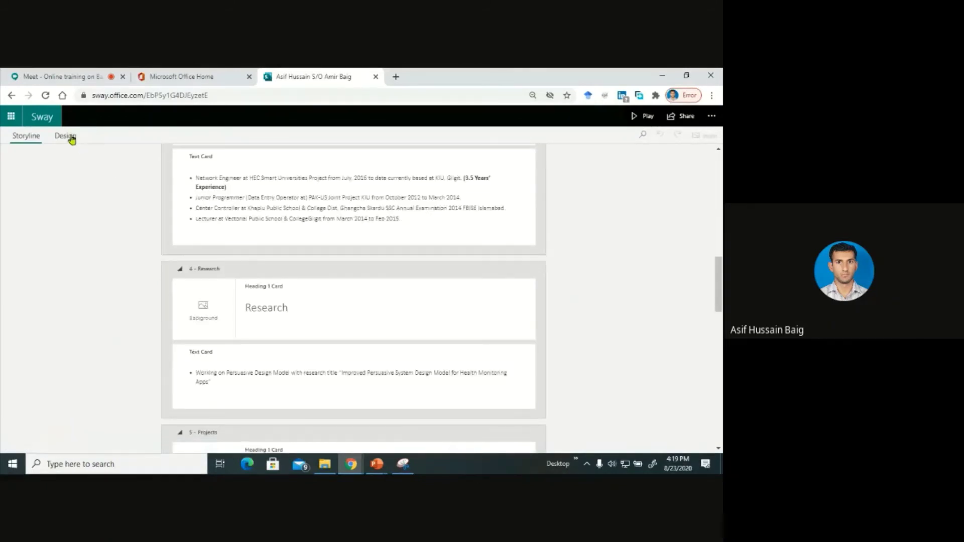
left_click(72, 140)
scroll(162, 198, "down", 15)
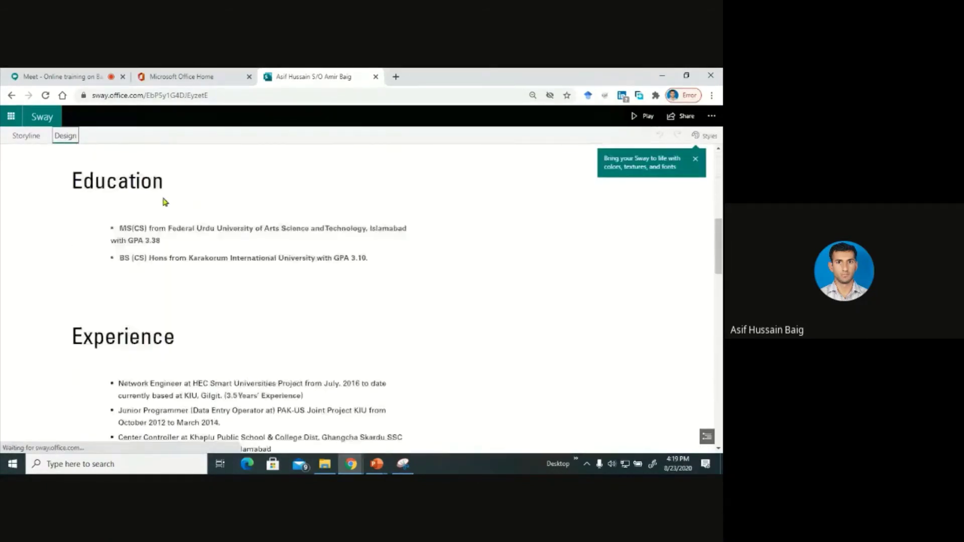
scroll(156, 196, "up", 15)
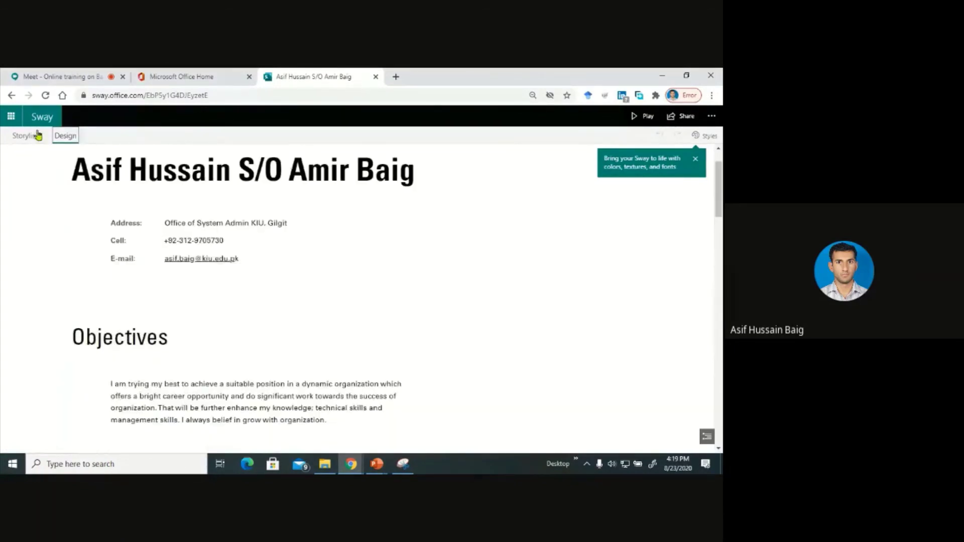
Leave the résumé Sway and return to the My Sways page.
left_click(6, 117)
mouse_move(442, 82)
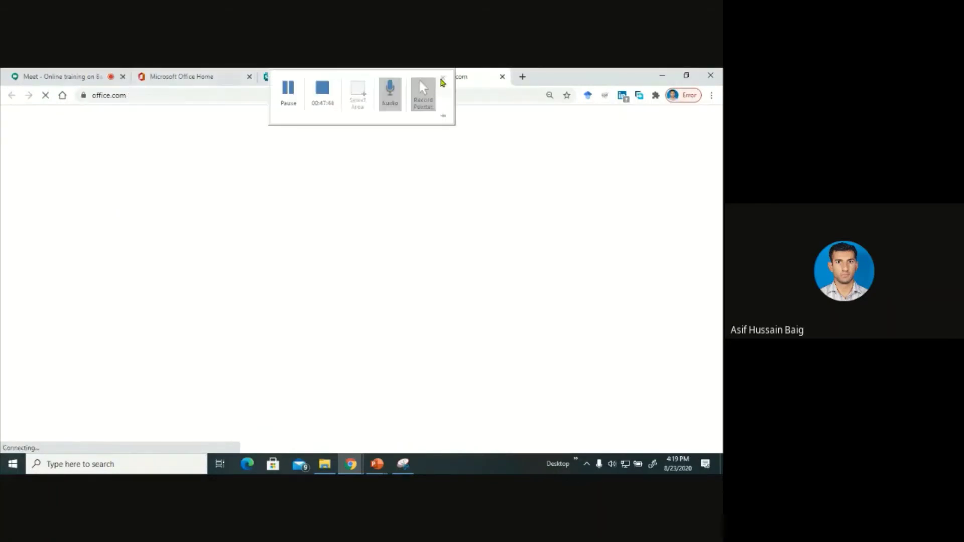
left_click(12, 95)
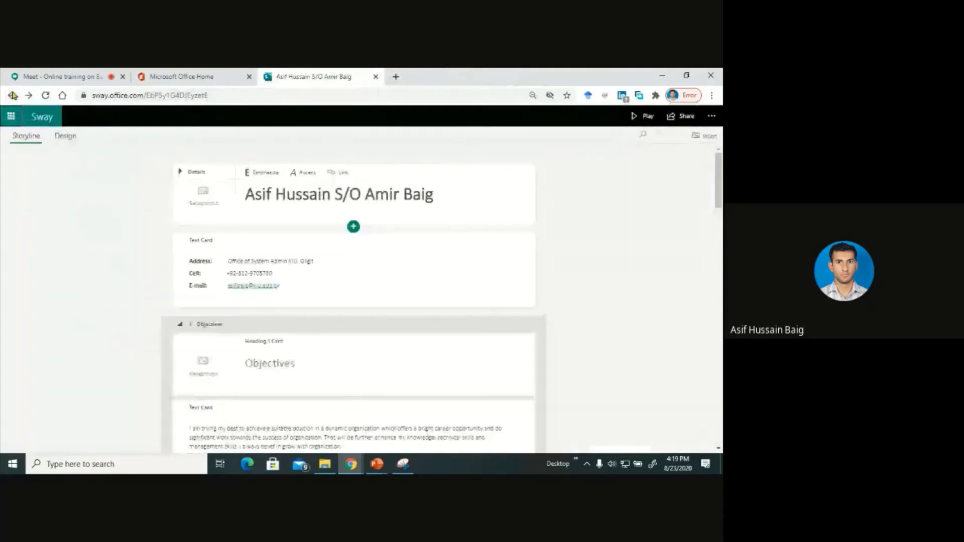
left_click(12, 94)
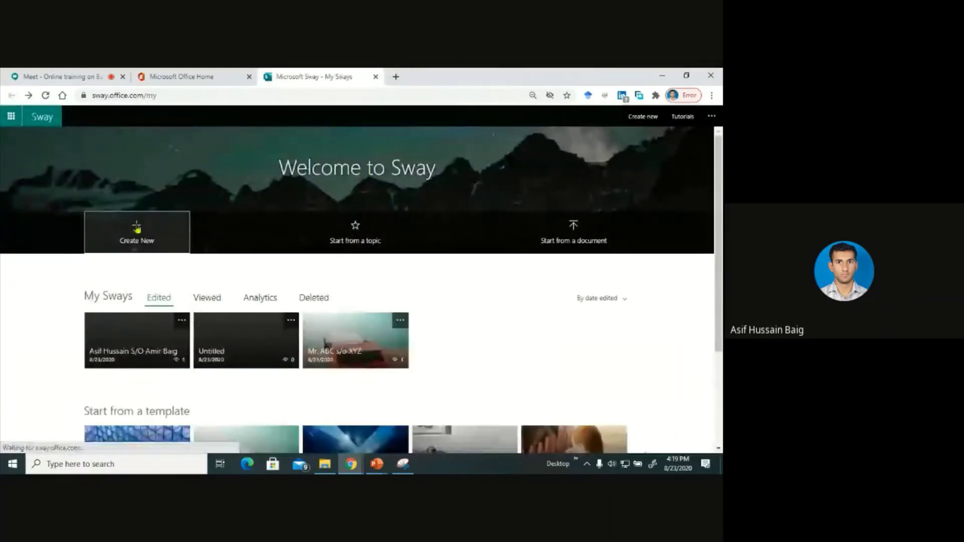
Browse the edited Sways, the starting templates and the featured Sways on the My Sways page.
scroll(375, 266, "down", 2)
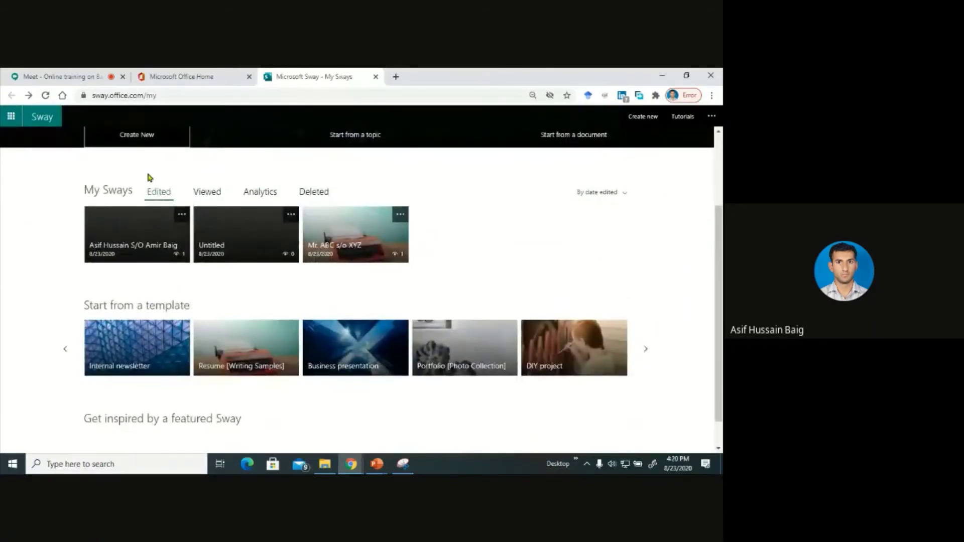
scroll(124, 336, "down", 1)
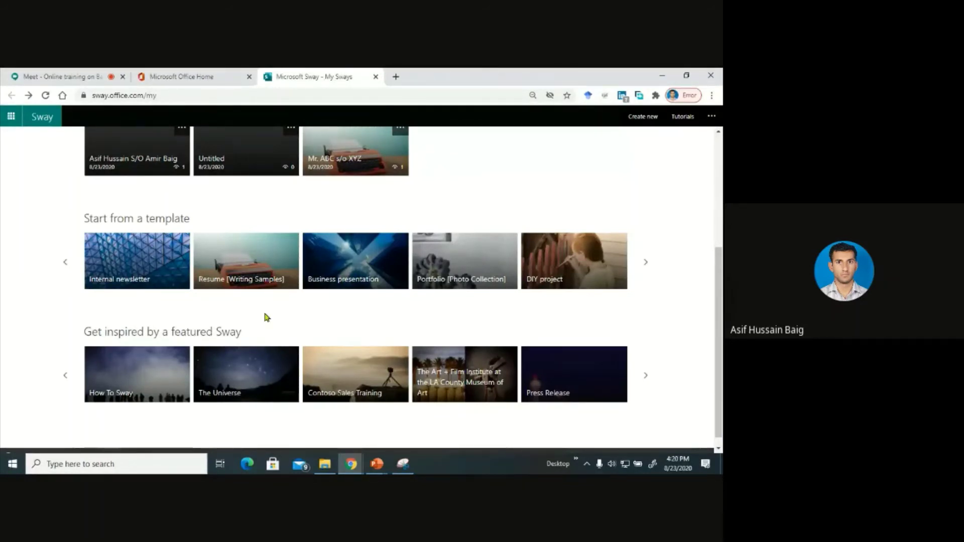
scroll(246, 317, "down", 1)
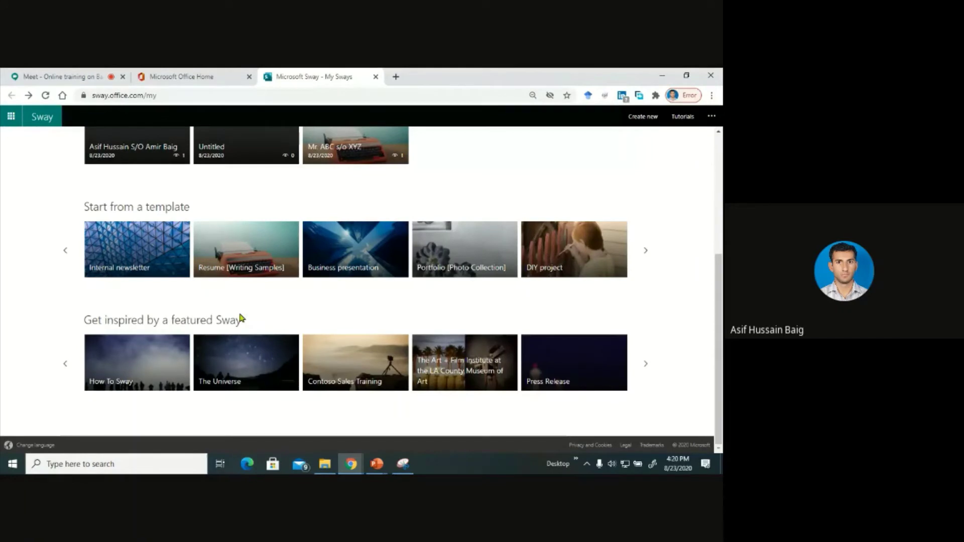
scroll(239, 317, "up", 5)
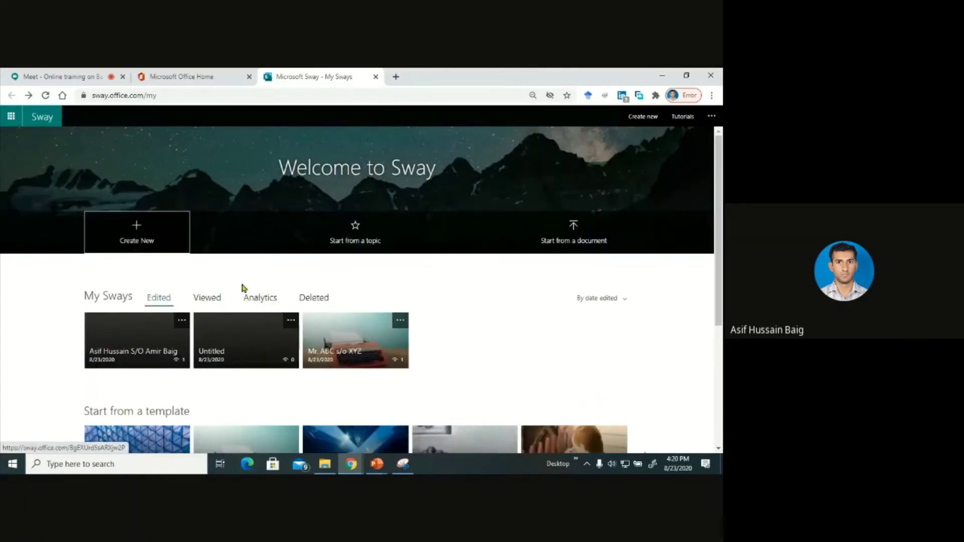
scroll(157, 251, "down", 2)
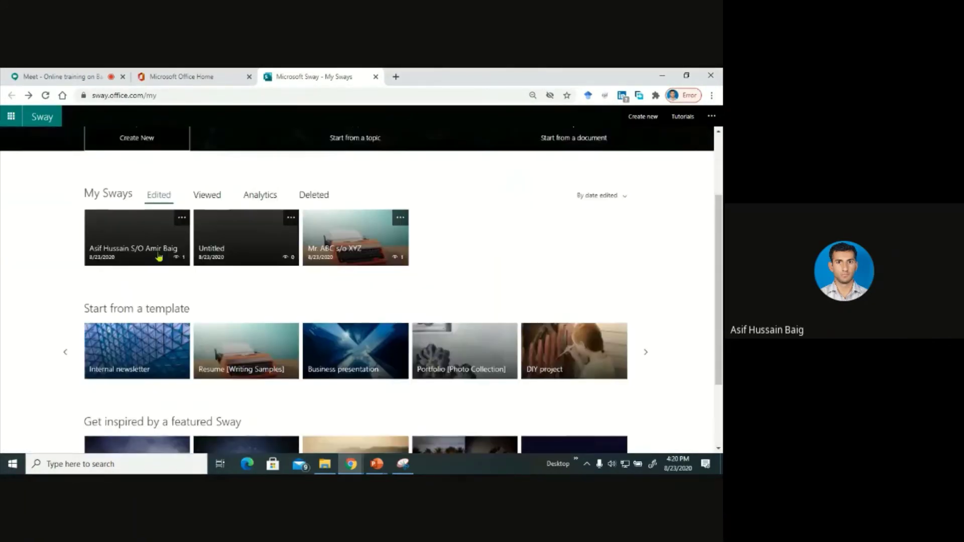
scroll(159, 257, "down", 2)
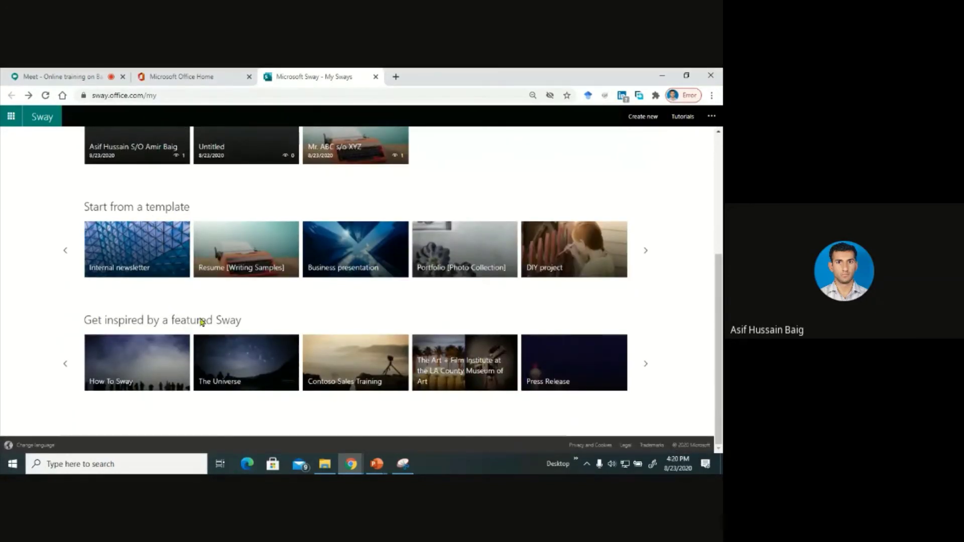
Open the featured Sway Contoso Sales Training and read through its pages up to the Our Product section.
left_click(353, 368)
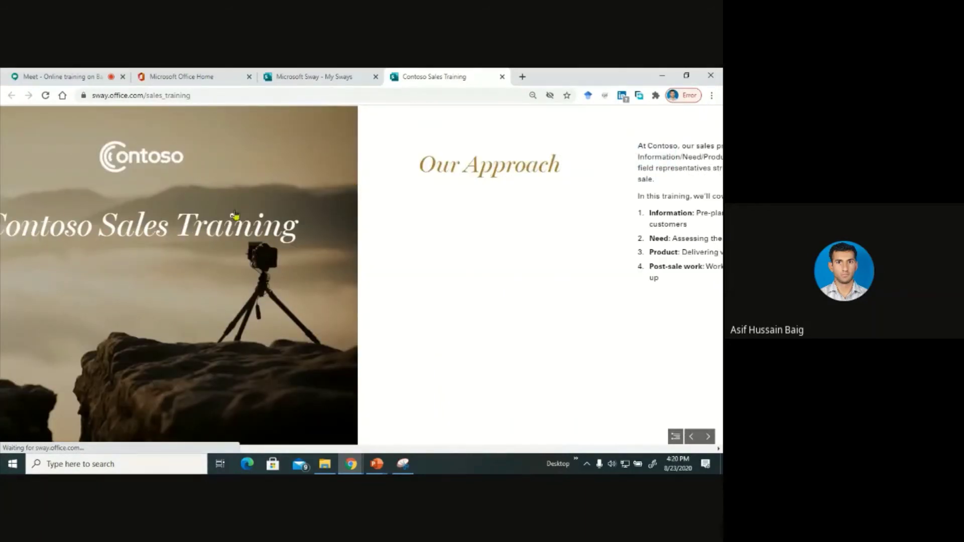
left_click(171, 228)
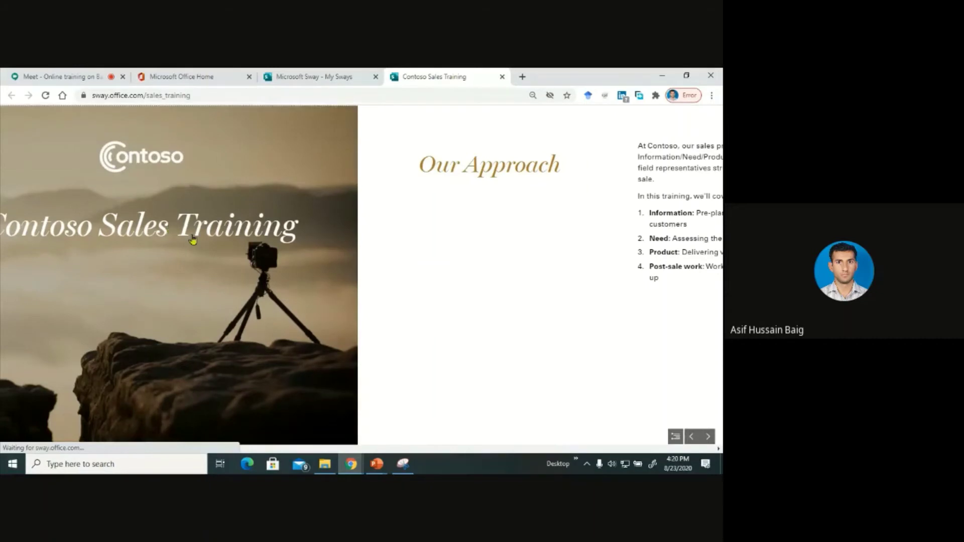
scroll(322, 246, "down", 2)
scroll(322, 247, "down", 10)
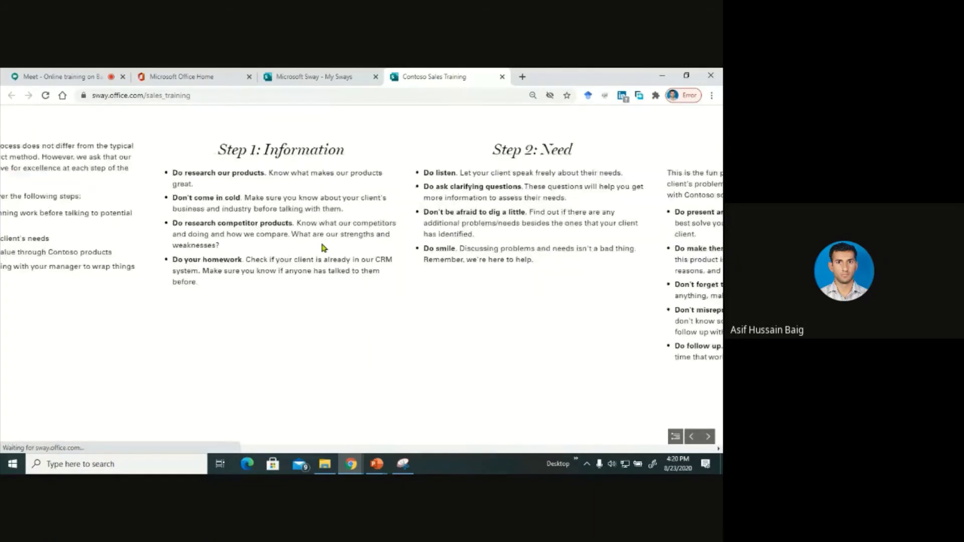
scroll(321, 248, "down", 10)
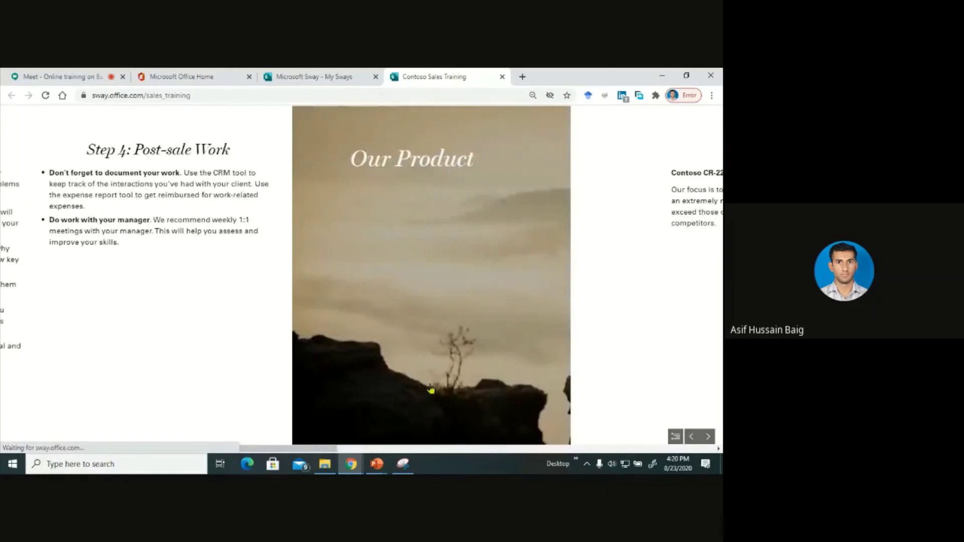
View the Our Product image enlarged, return to the presentation and go back to the Step 3: Product section.
left_click(435, 149)
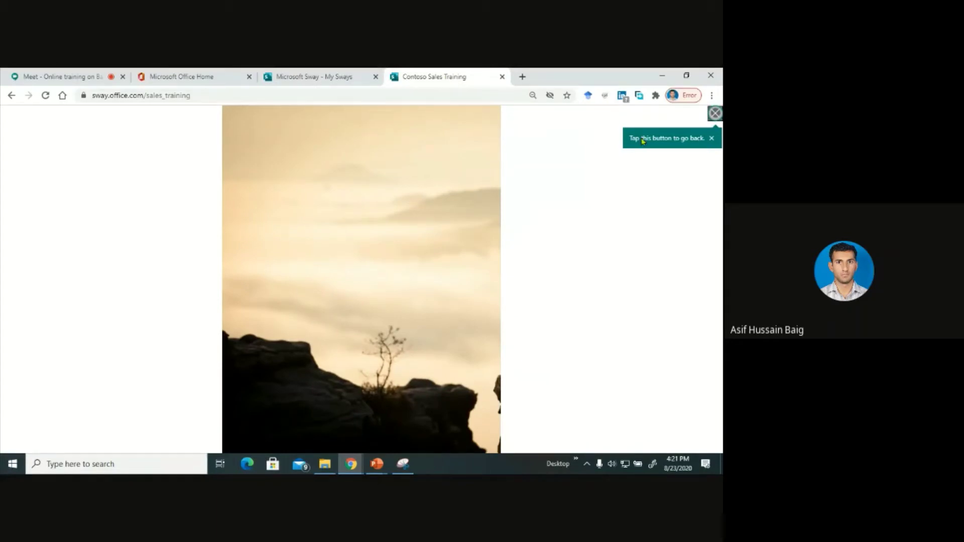
left_click(712, 138)
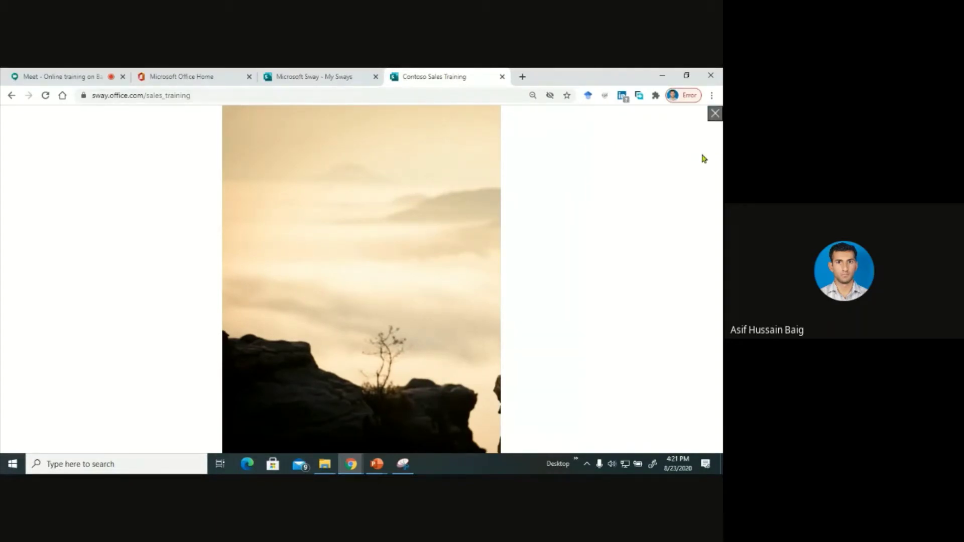
left_click(11, 96)
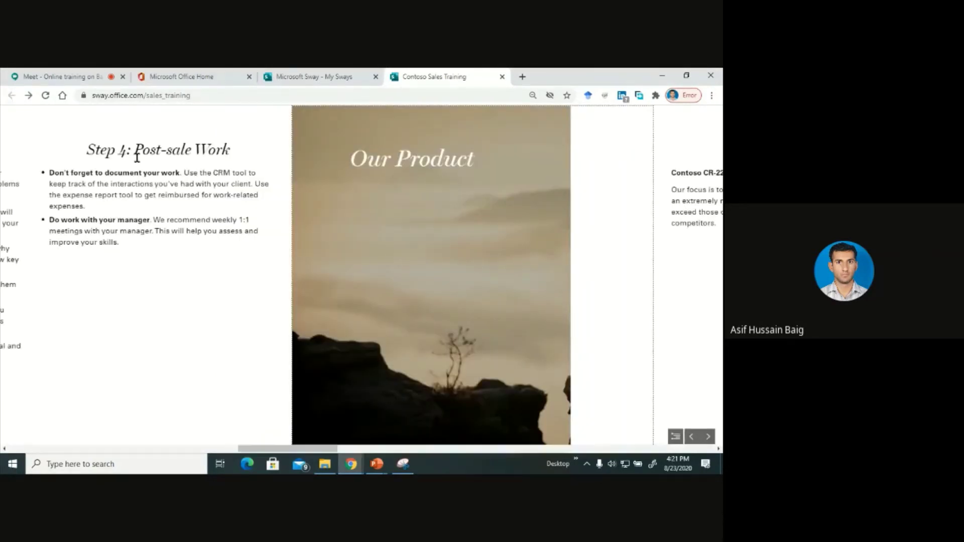
scroll(269, 166, "up", 5)
scroll(281, 176, "up", 3)
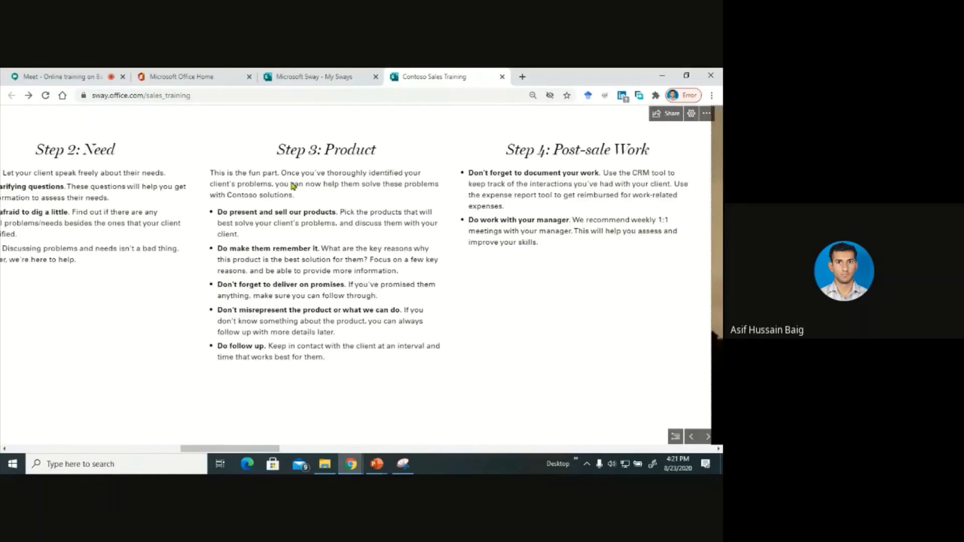
Read the Contoso Sales Training Sway from the sales steps to About the Product, and close it.
scroll(293, 185, "up", 5)
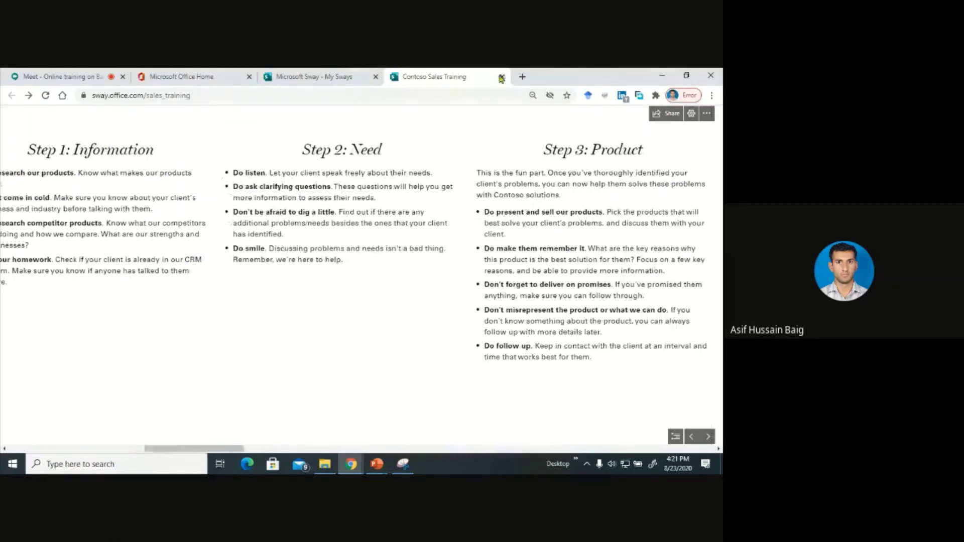
scroll(326, 236, "down", 8)
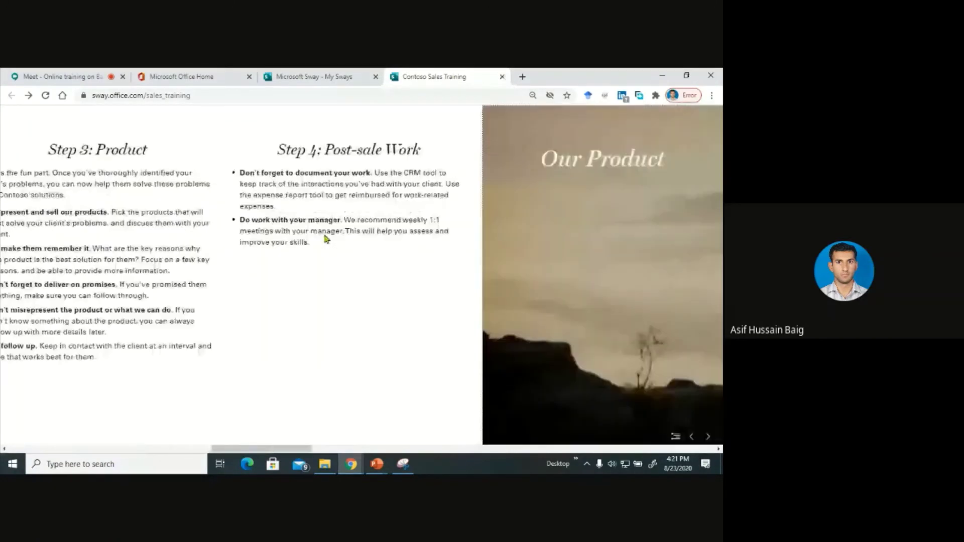
scroll(324, 240, "down", 8)
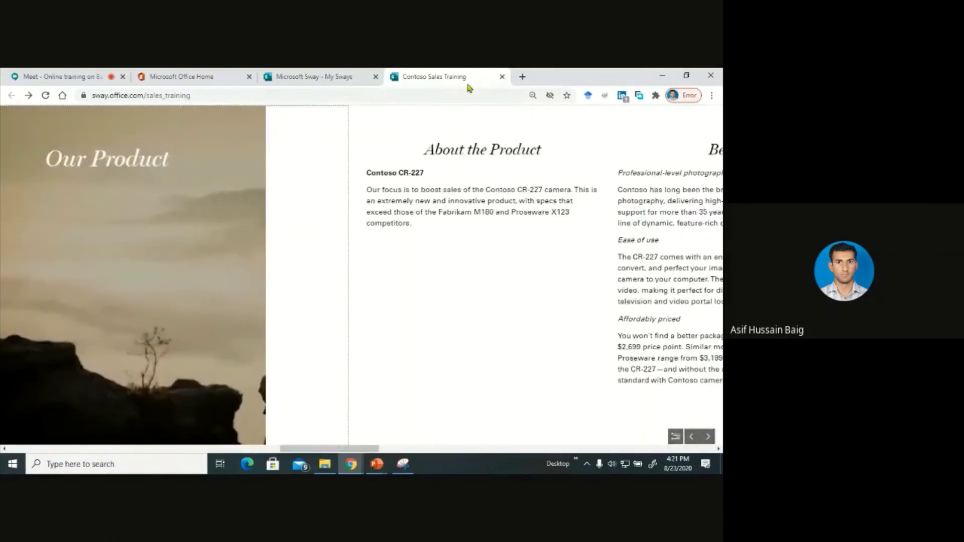
left_click(502, 76)
Create a new blank Sway from the My Sways page and begin editing its title.
scroll(401, 226, "up", 4)
scroll(244, 269, "down", 1)
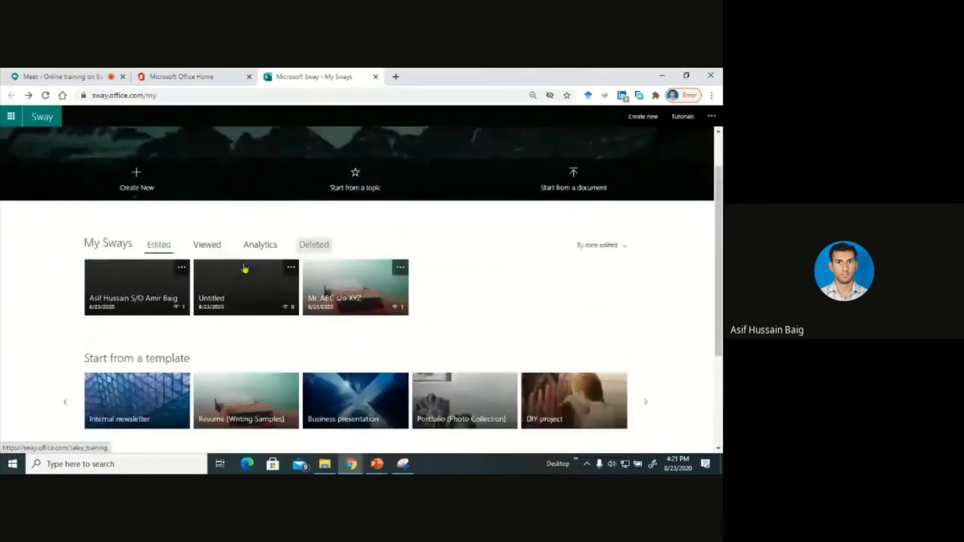
left_click(143, 188)
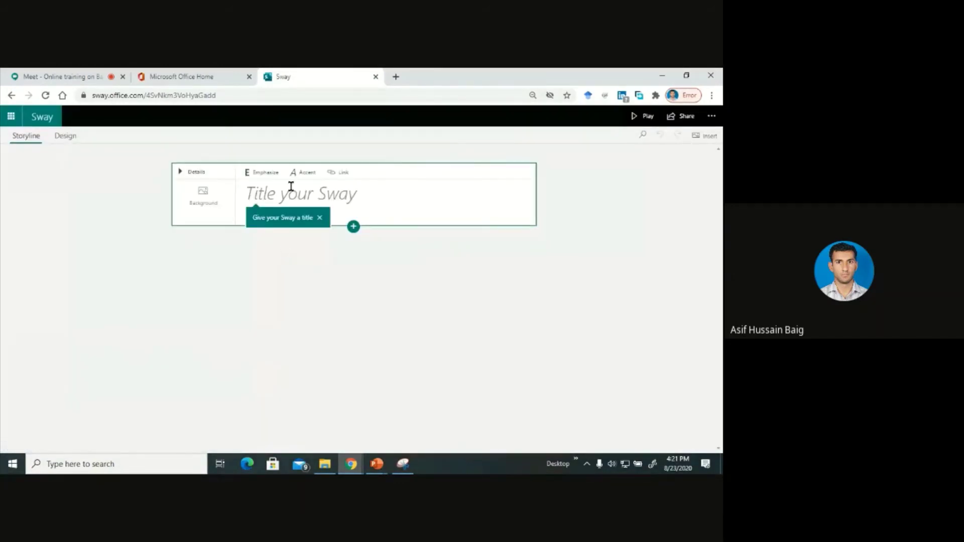
left_click(268, 192)
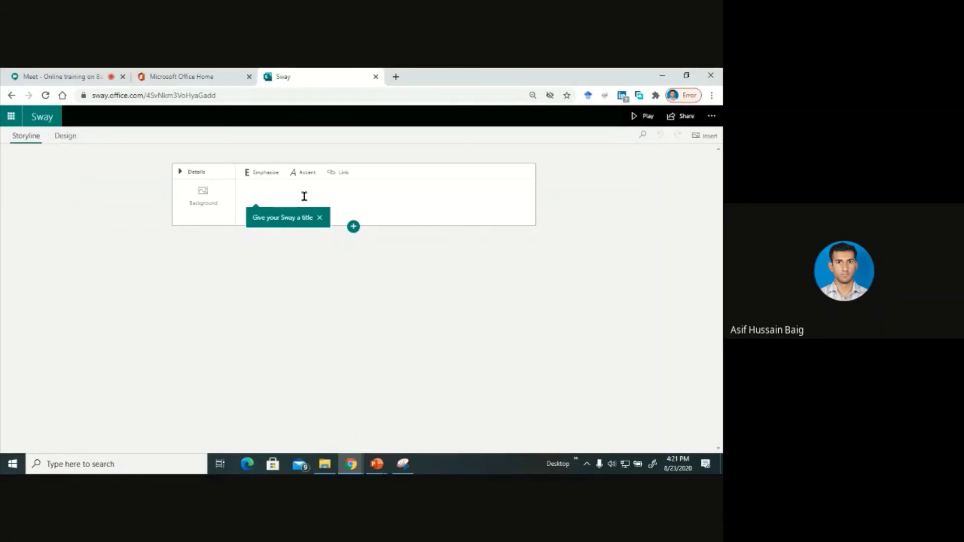
type("C")
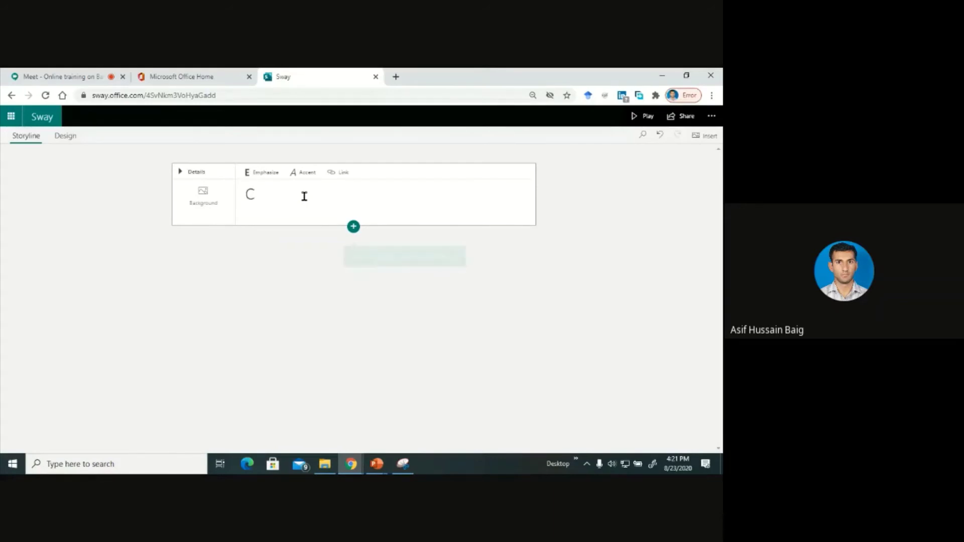
key("BackSpace")
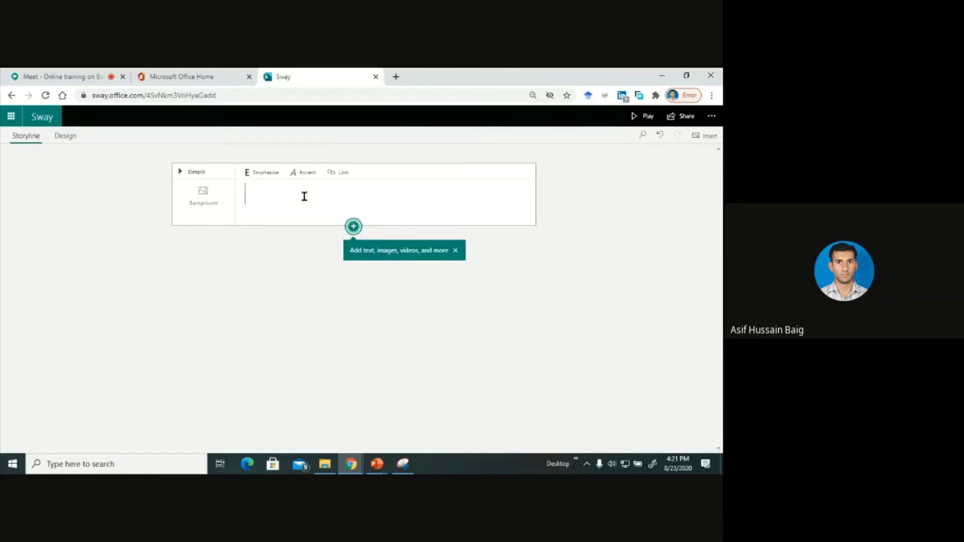
type("Touris")
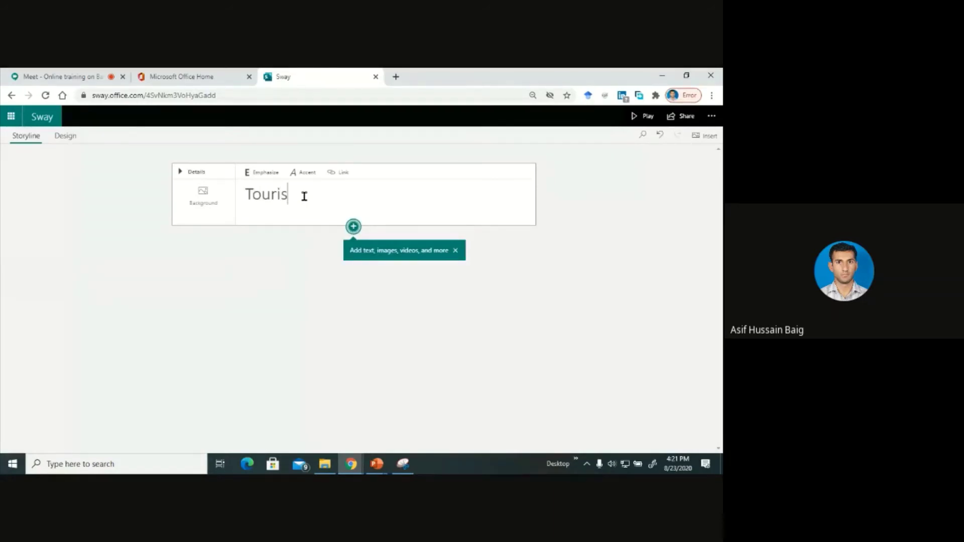
key("BackSpace")
key("BackSpace")
key("BackSpace")
key("BackSpace")
key("BackSpace")
key("BackSpace")
Title the new Sway "Online Training on Basic Computing Skills".
type("Online Train")
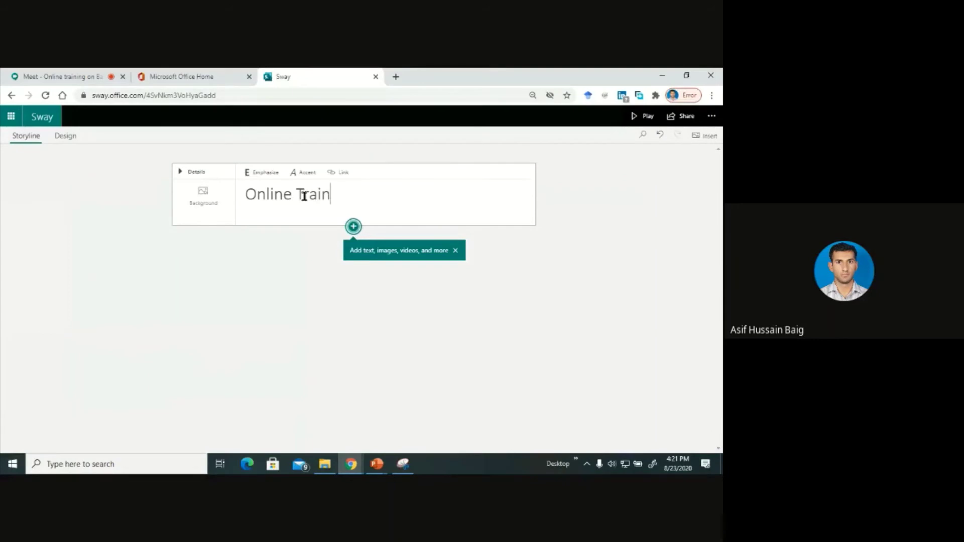
type("ing on")
key("BackSpace")
key("BackSpace")
type("o")
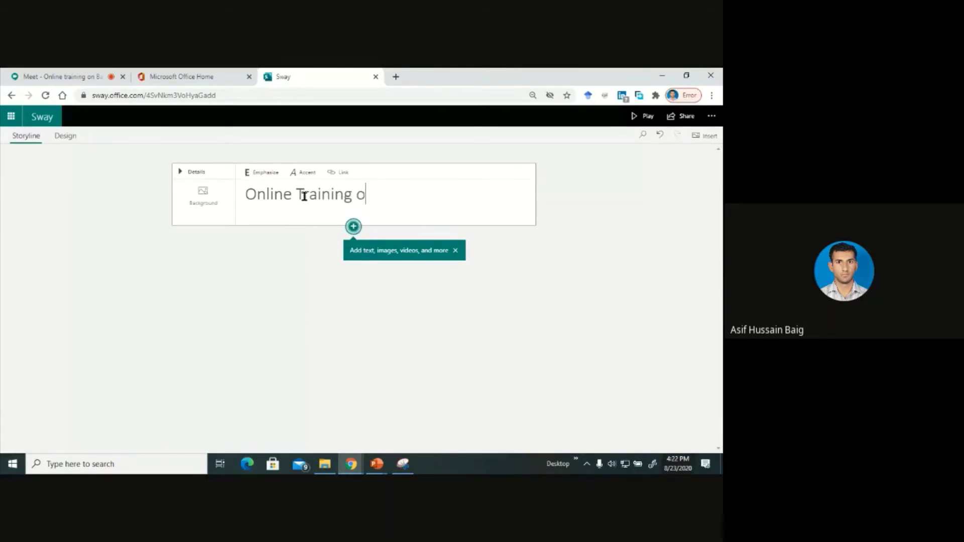
type("n Basic")
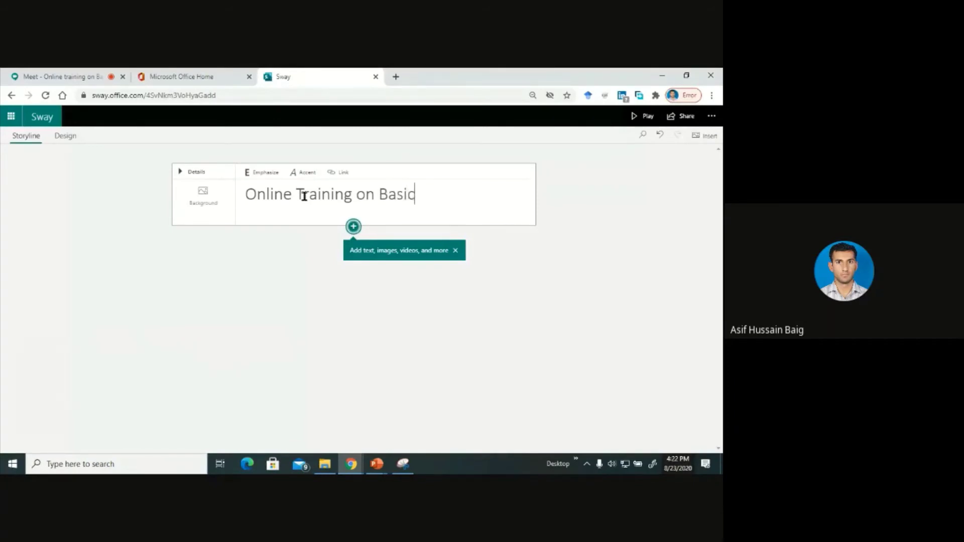
type(" Computing Skills")
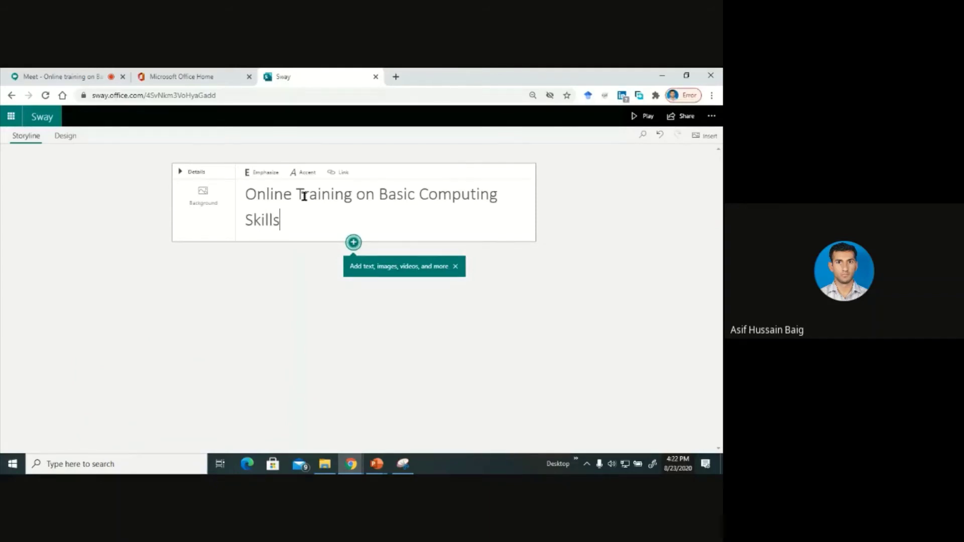
Search for a title card background image using the suggested search Basic Computing Skills.
left_click(200, 202)
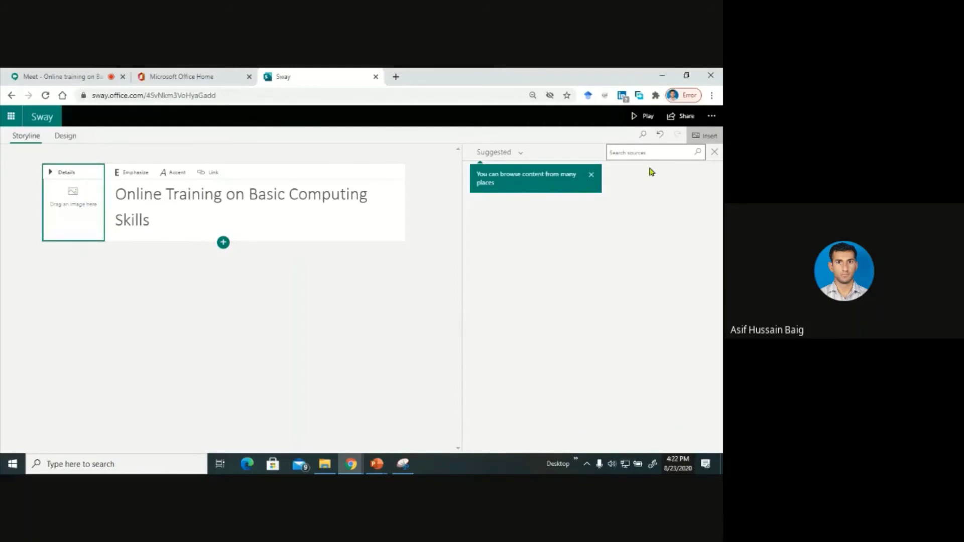
left_click(707, 137)
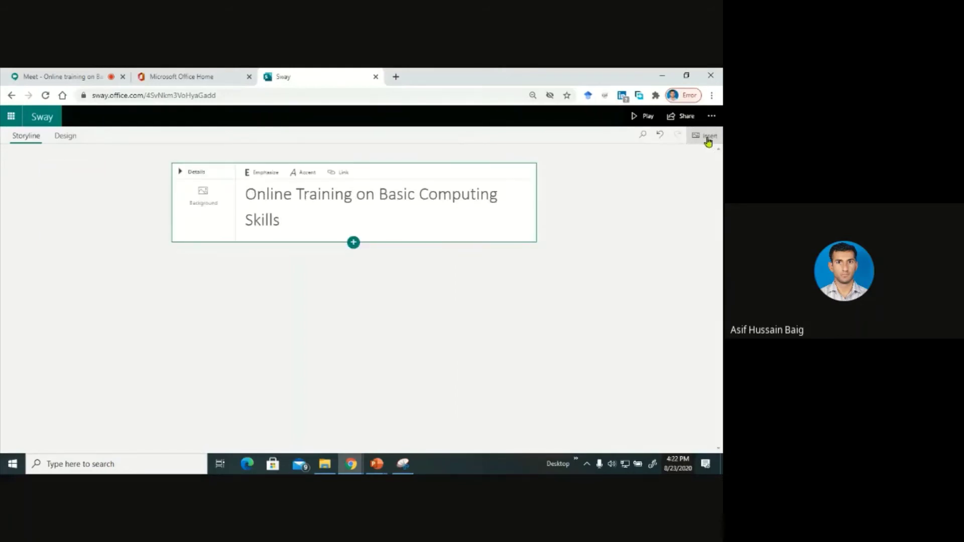
left_click(211, 213)
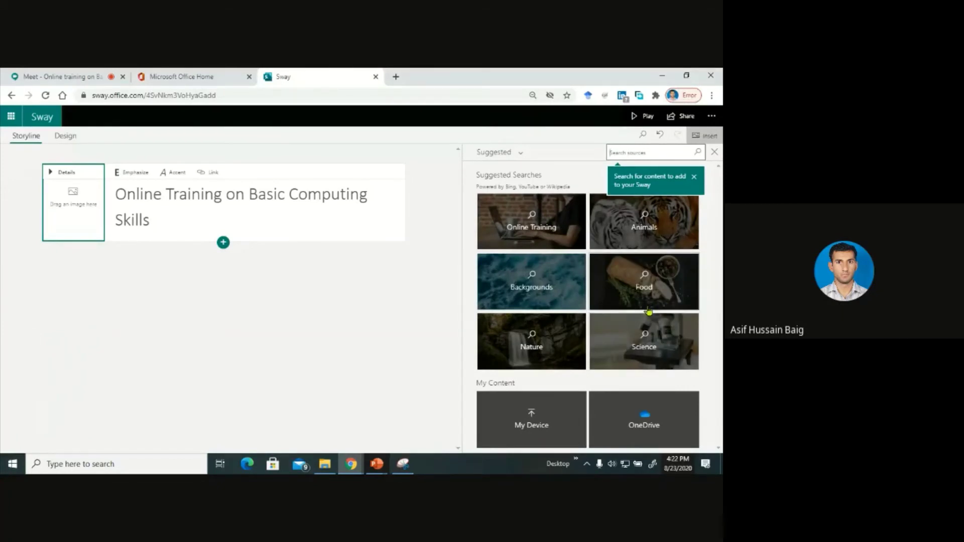
left_click(672, 222)
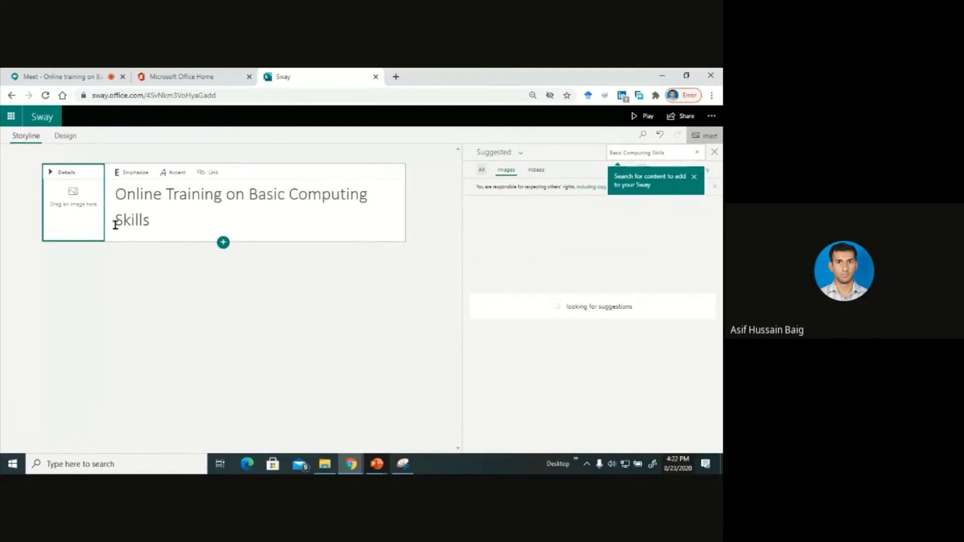
Add an empty text card below the title card and place the cursor in it.
left_click(224, 243)
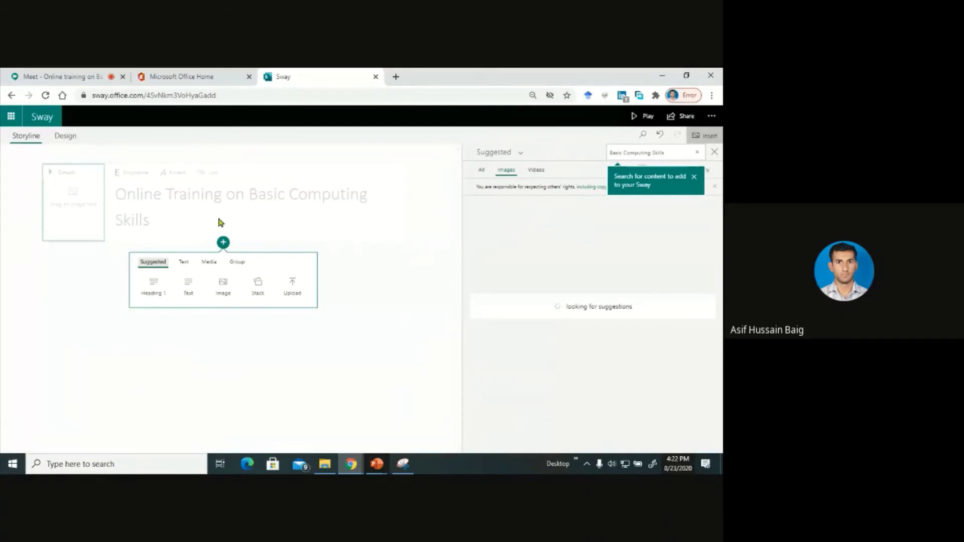
left_click(192, 291)
left_click(115, 281)
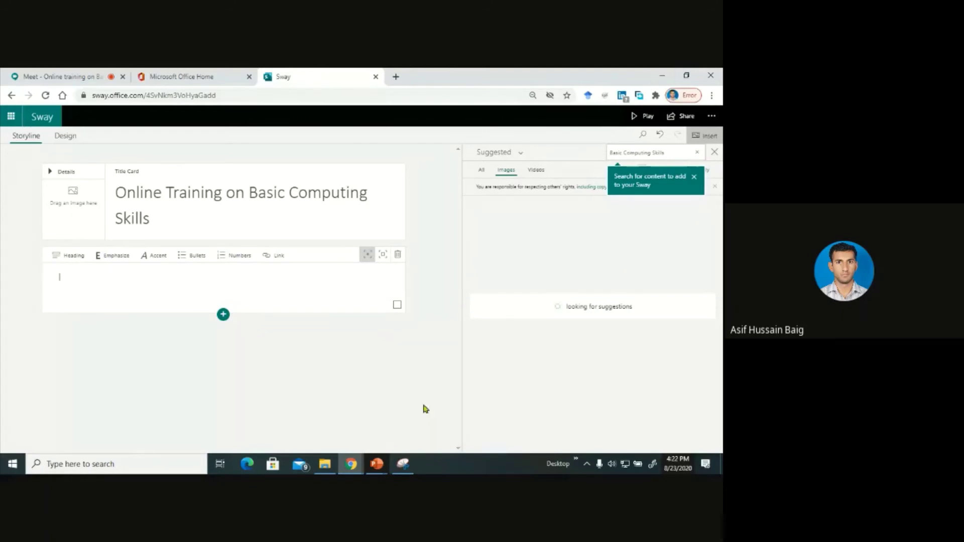
Switch to the PowerPoint presentation "Online training on Basic Computing Skills (Day 2)" and return to its first slide.
mouse_move(377, 464)
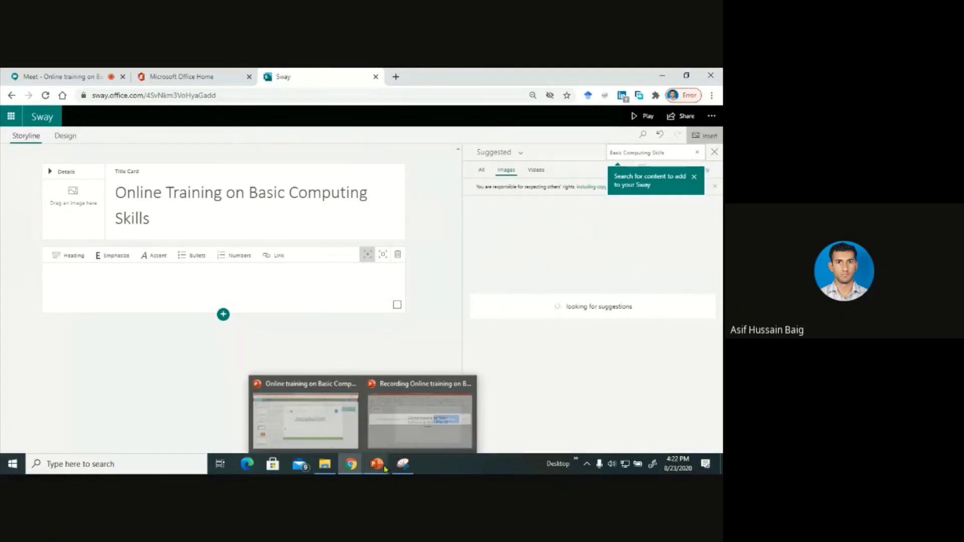
left_click(362, 431)
scroll(345, 287, "up", 8)
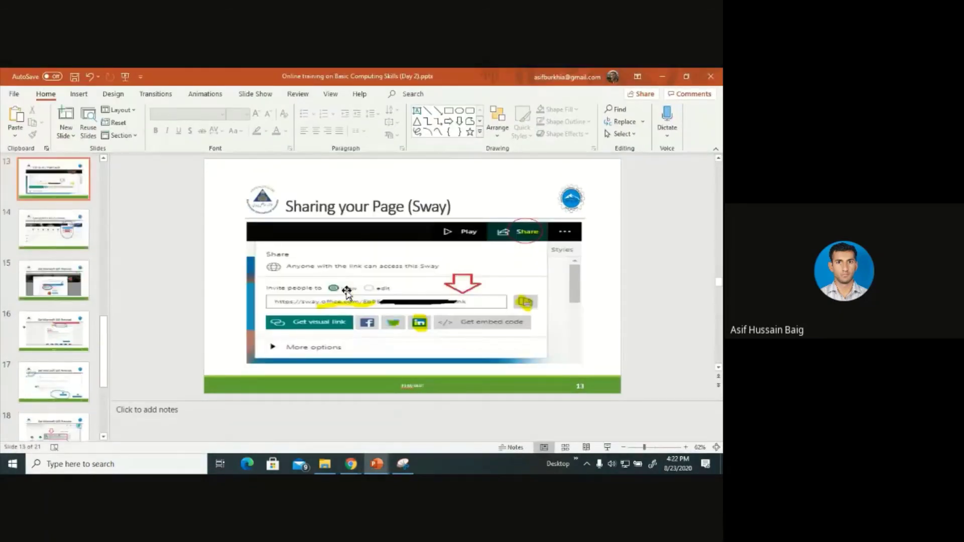
scroll(346, 293, "up", 12)
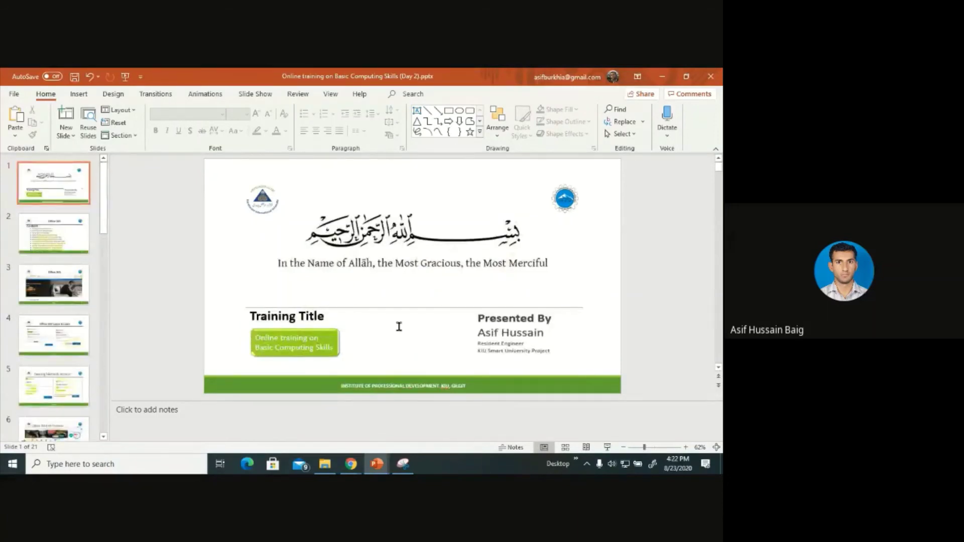
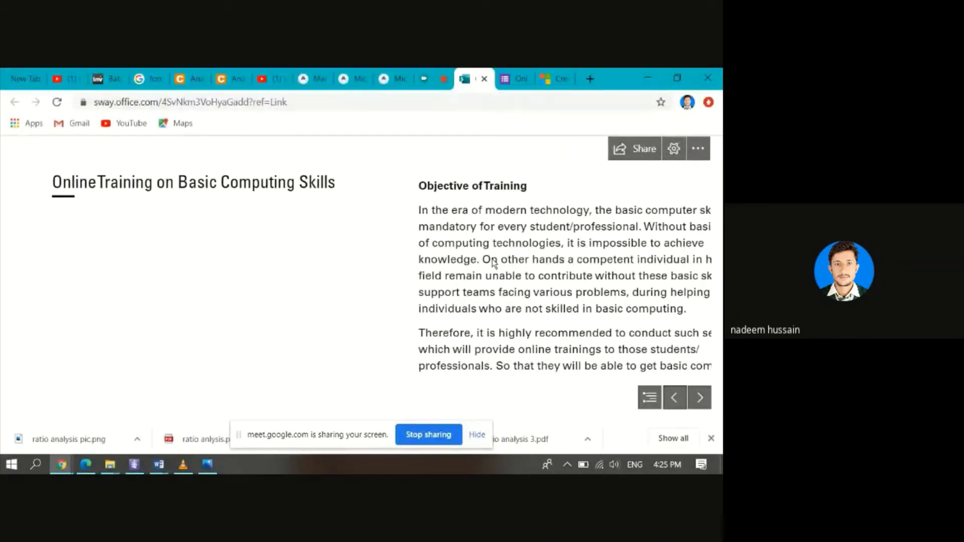
Review the shared Online Training on Basic Computing Skills Sway from its title to the end, and stop the screen sharing.
scroll(494, 263, "down", 5)
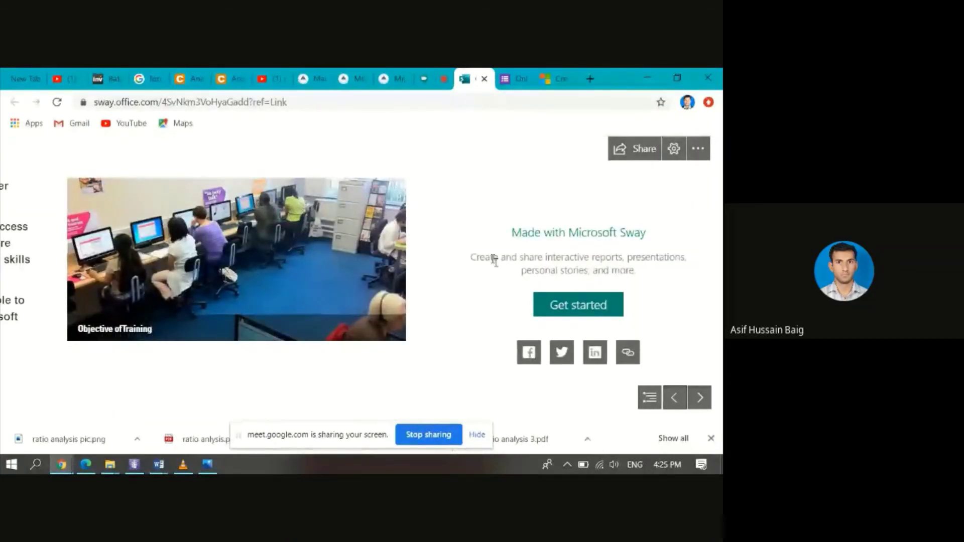
scroll(495, 262, "up", 2)
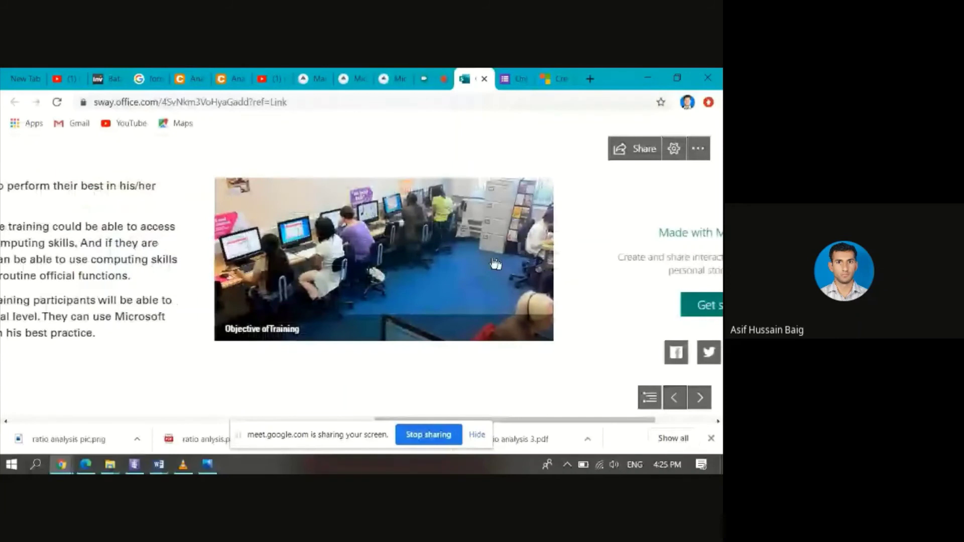
scroll(496, 263, "up", 5)
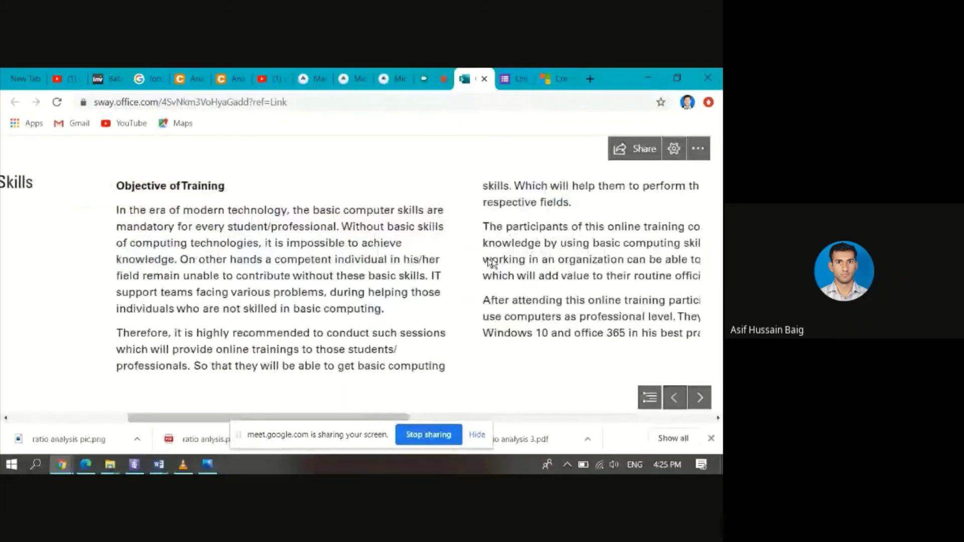
scroll(491, 262, "up", 3)
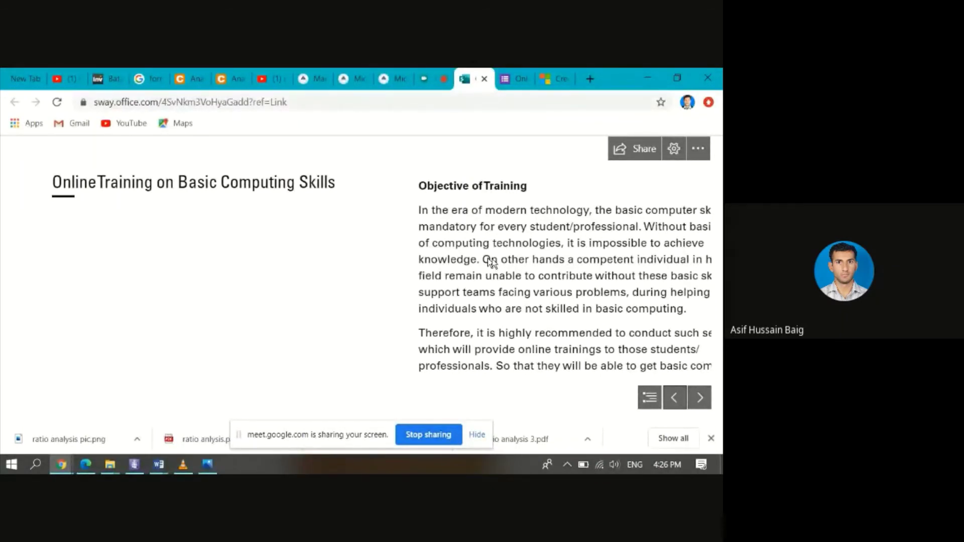
scroll(491, 263, "down", 5)
scroll(491, 262, "down", 1)
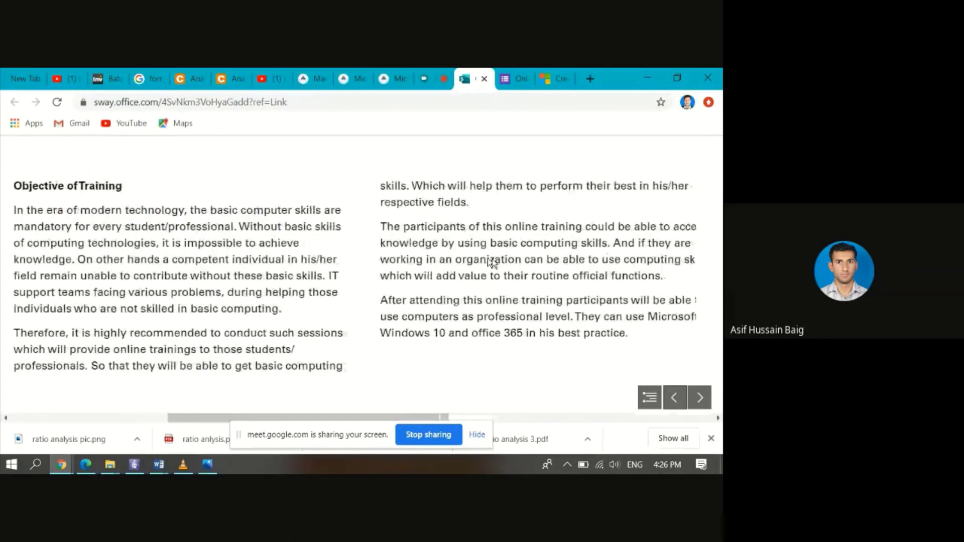
scroll(492, 262, "down", 5)
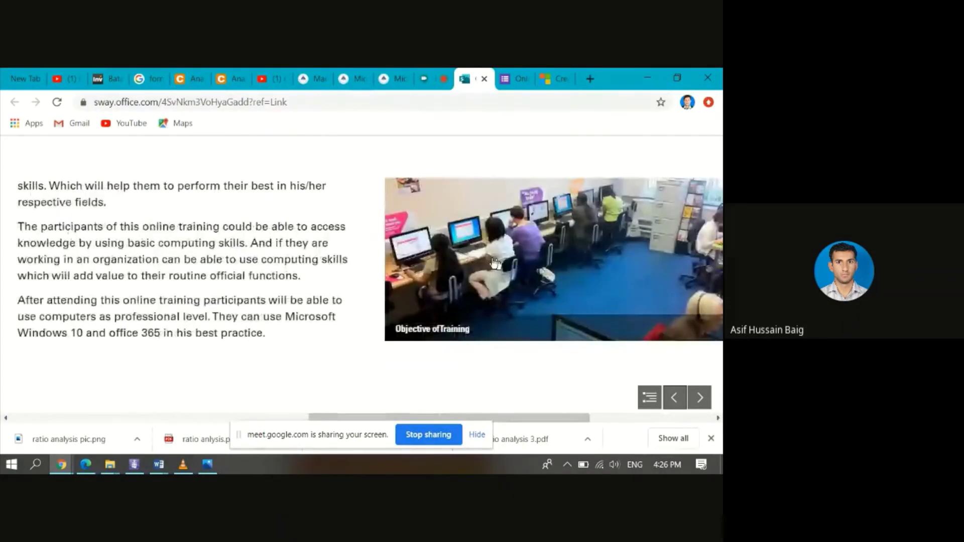
scroll(496, 263, "down", 2)
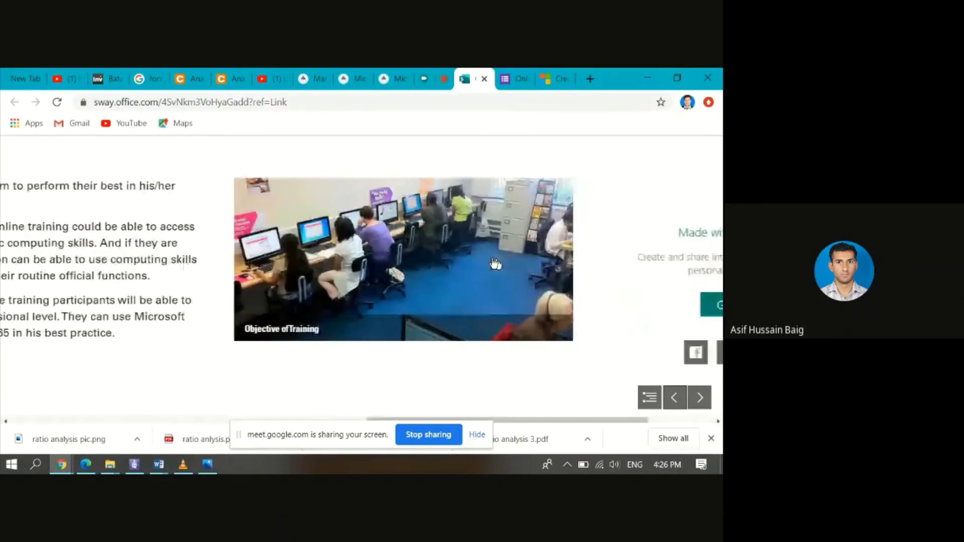
scroll(496, 264, "down", 2)
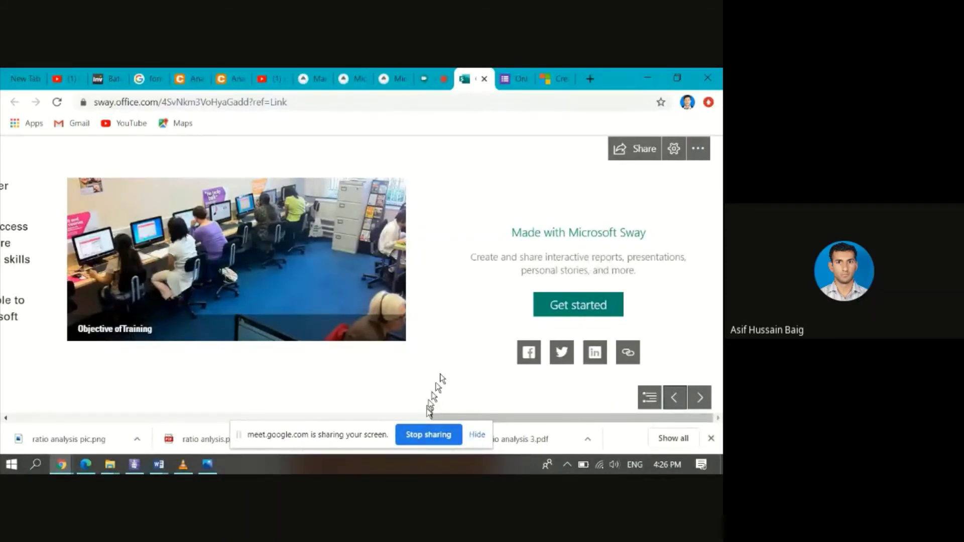
left_click(425, 439)
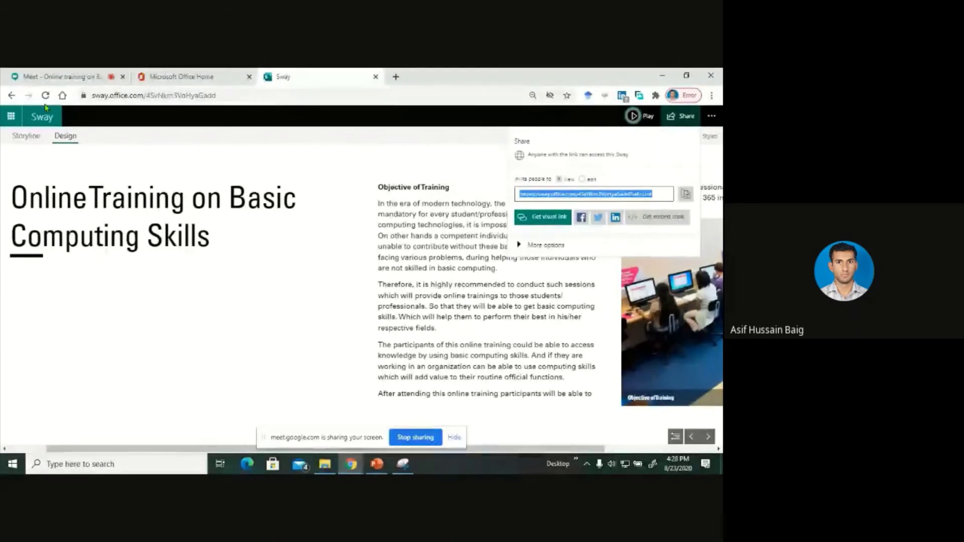
Return the Sway to its storyline at the title card and switch to the Microsoft Office home page.
left_click(10, 96)
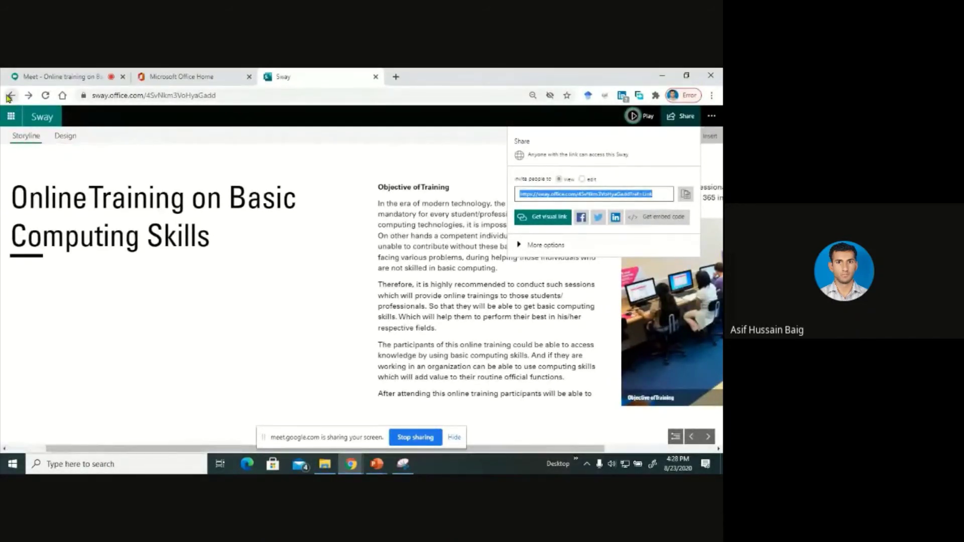
scroll(215, 216, "up", 4)
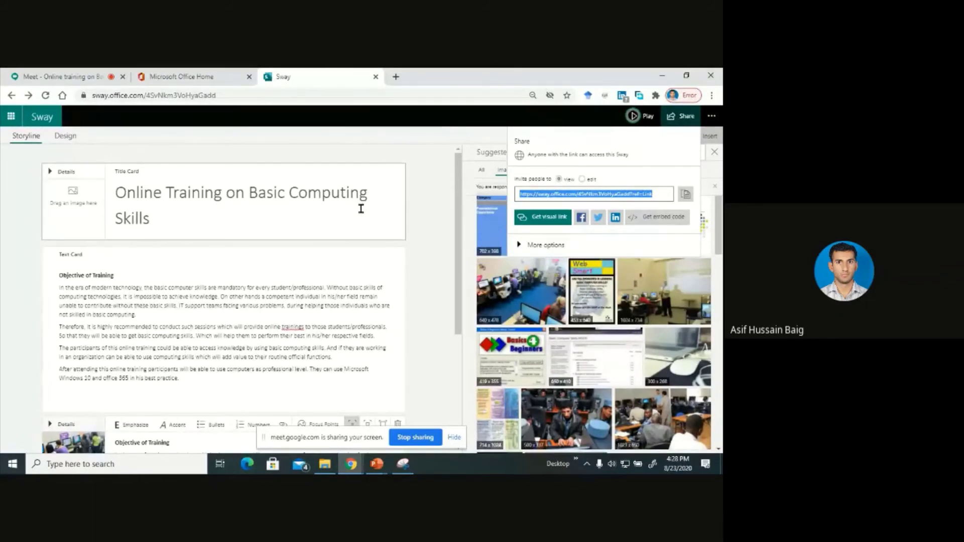
left_click(200, 78)
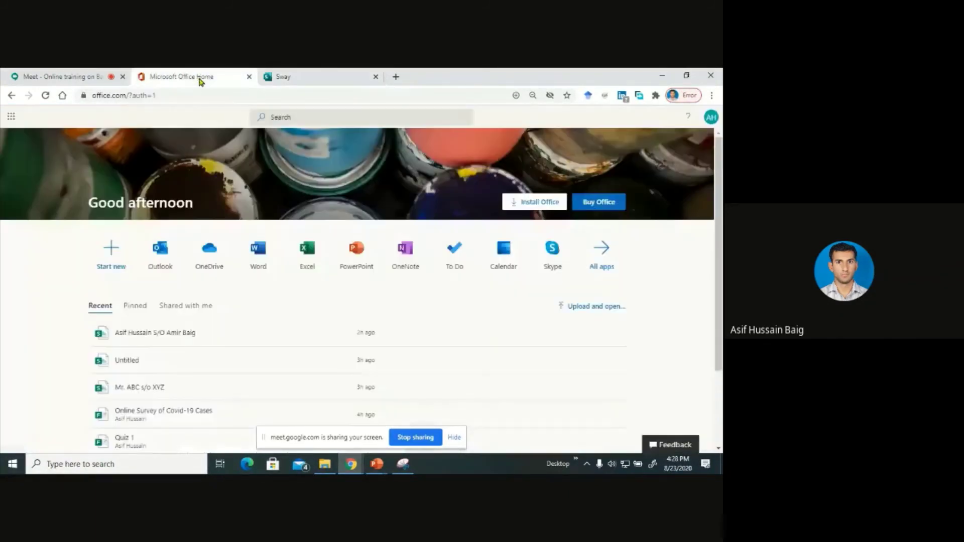
Close the Sway page and create a new Forms quiz from the Office home page.
left_click(376, 77)
left_click(118, 265)
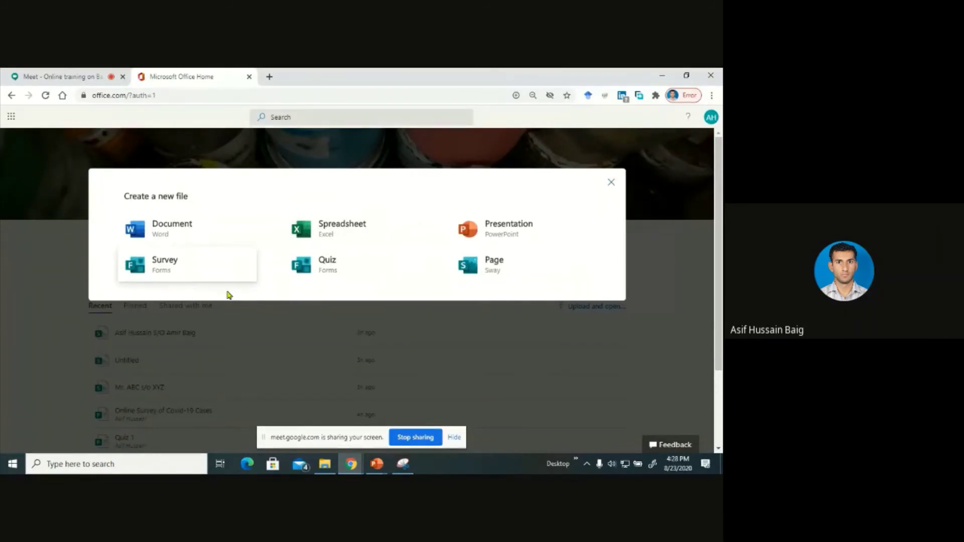
left_click(338, 277)
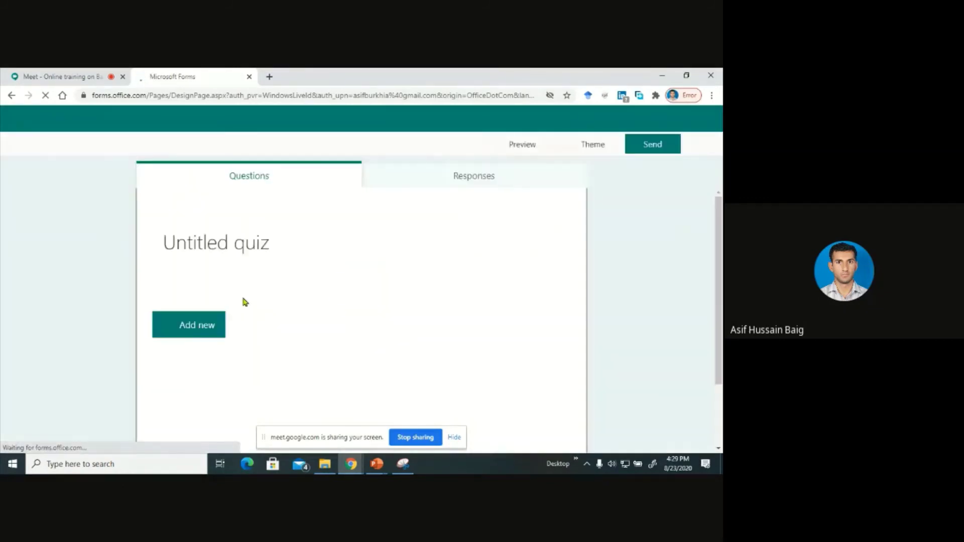
Replace the default quiz title with "Feedback of turistists accross Gilgit Baltistan".
left_click(223, 249)
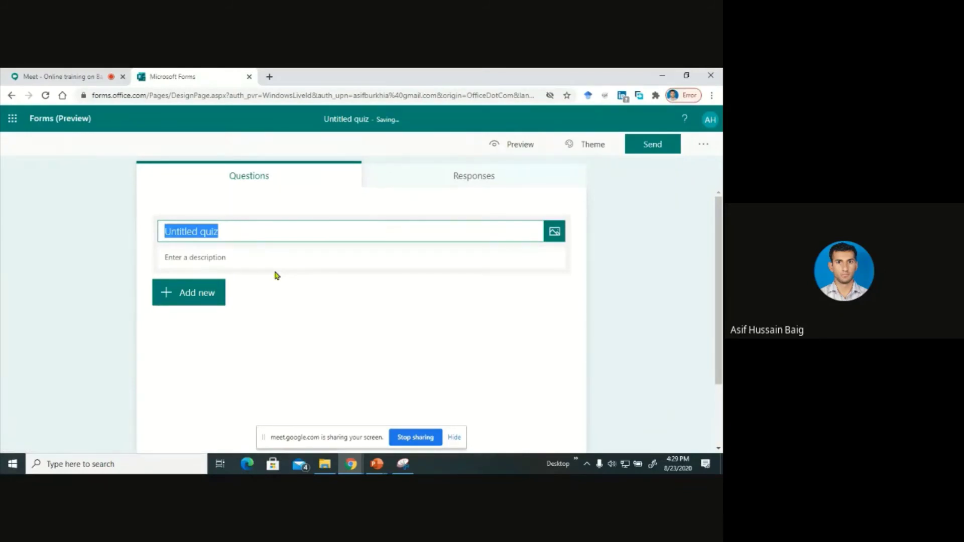
key("BackSpace")
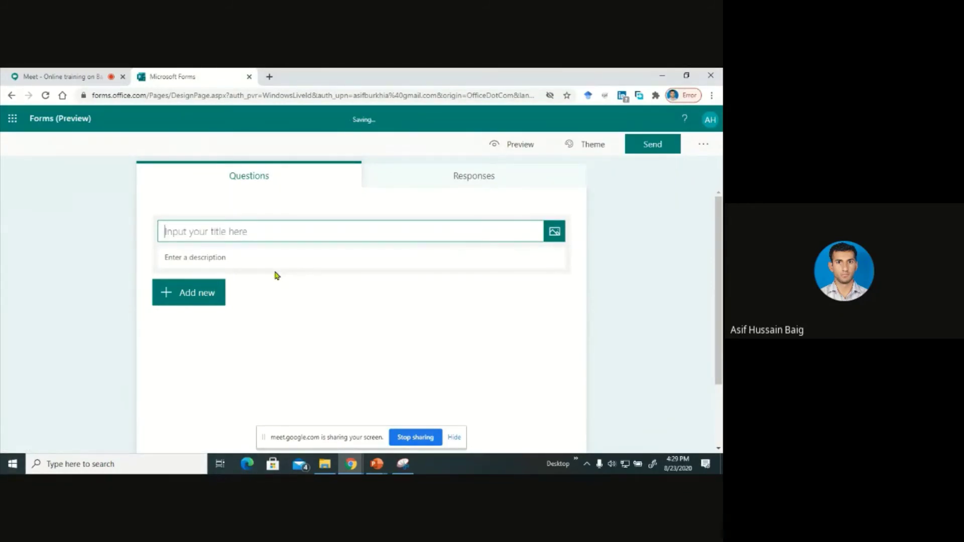
type("Fee")
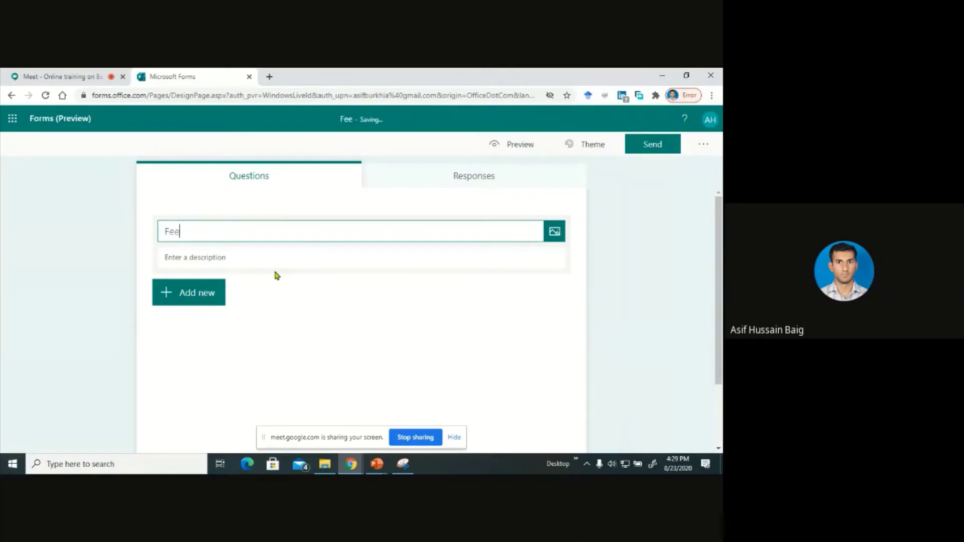
type("dback")
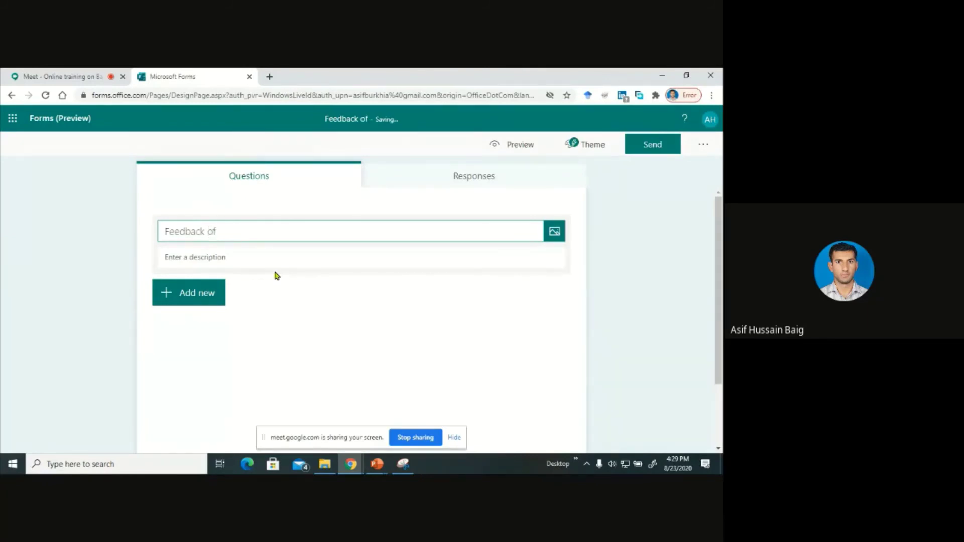
type(" of turis")
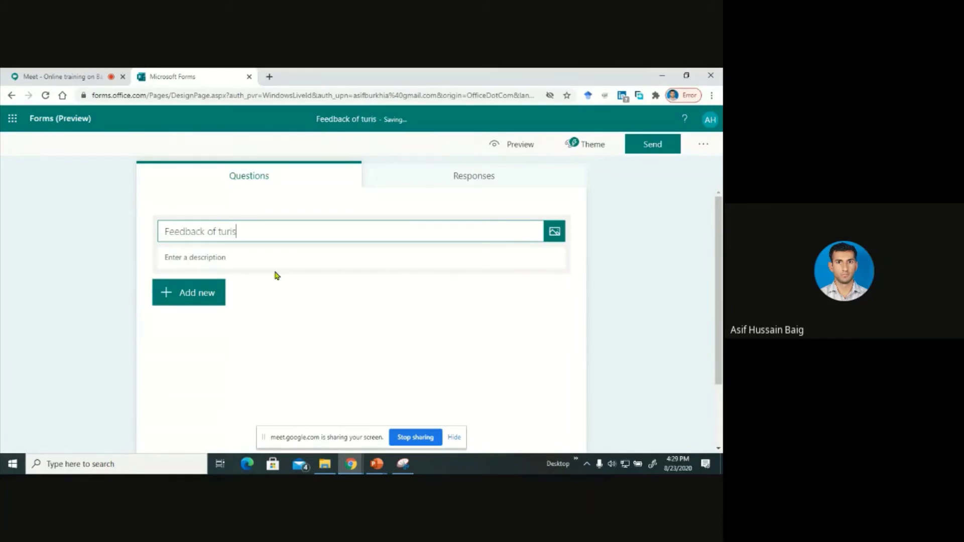
type("tist")
type("s ac")
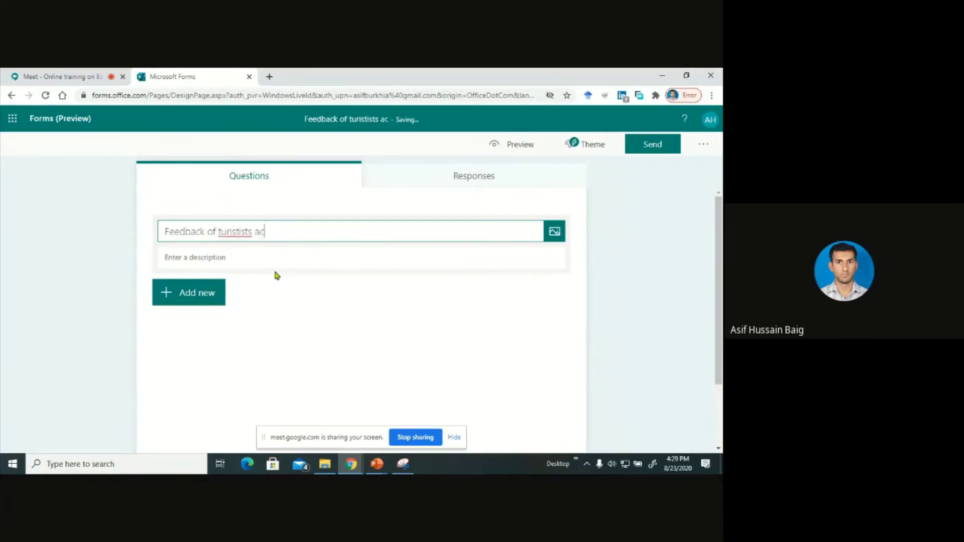
type("cross G")
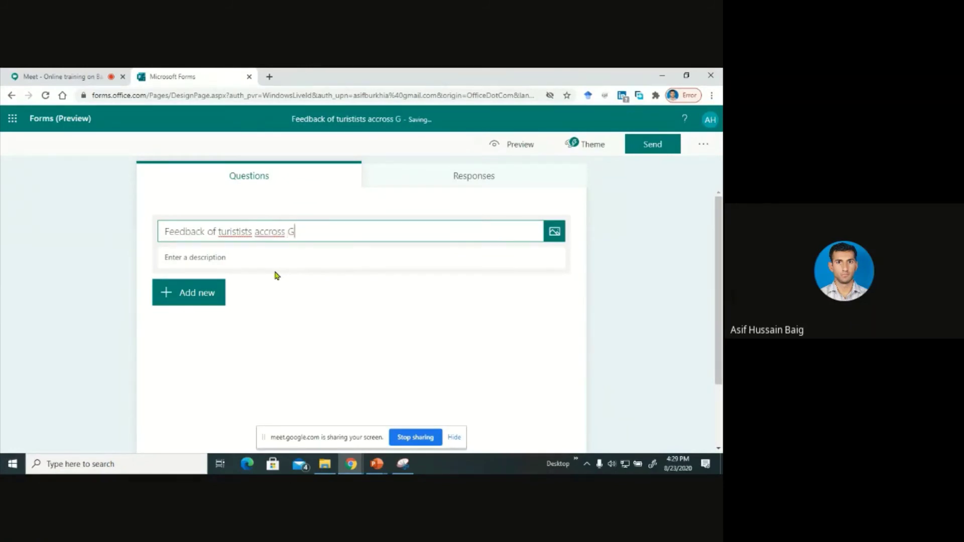
type("i")
type("l")
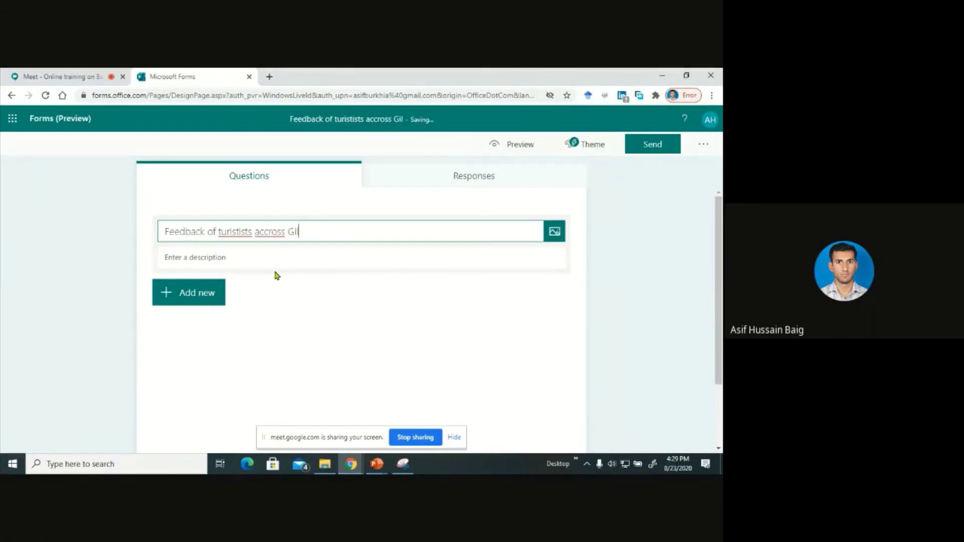
type("git Bal")
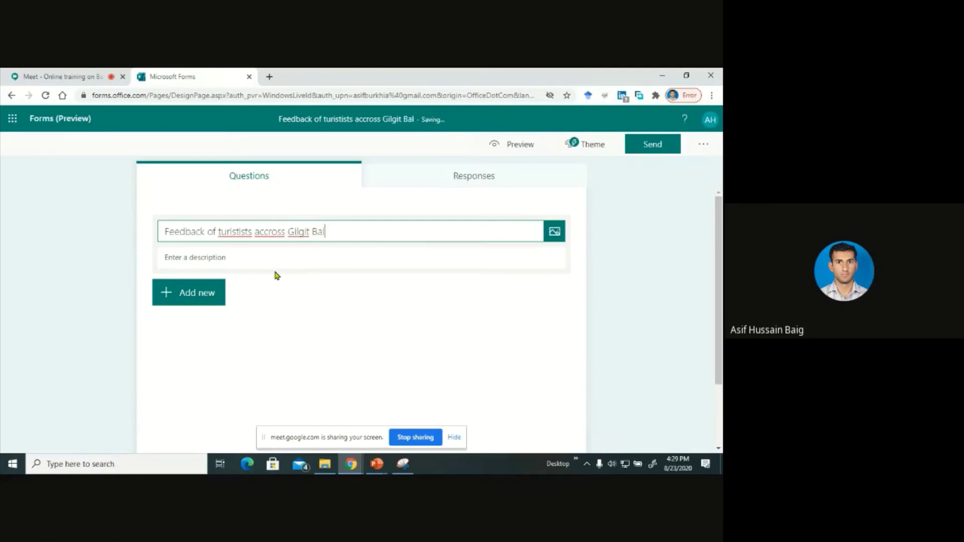
type("tistan")
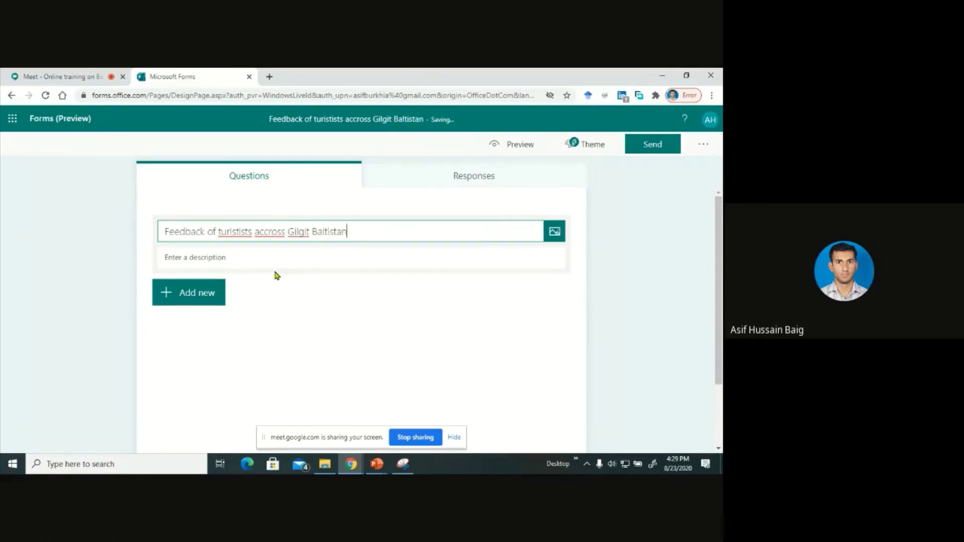
Correct the spelling in the quiz title so it reads "Feedback of tourists across Gilgit Baltistan".
left_click(244, 233)
right_click(243, 232)
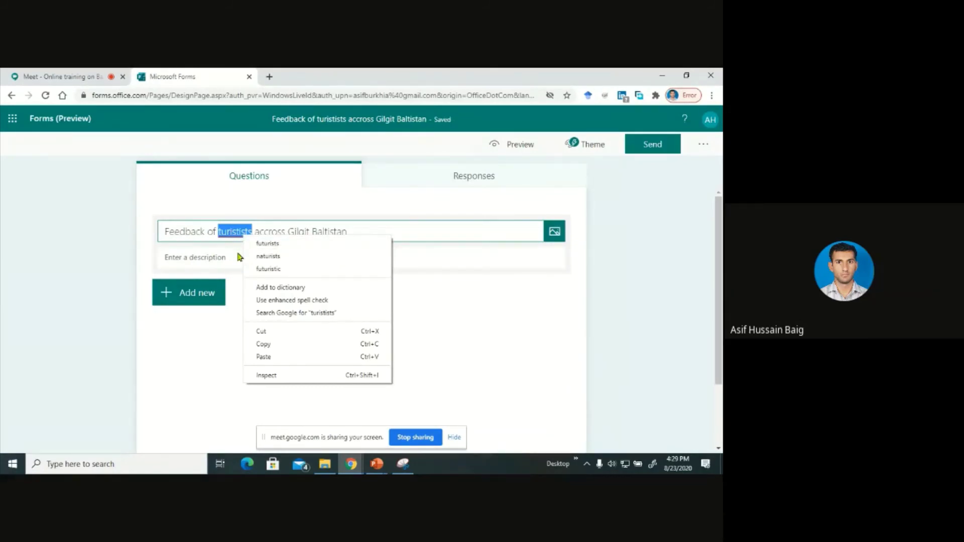
left_click(255, 231)
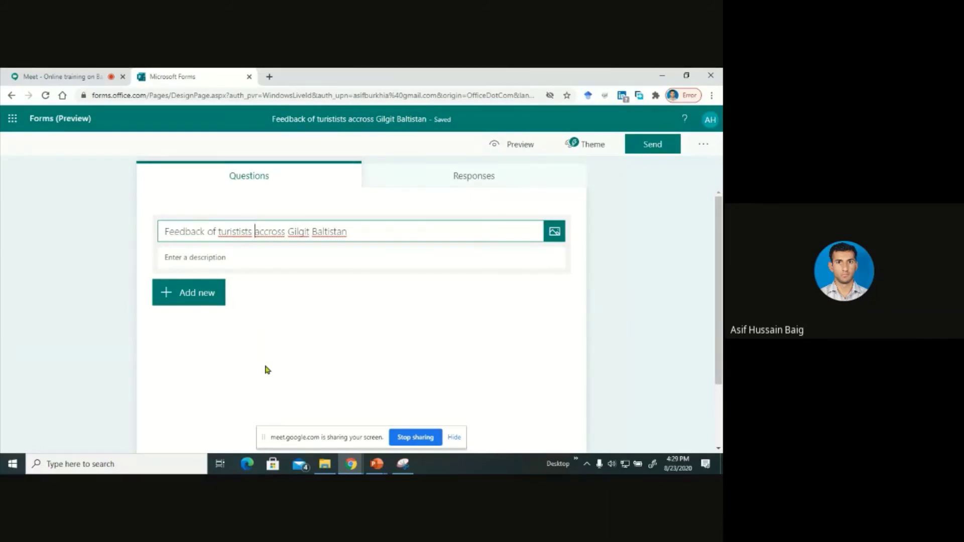
key("BackSpace")
key("BackSpace")
key("BackSpace")
key("BackSpace")
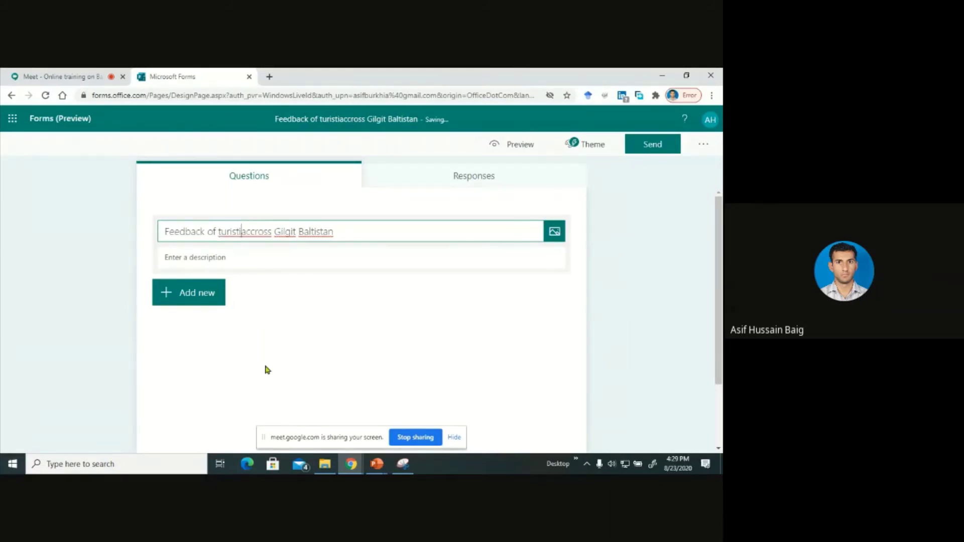
key("BackSpace")
type("s")
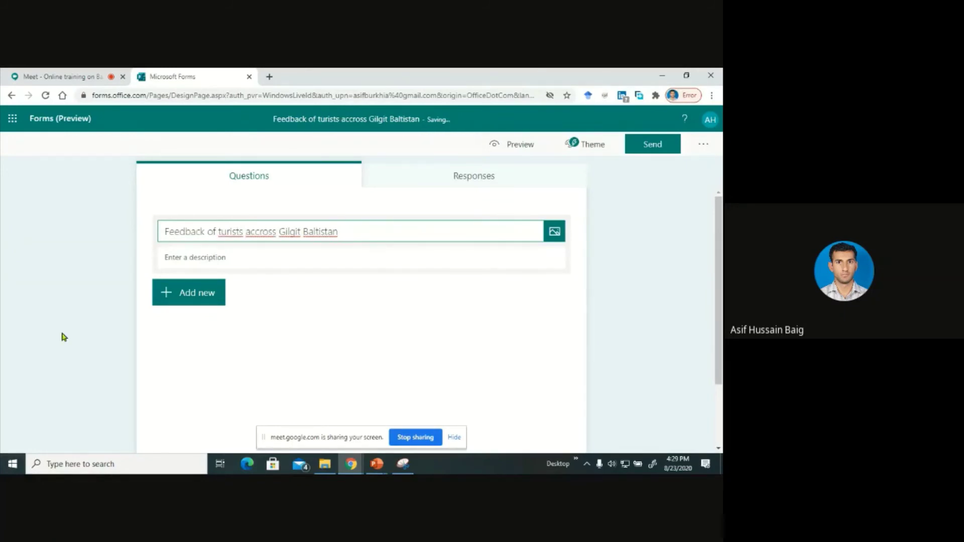
right_click(230, 233)
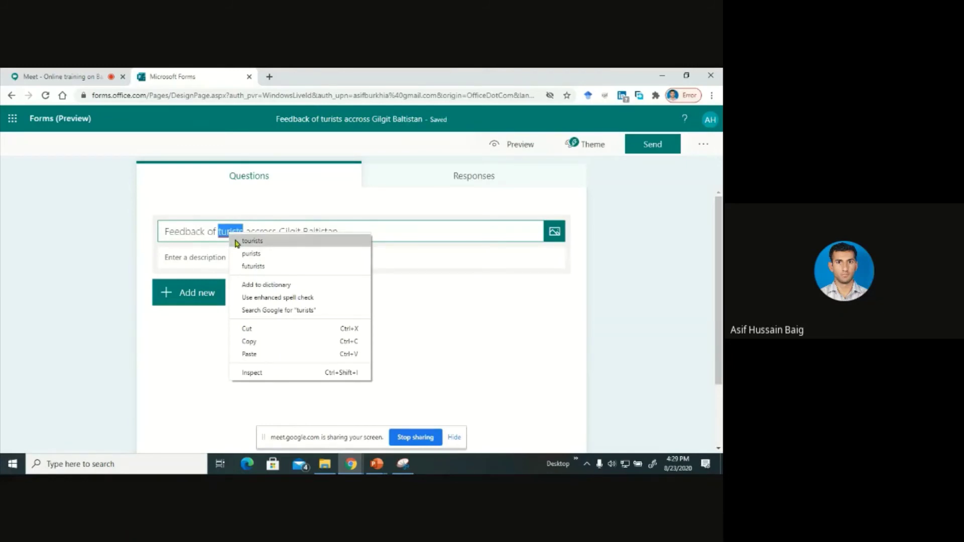
left_click(235, 242)
right_click(261, 233)
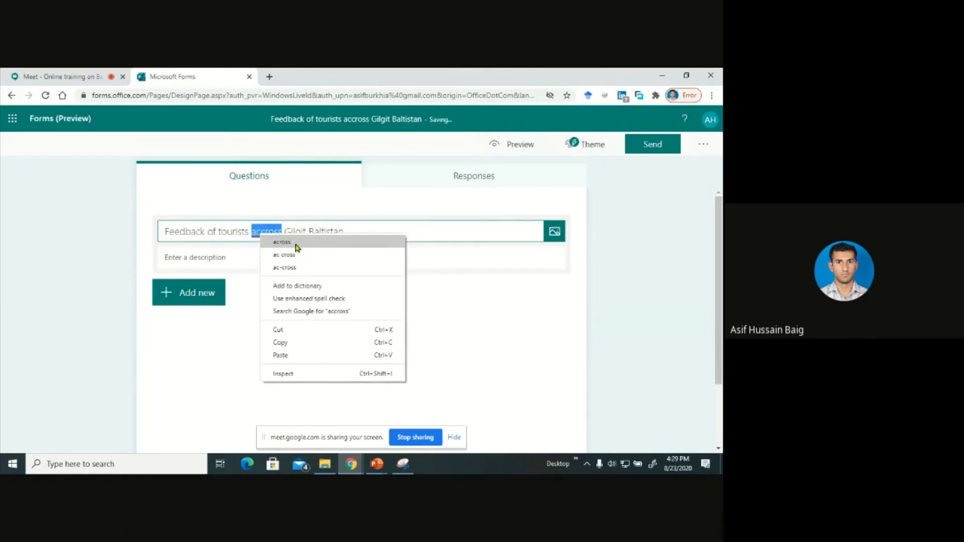
left_click(296, 243)
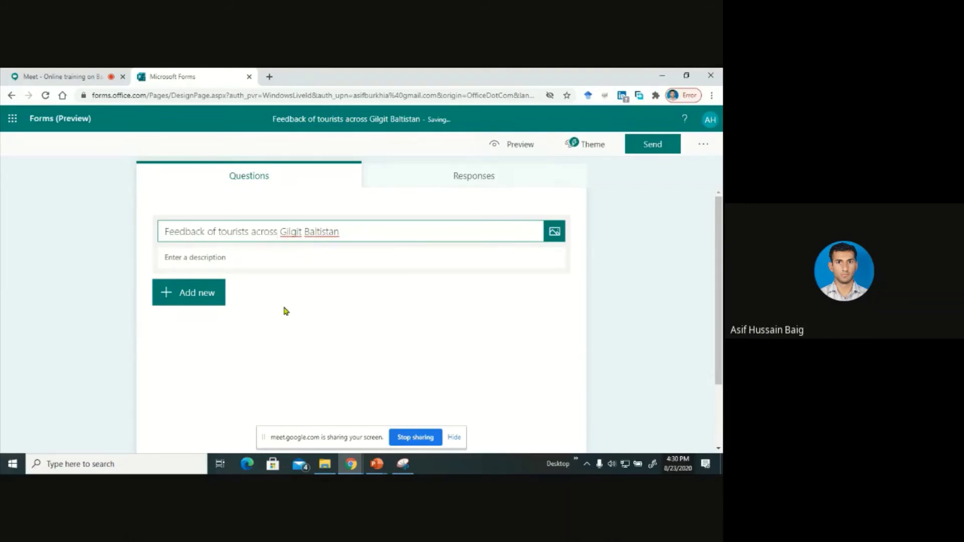
Enter "Description" as the quiz description and add a text question to the quiz.
left_click(222, 257)
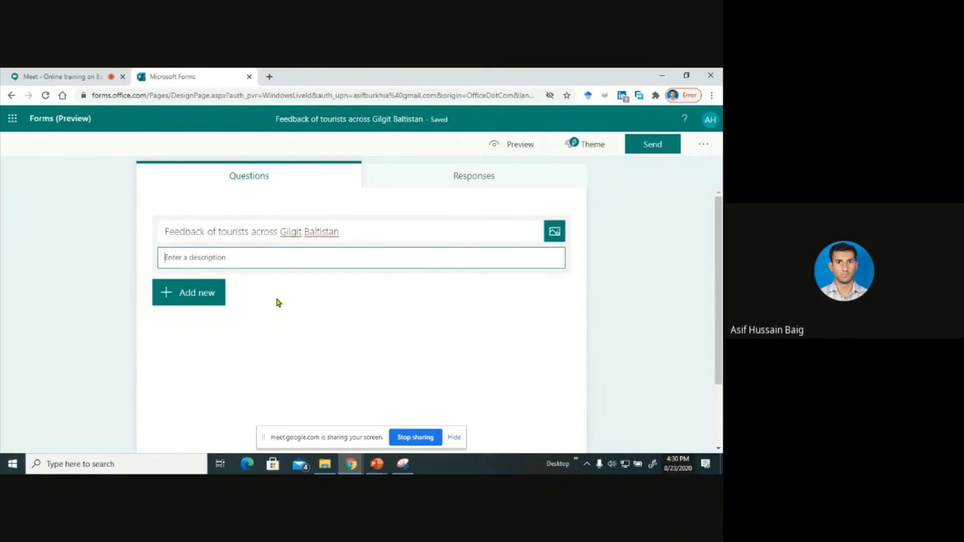
type("D")
type("es")
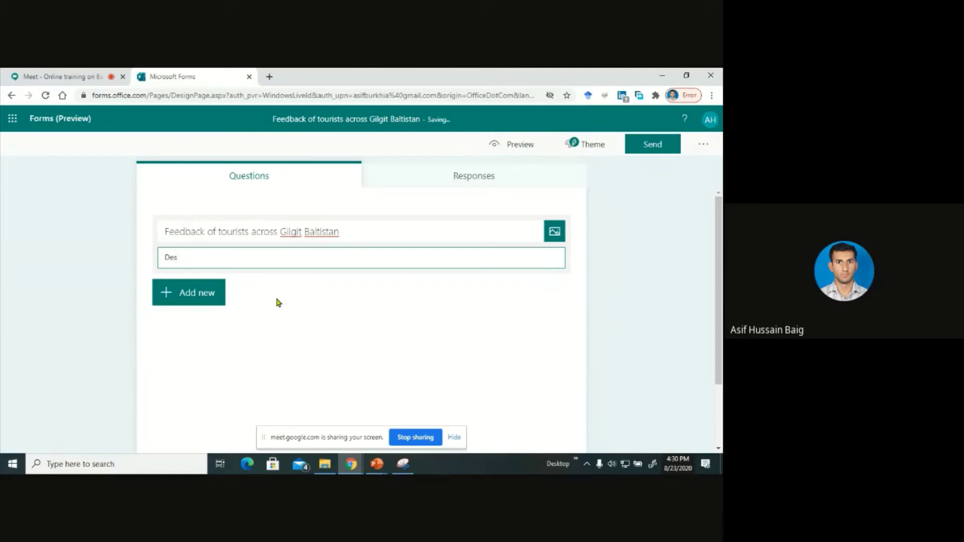
type("cription")
left_click(224, 375)
left_click(184, 297)
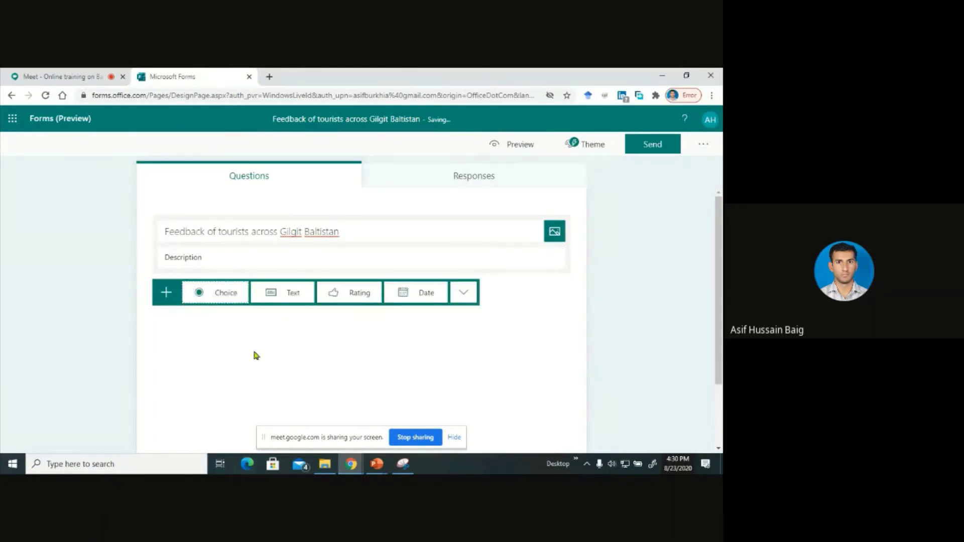
left_click(294, 296)
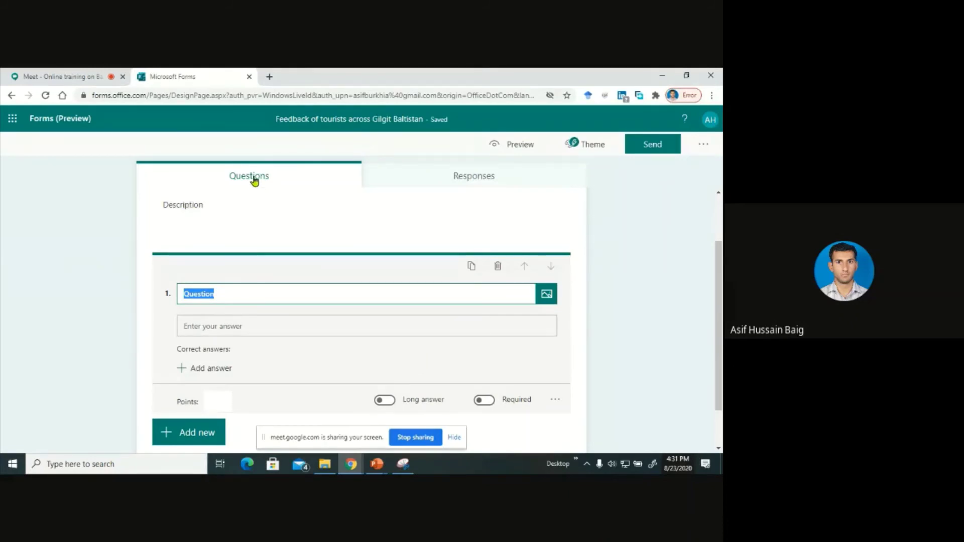
Retitle the quiz as Online quiz of Course "Basic Computing Skills".
left_click(191, 202)
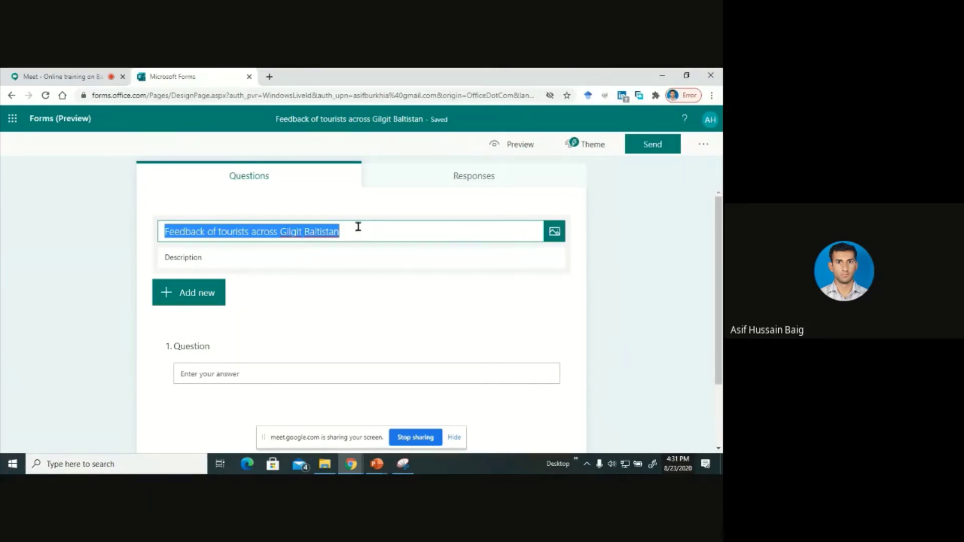
type("Onl")
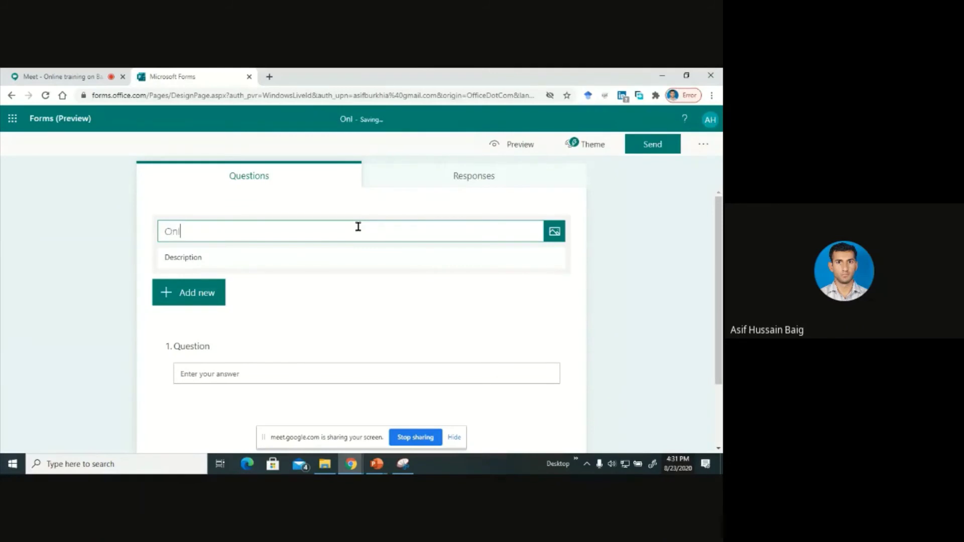
type("ine quiz of")
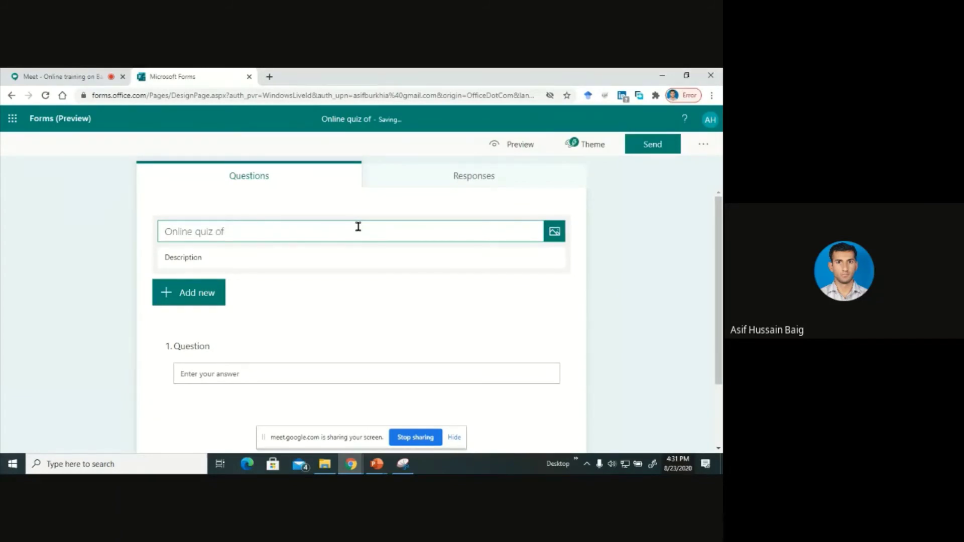
type(" Cou")
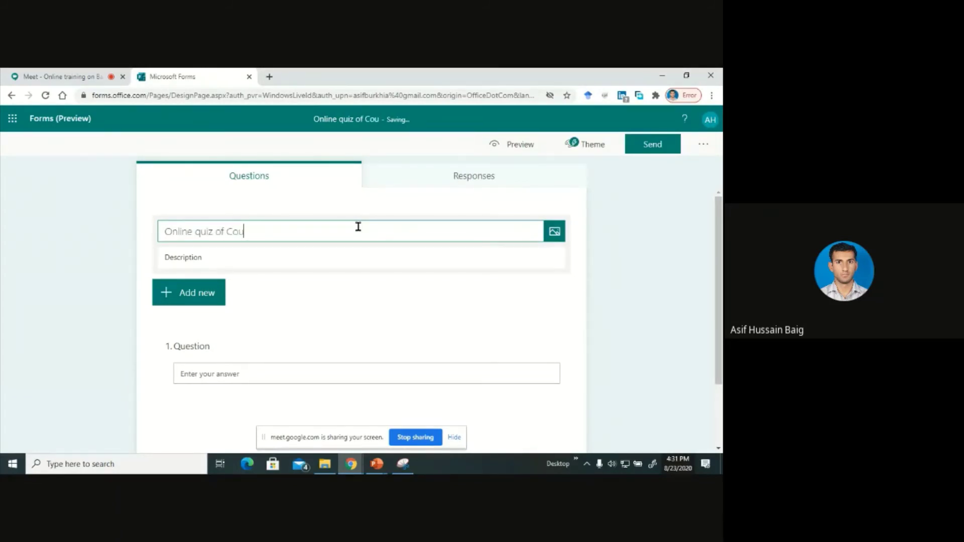
type("rse ")
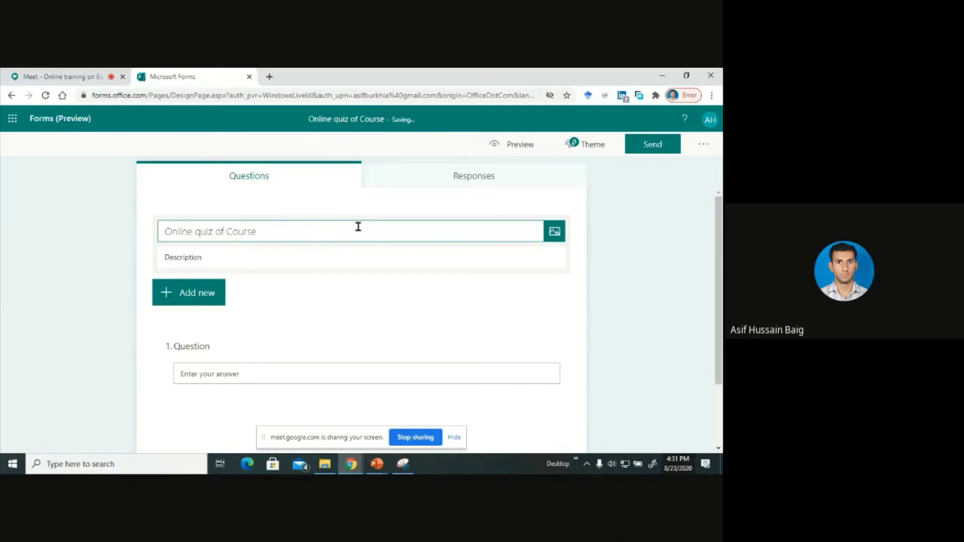
type("\"Basic")
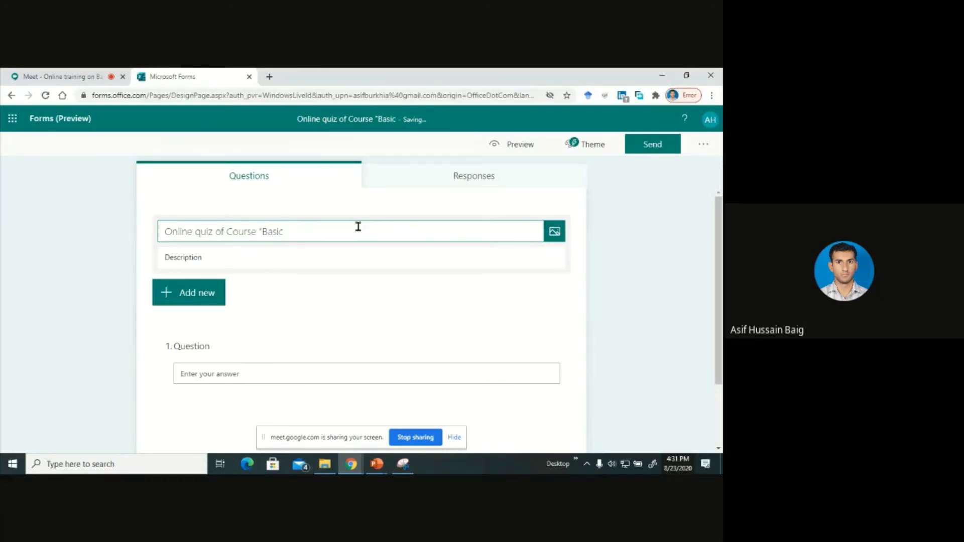
type(" ICT")
key("BackSpace")
key("BackSpace")
key("BackSpace")
type("Com")
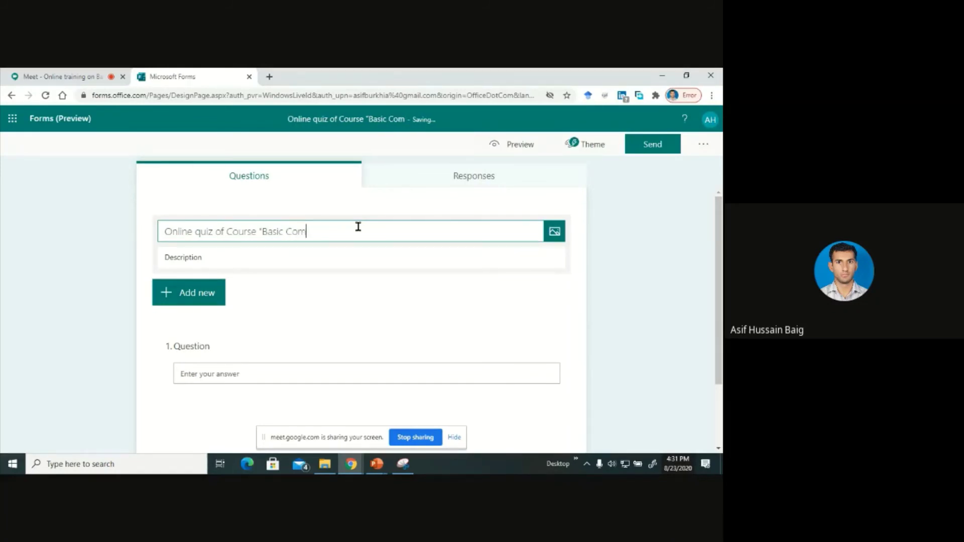
type("[p")
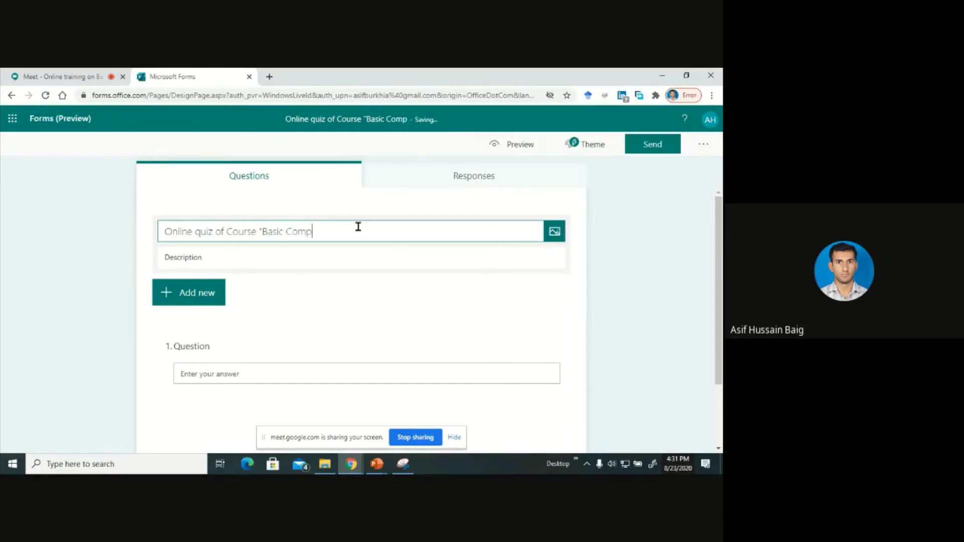
type("uting Ski")
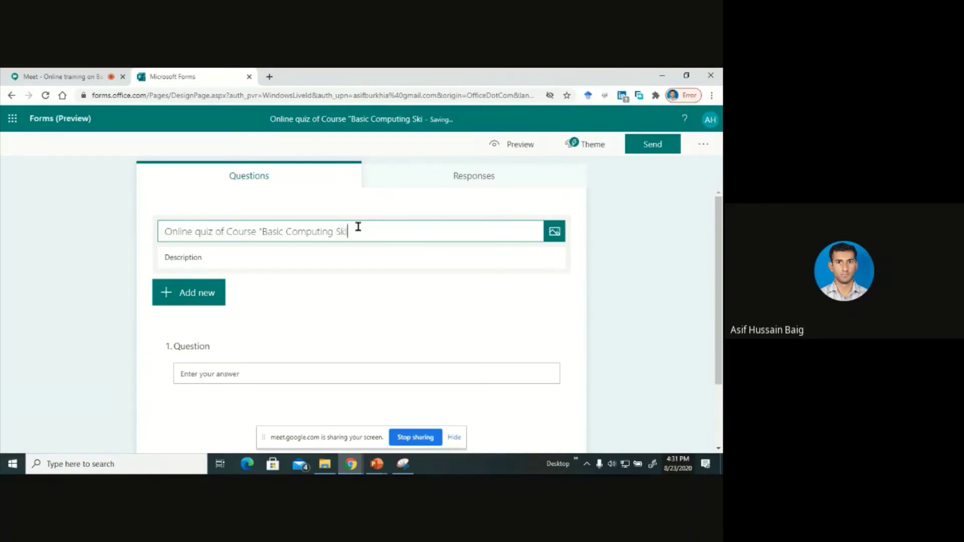
type("lls\"")
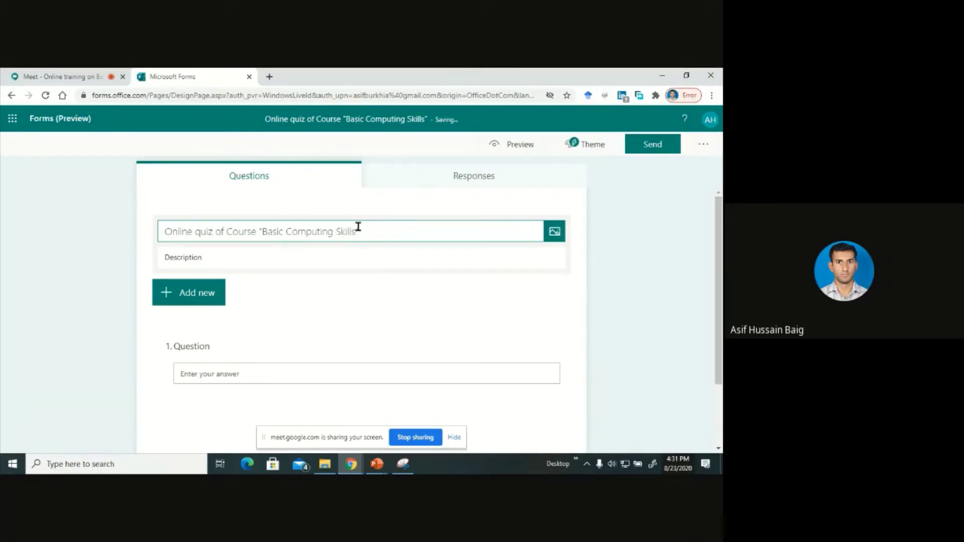
Add a choice question reading "Have you know office 365?" with the suggested answers Yes and No.
left_click(214, 295)
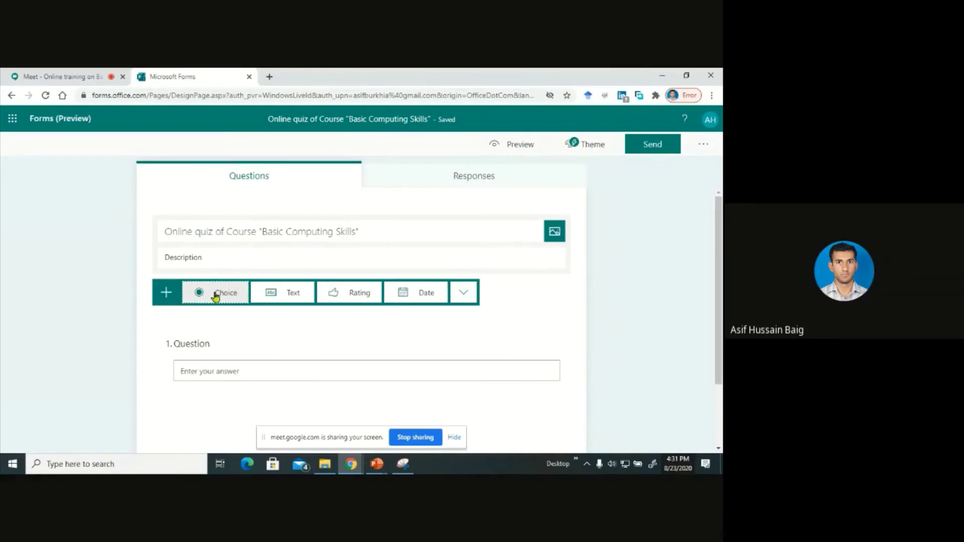
left_click(214, 296)
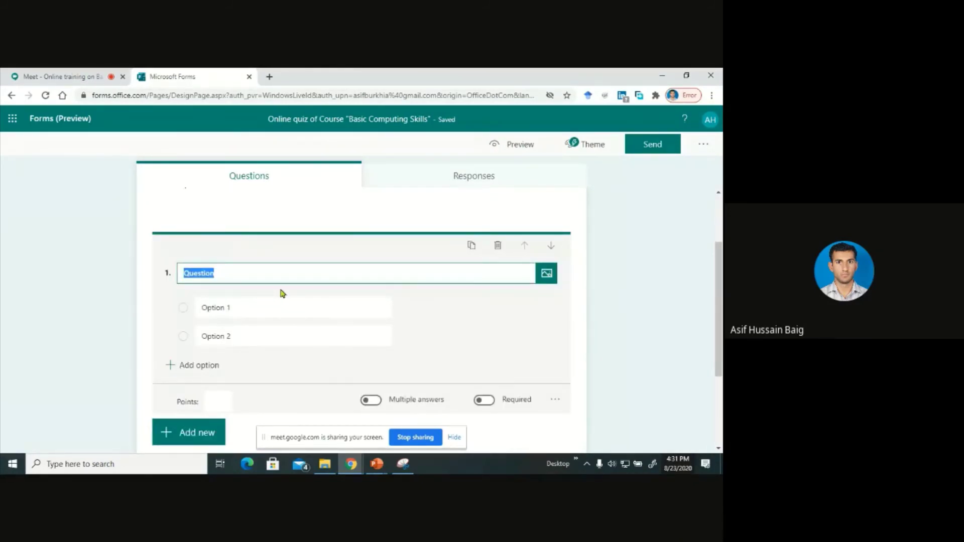
type("W")
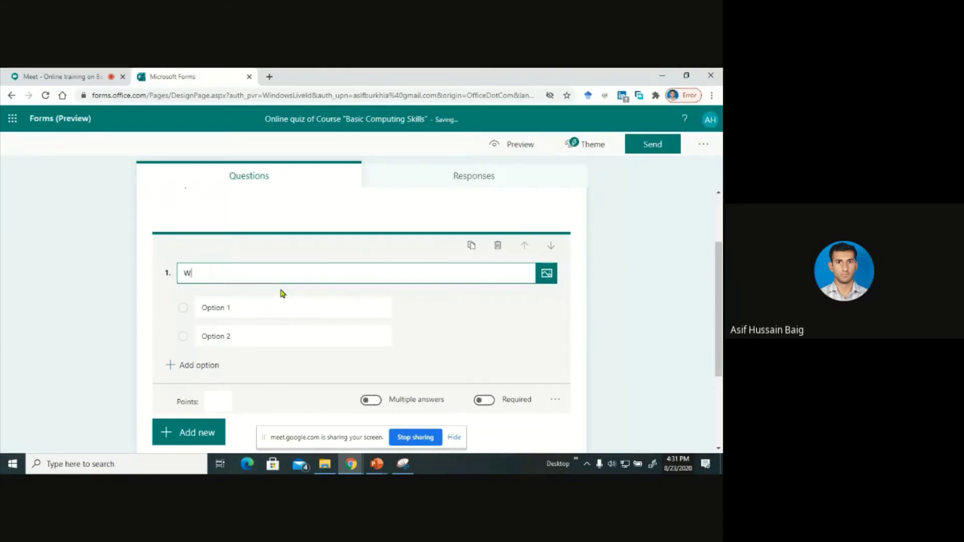
type("hat")
key("BackSpace")
key("BackSpace")
key("BackSpace")
key("BackSpace")
type("Have you kn")
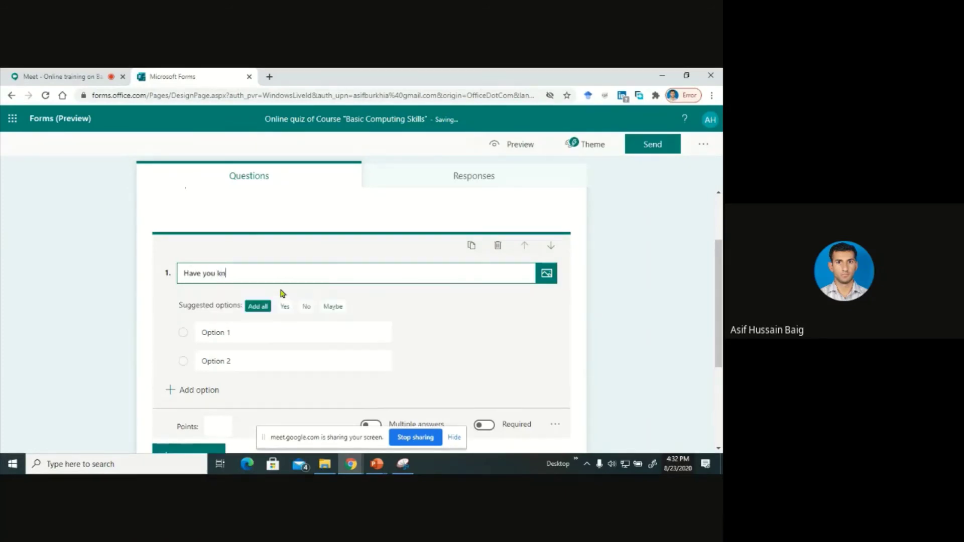
type("ow office 365?")
left_click(285, 307)
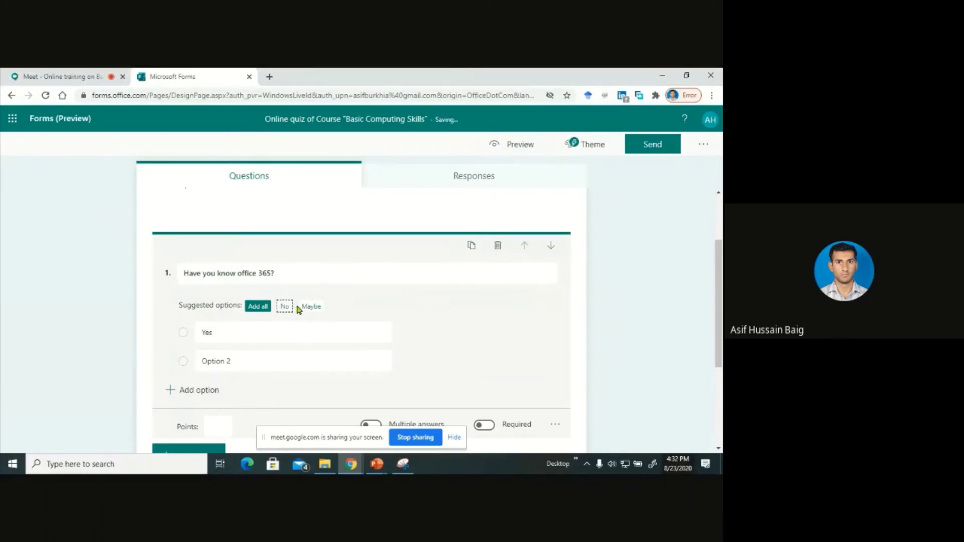
left_click(285, 307)
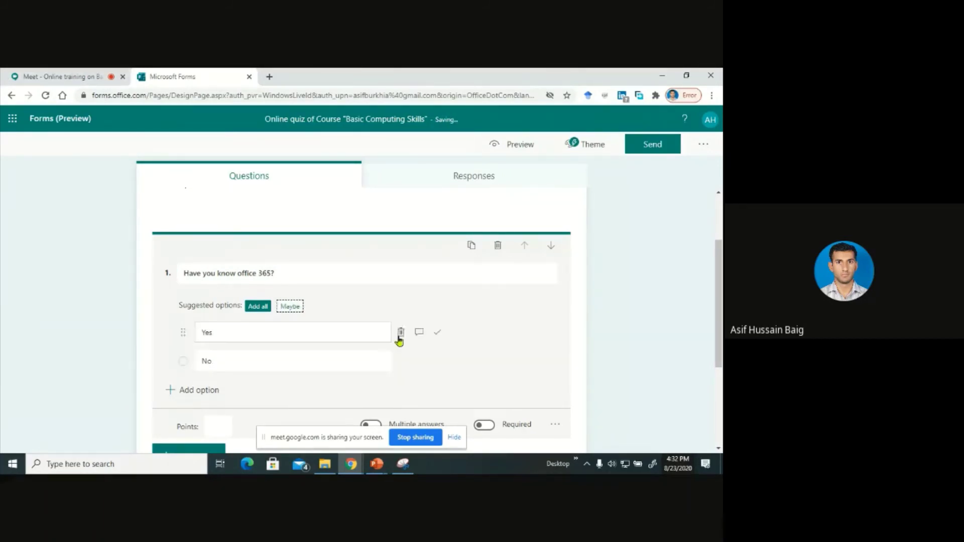
scroll(400, 340, "down", 1)
left_click(195, 342)
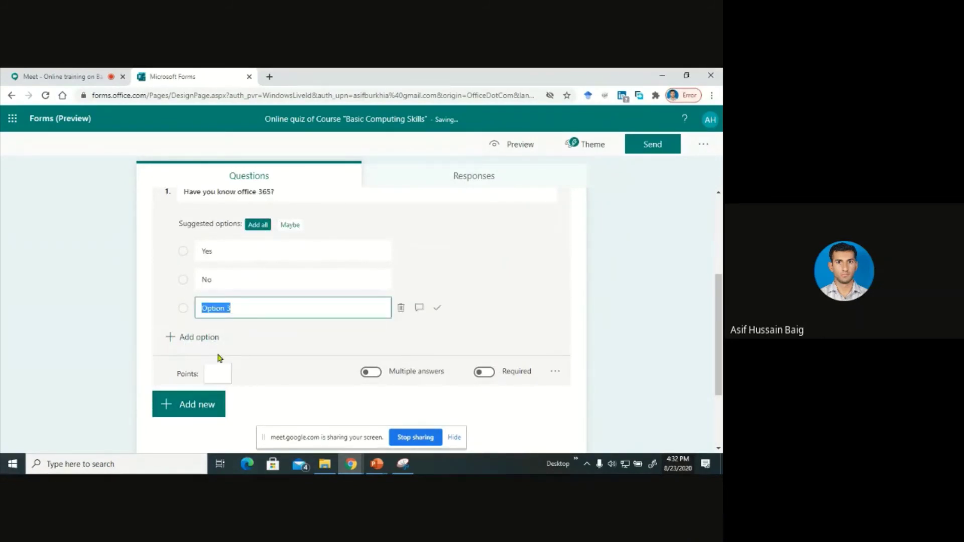
left_click(400, 308)
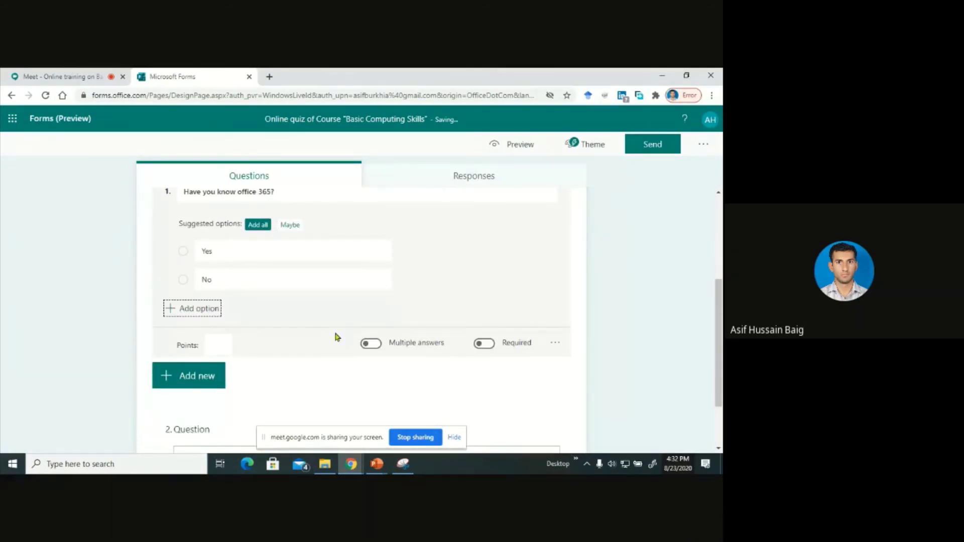
Add a second choice question reading "Are you satisfied with this online session?" and use the suggested answer Yes as its first option.
scroll(251, 359, "down", 1)
left_click(196, 323)
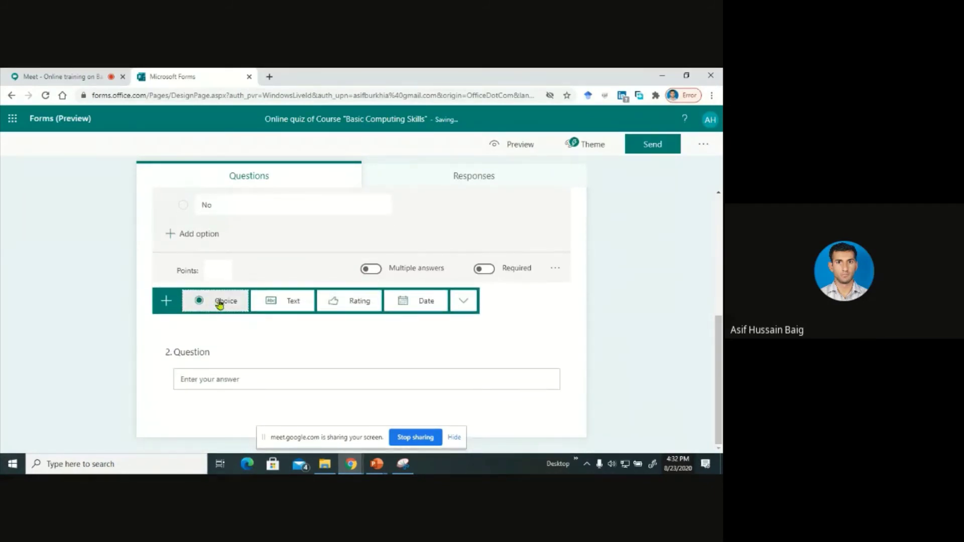
left_click(220, 304)
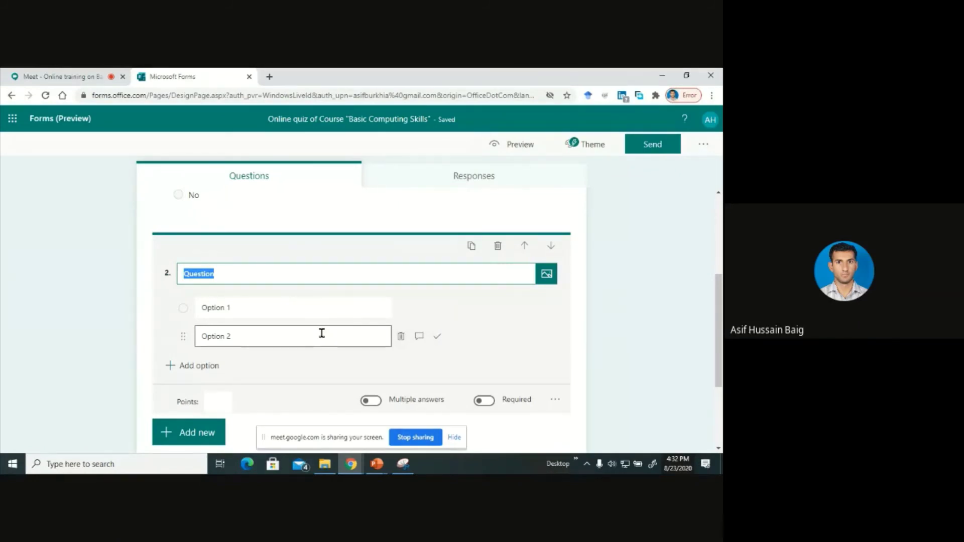
type("Are")
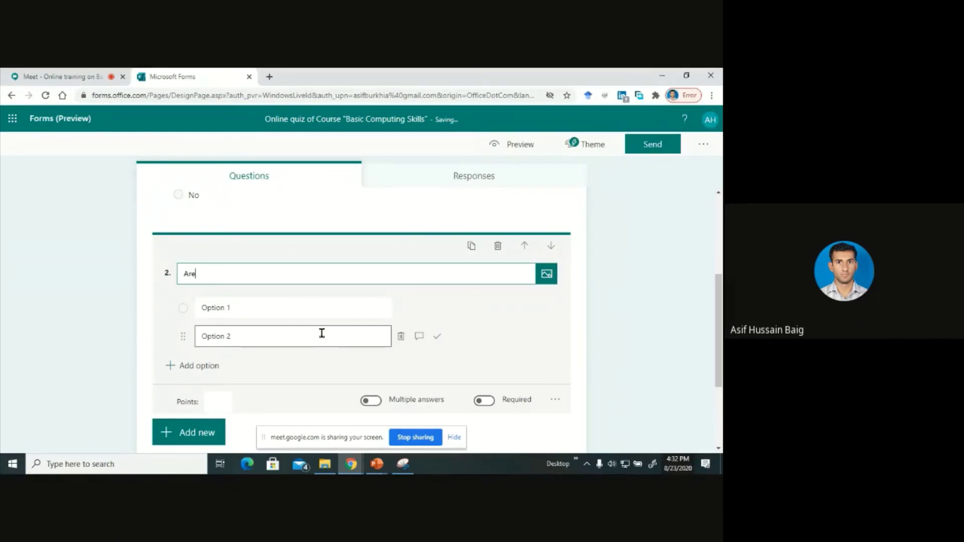
type(" you satif")
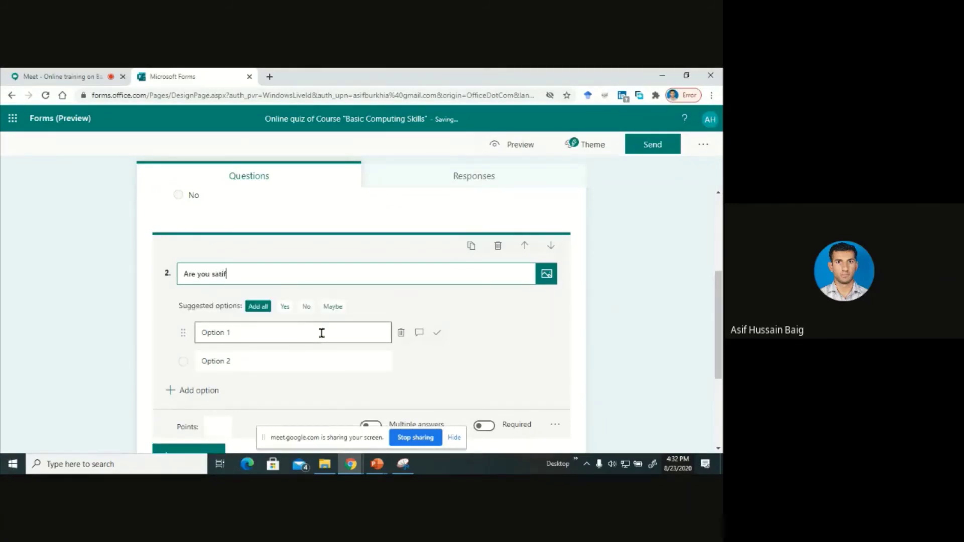
key("BackSpace")
type("sfied with this online session")
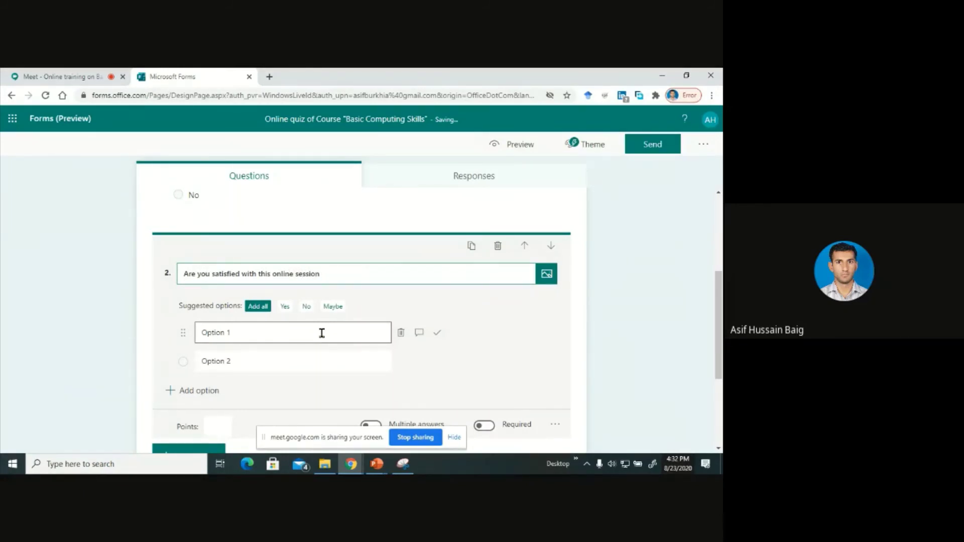
type("?")
left_click(285, 307)
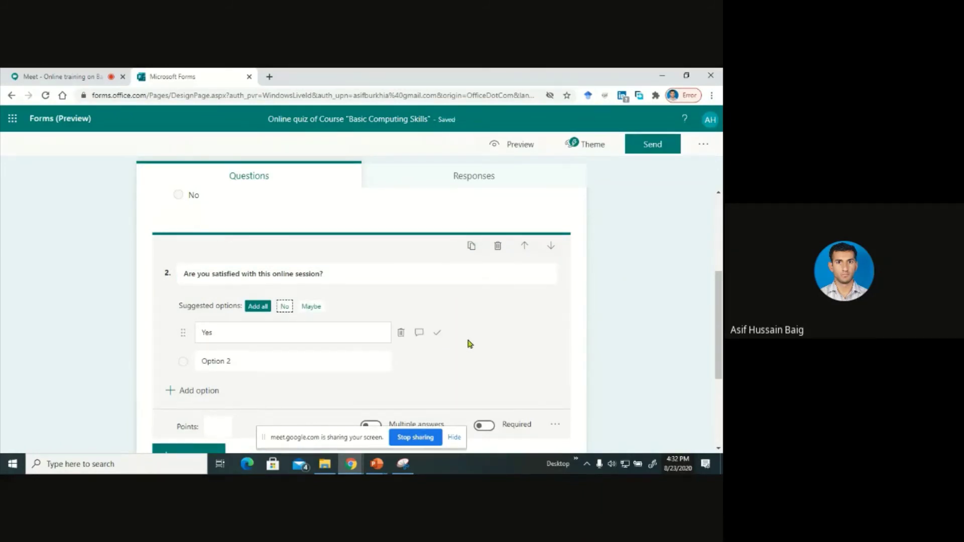
Change the text of the third question, the text-answer one, to "Describe office 265?" and finish editing it.
scroll(469, 344, "down", 1)
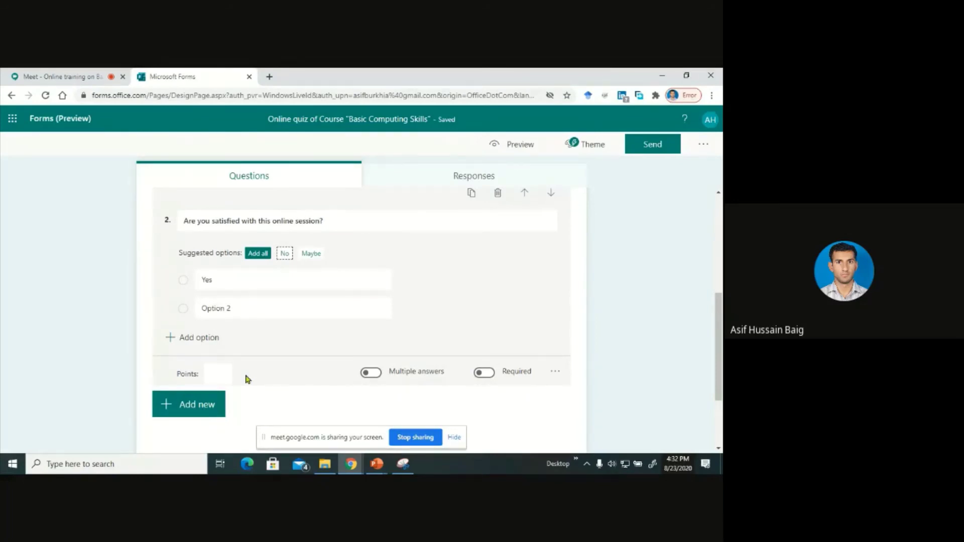
scroll(224, 364, "down", 2)
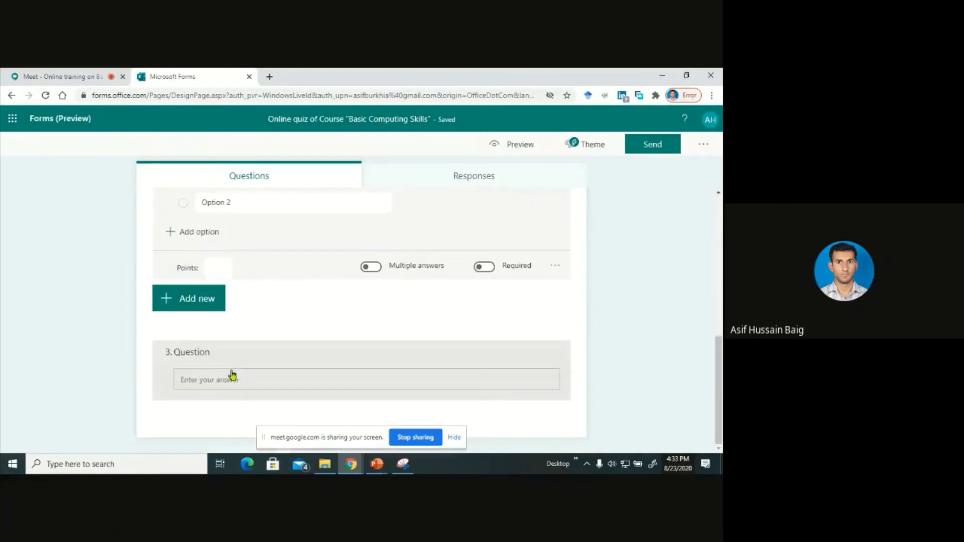
left_click(206, 355)
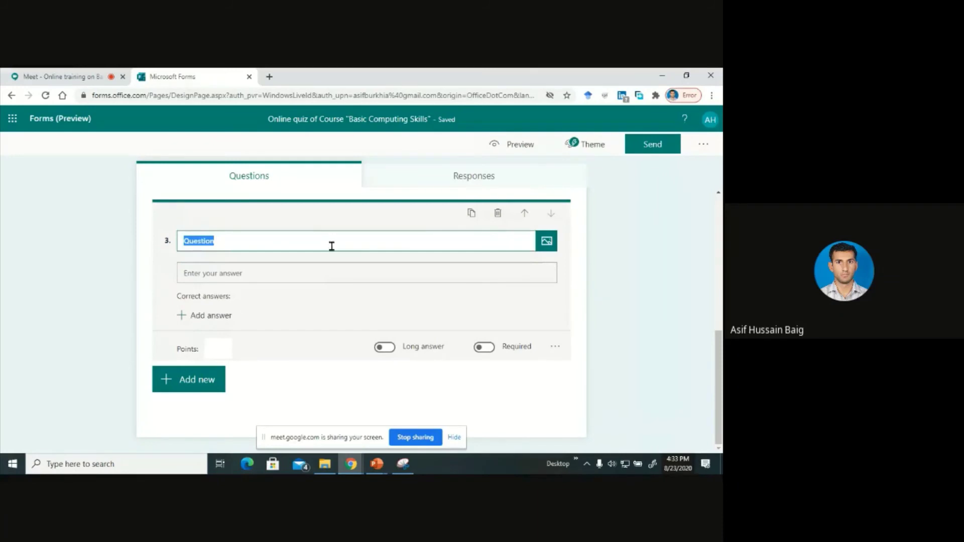
scroll(329, 261, "up", 2)
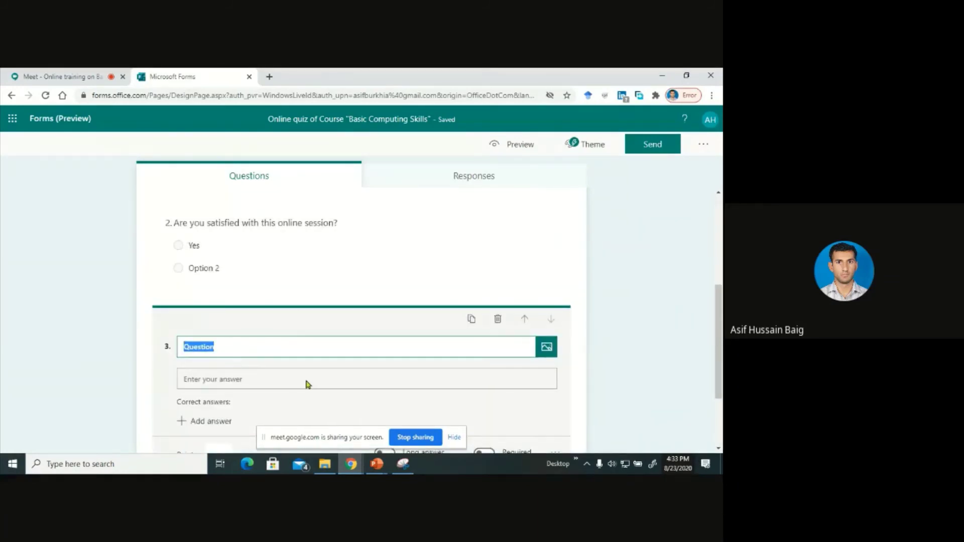
type("Describe office 265")
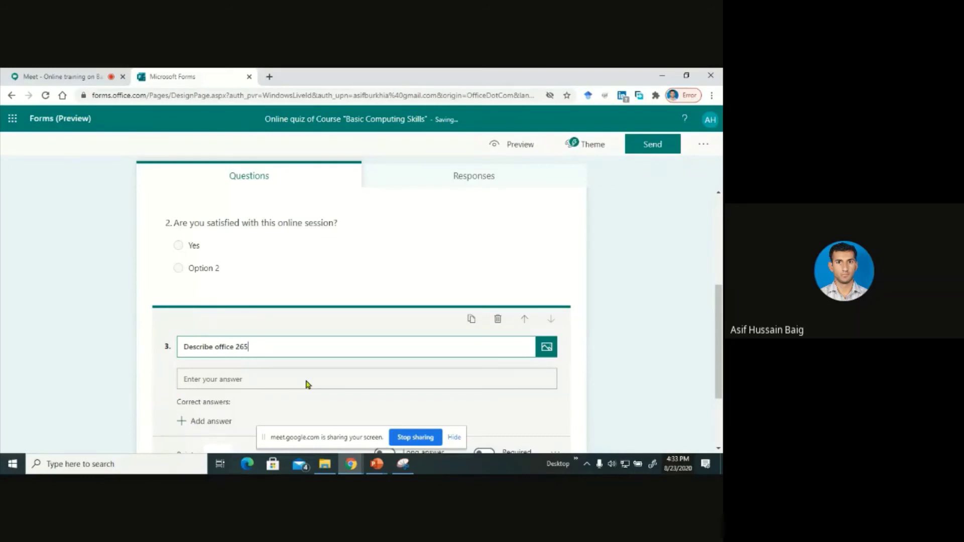
left_click(654, 310)
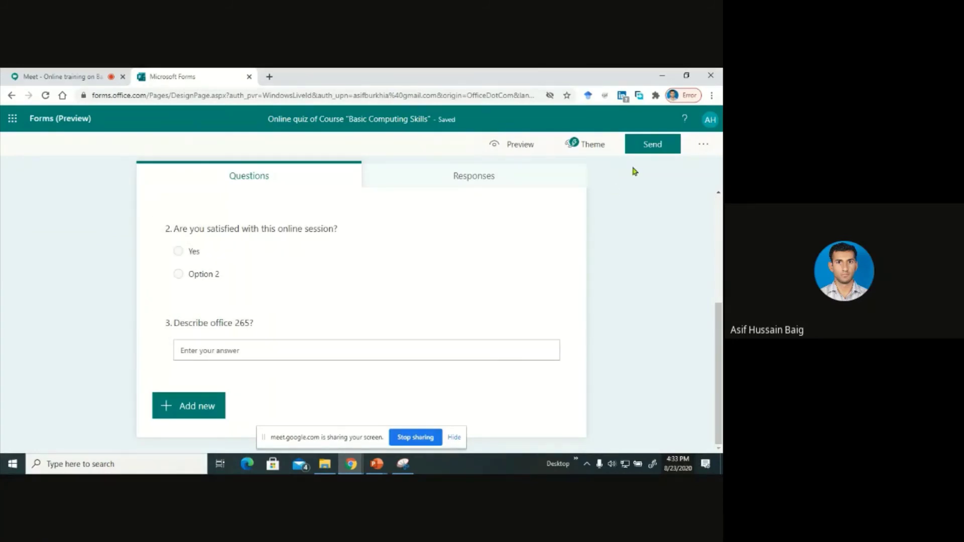
Open the quiz's sharing options and copy the link for collecting responses.
left_click(648, 147)
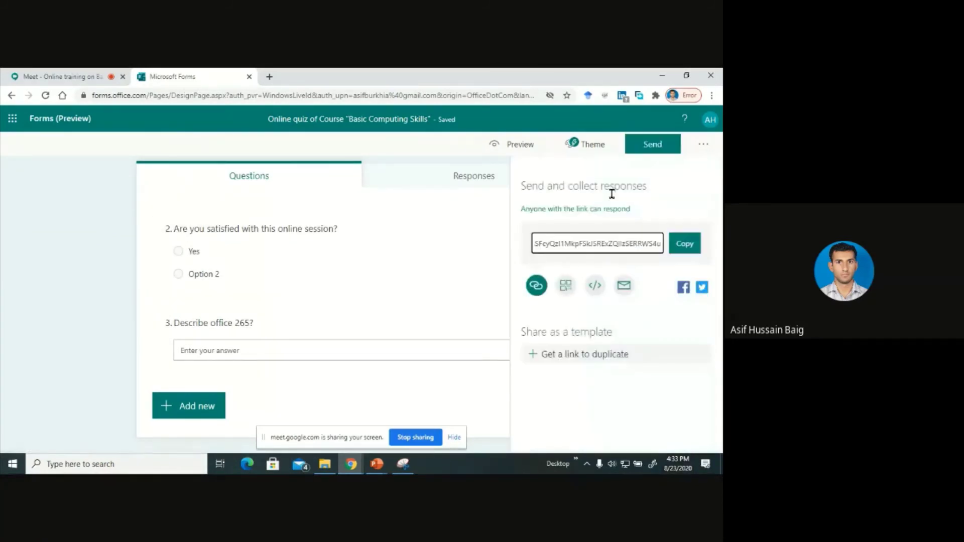
left_click(686, 247)
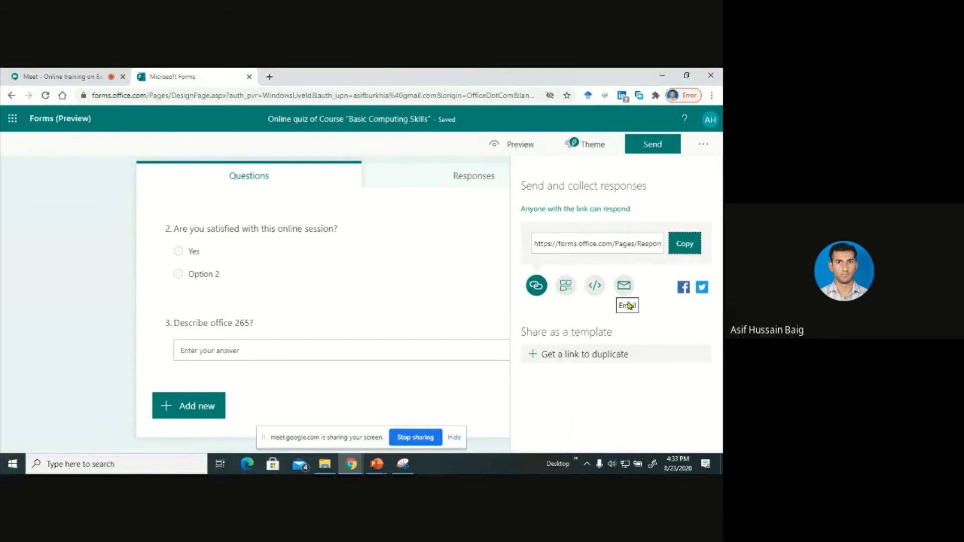
left_click(684, 251)
Switch to the Google Meet call, send the copied quiz link to everyone in the chat and turn on the camera.
left_click(73, 80)
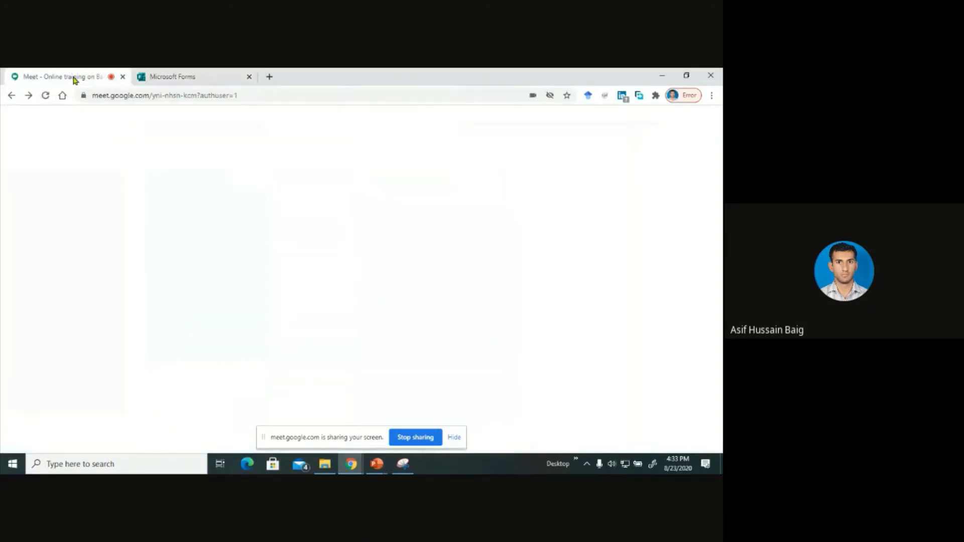
left_click(599, 435)
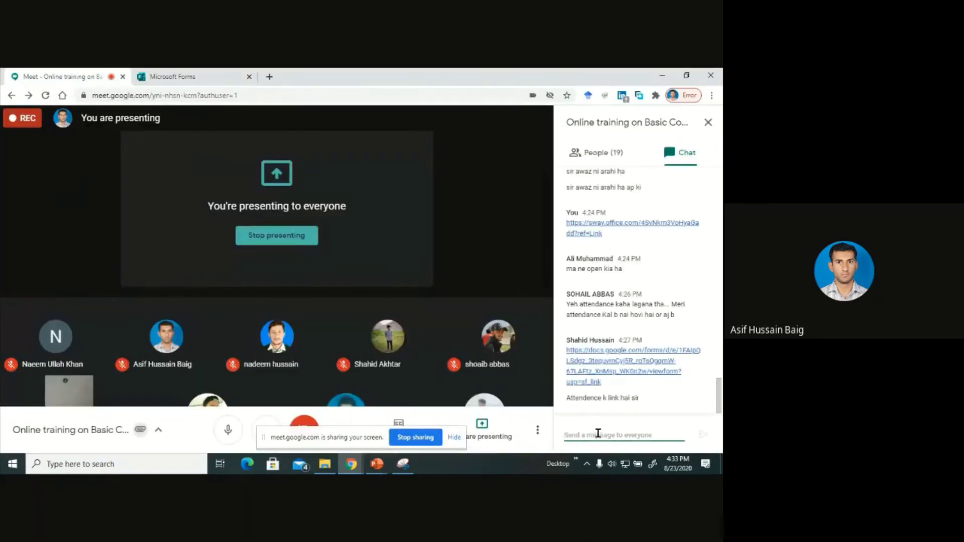
key("ctrl+v")
key("Return")
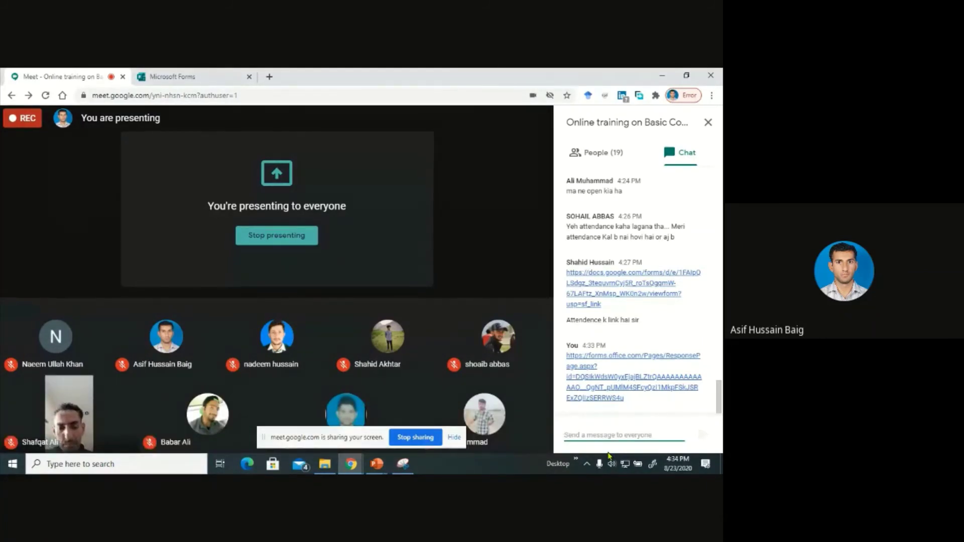
mouse_move(388, 427)
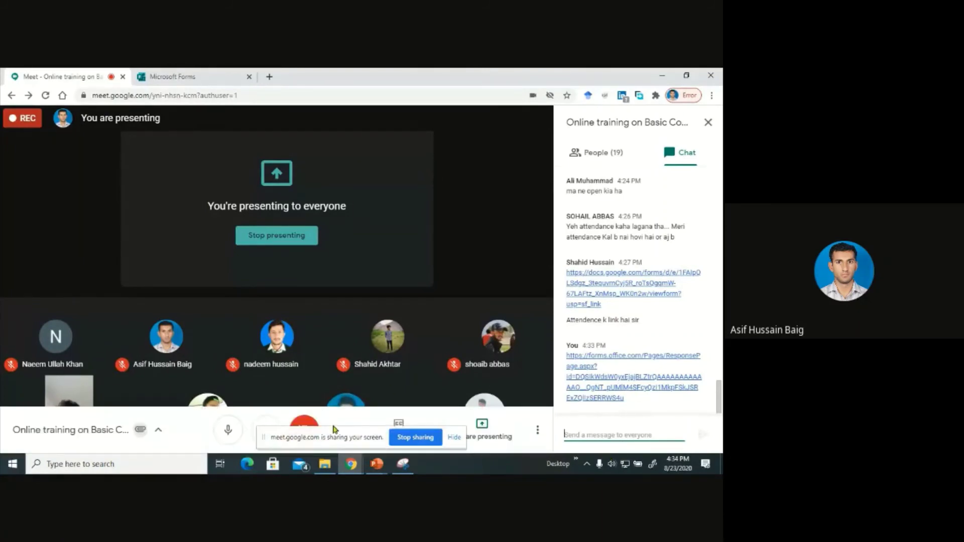
left_click(307, 428)
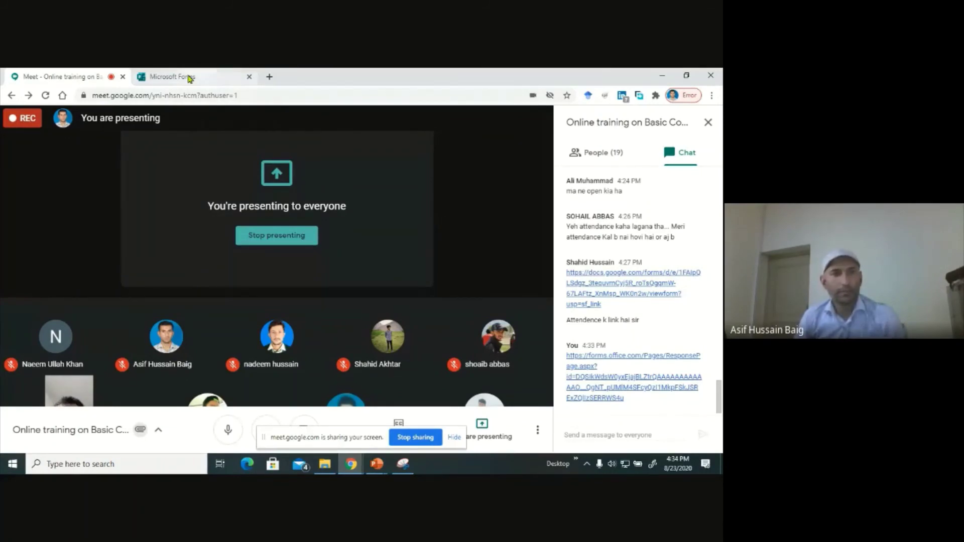
Look through the list of people in the meeting and return to the meeting chat.
left_click(189, 78)
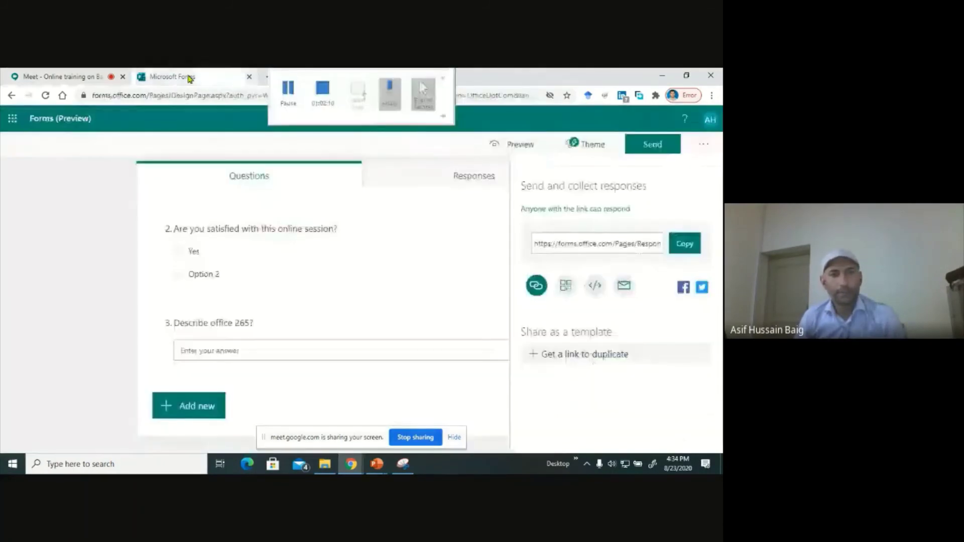
left_click(74, 73)
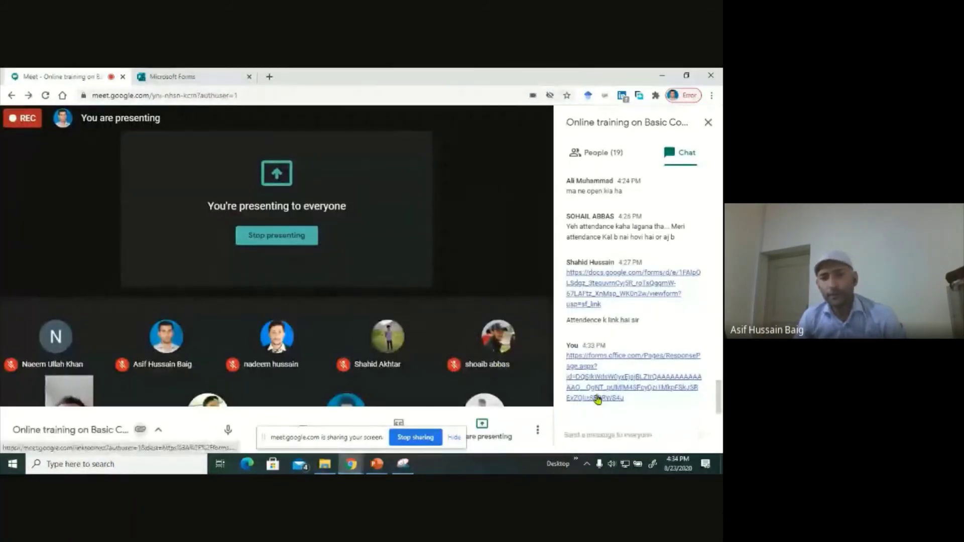
left_click(583, 152)
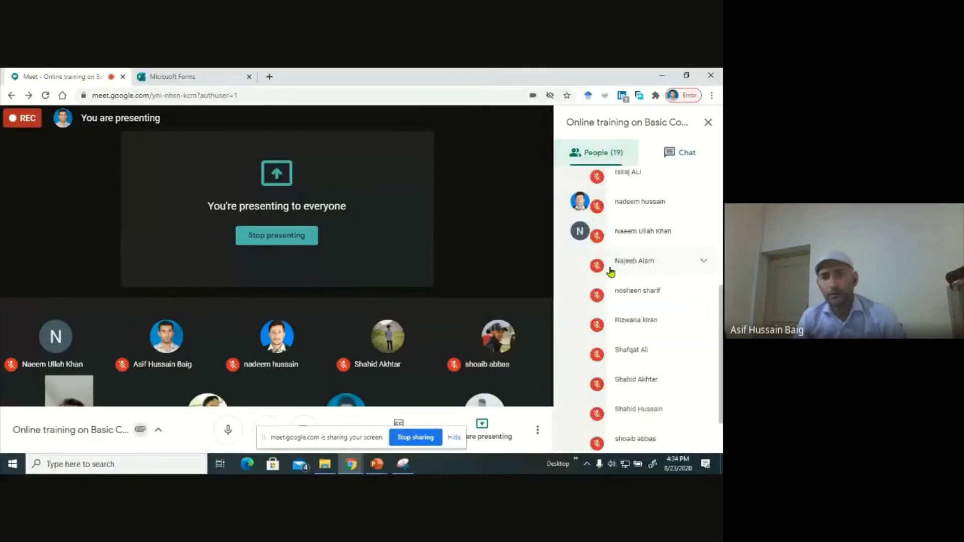
scroll(611, 272, "down", 2)
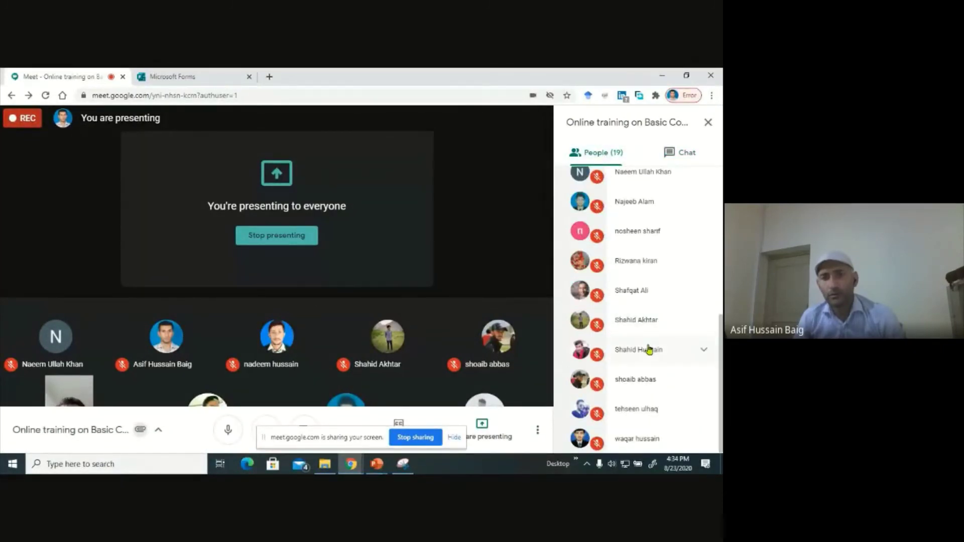
scroll(647, 356, "up", 5)
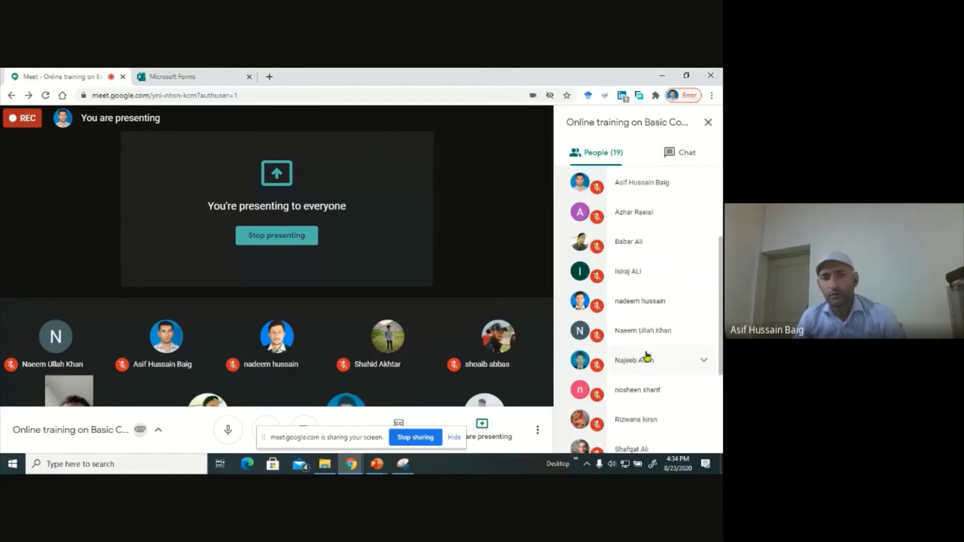
scroll(647, 356, "up", 1)
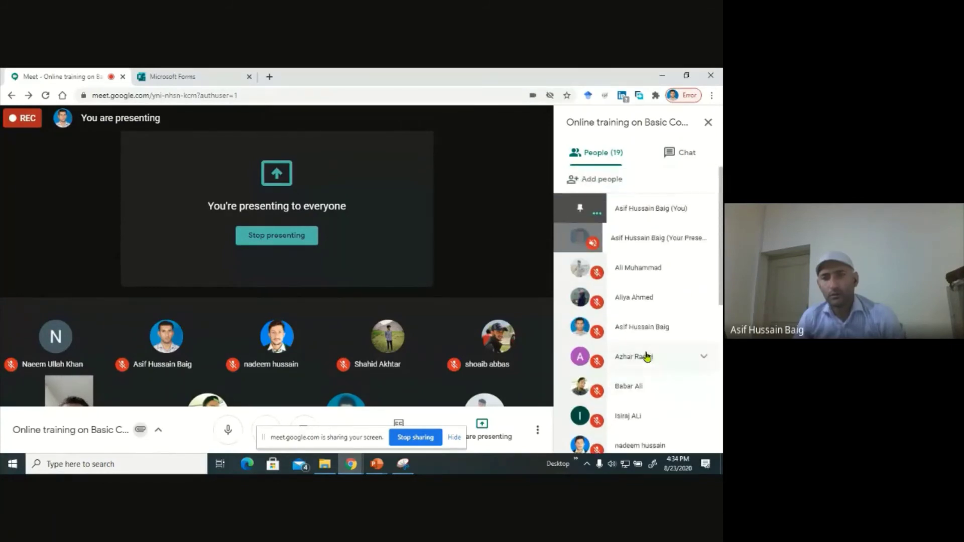
scroll(647, 356, "down", 6)
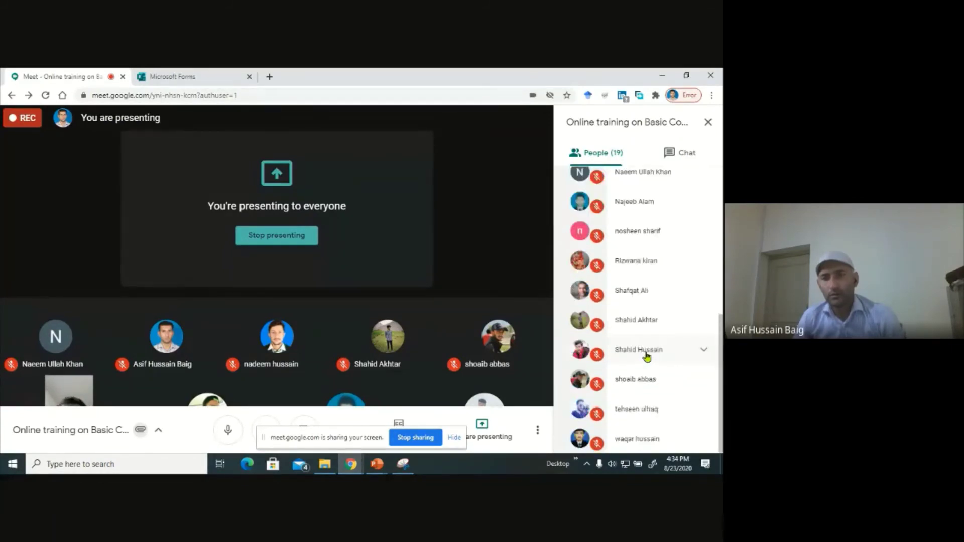
left_click(676, 154)
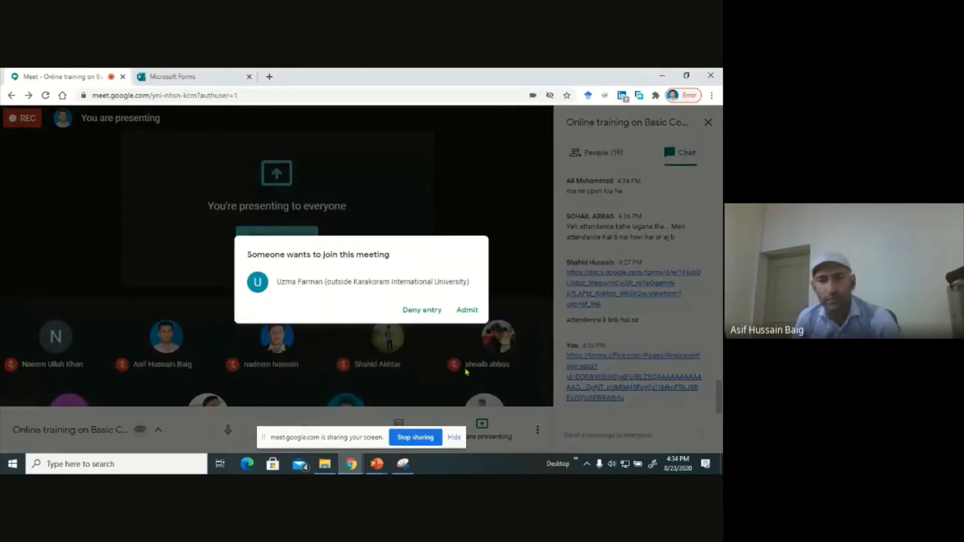
Admit the waiting participant to the meeting, then switch to Microsoft Forms and open the quiz's responses.
left_click(460, 309)
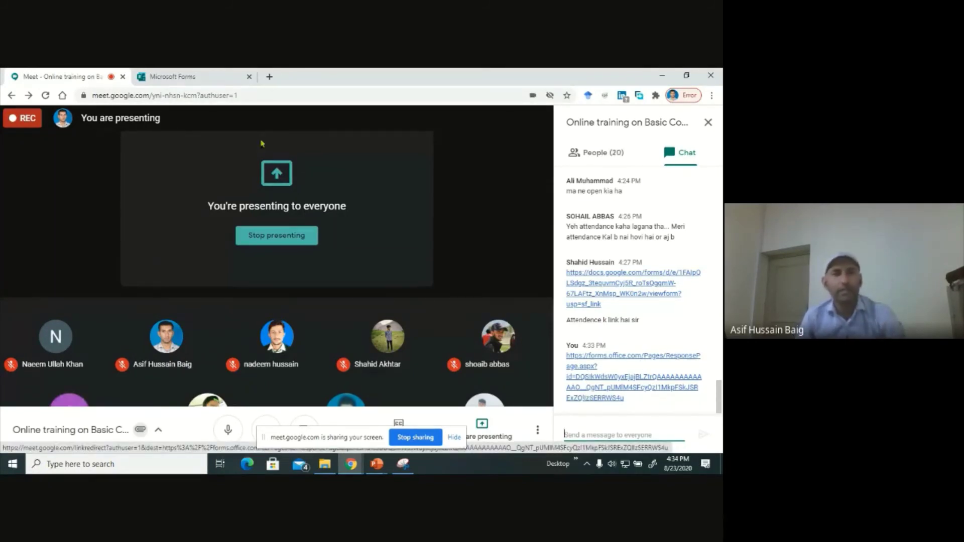
left_click(199, 78)
scroll(276, 289, "up", 2)
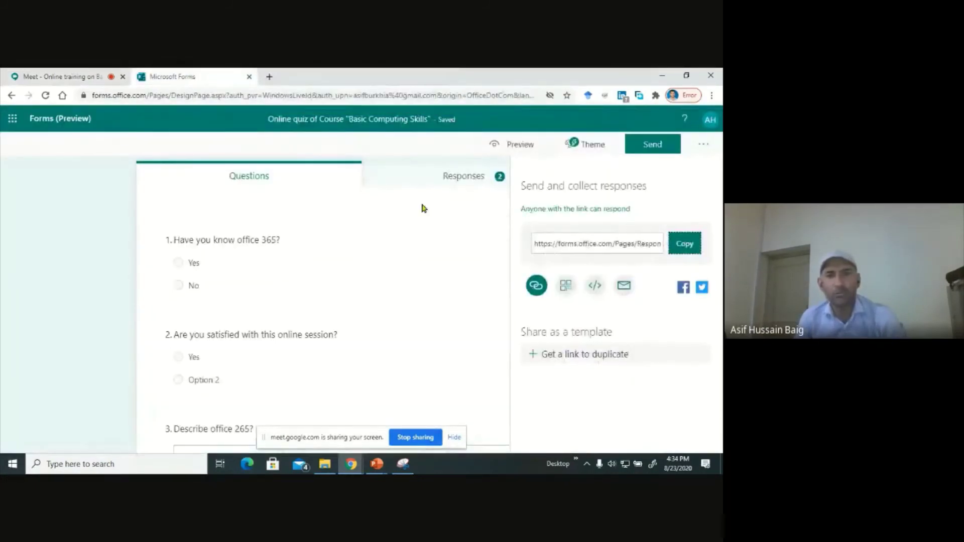
left_click(456, 177)
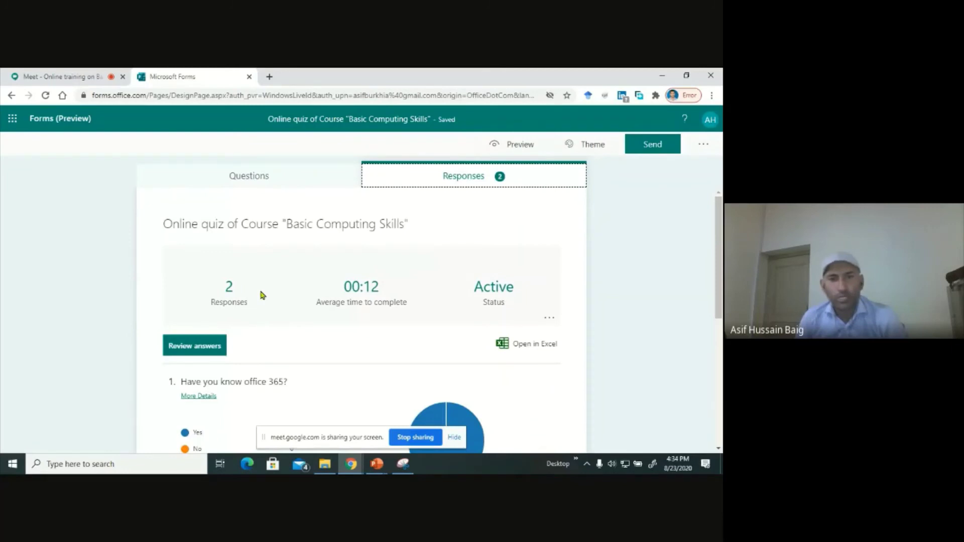
Look through the response summary and the answer charts for the quiz's questions.
scroll(262, 295, "down", 1)
scroll(240, 296, "down", 2)
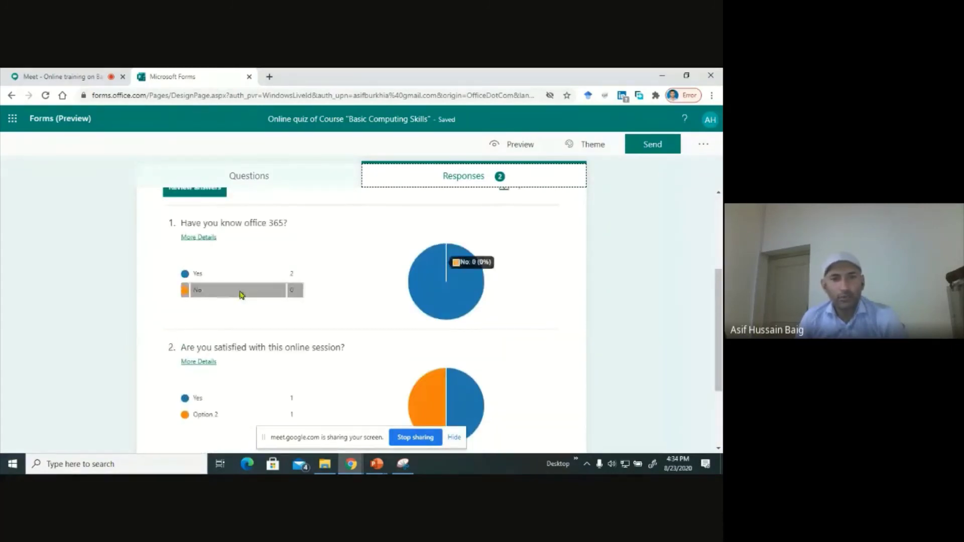
scroll(240, 295, "up", 1)
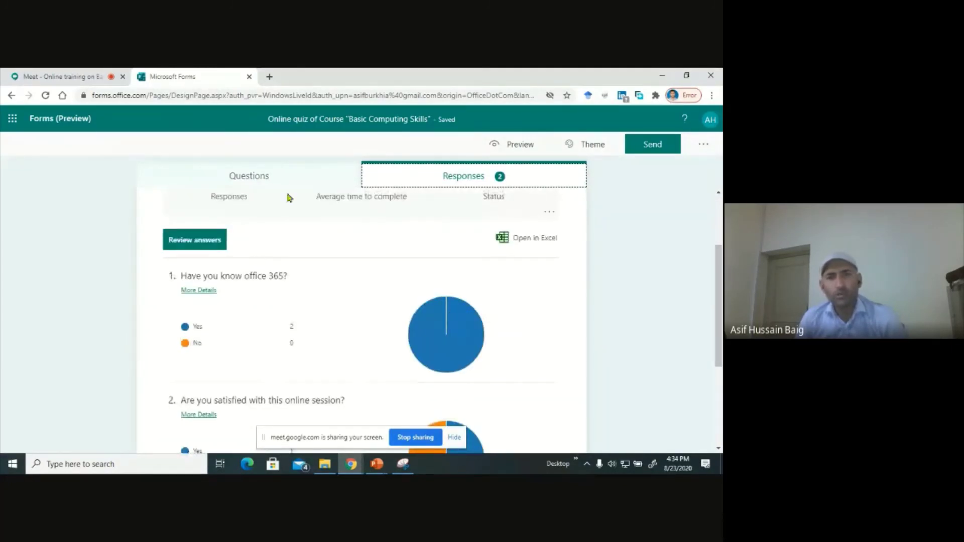
left_click(229, 196)
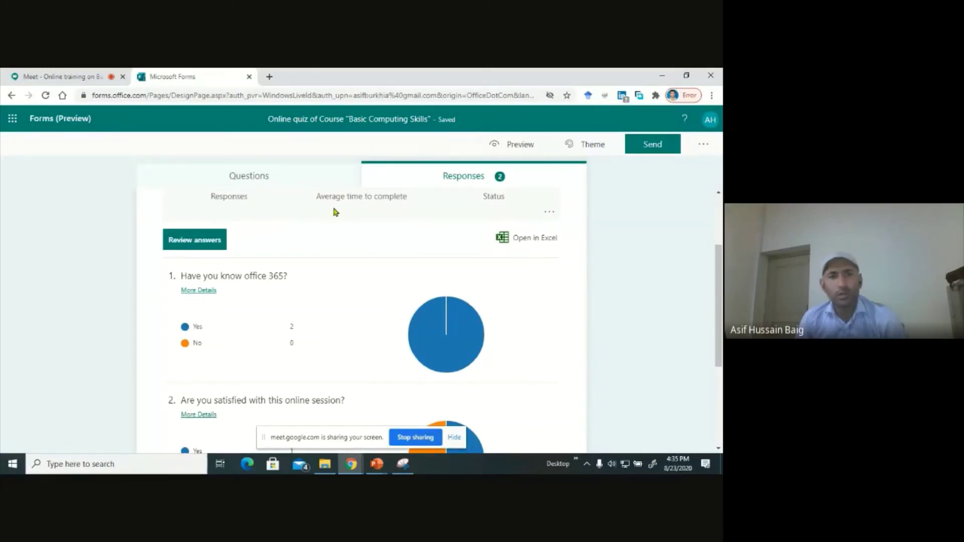
scroll(295, 251, "down", 3)
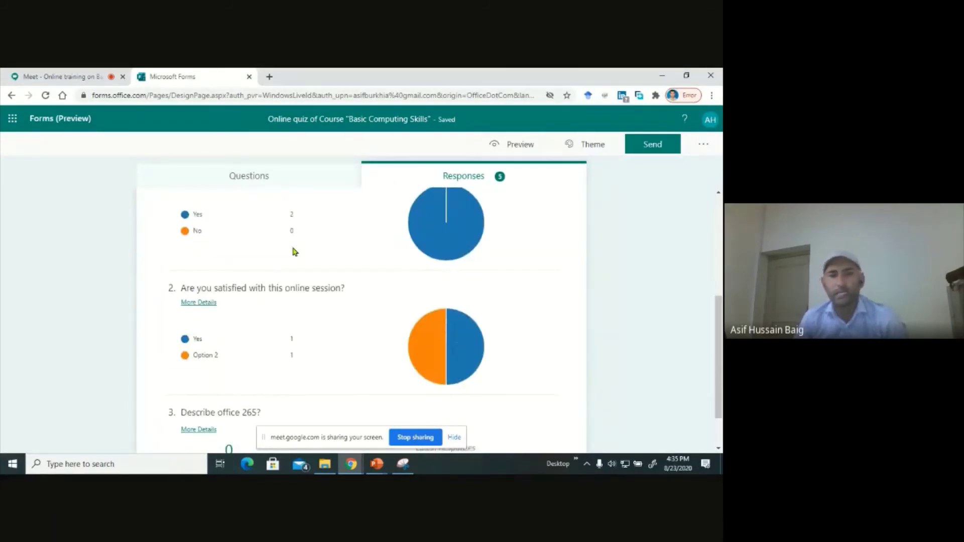
scroll(294, 251, "up", 5)
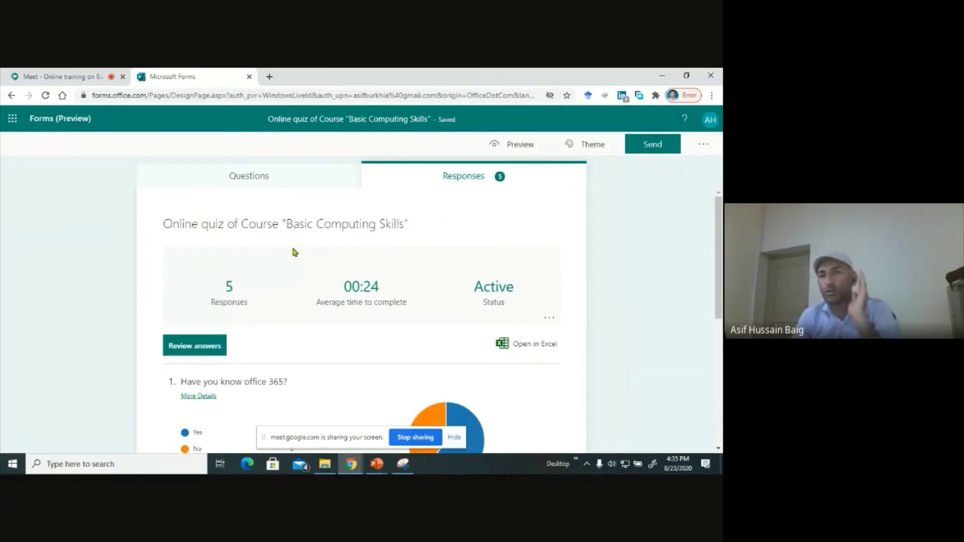
Add a fourth quiz question with a text answer, titled "Respondent Name", and make it required.
left_click(261, 176)
scroll(272, 271, "down", 4)
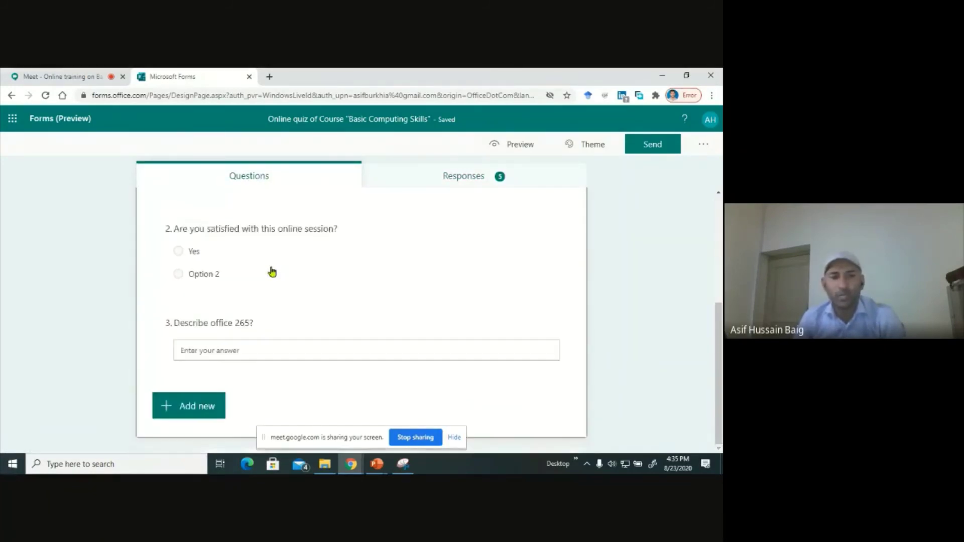
left_click(201, 413)
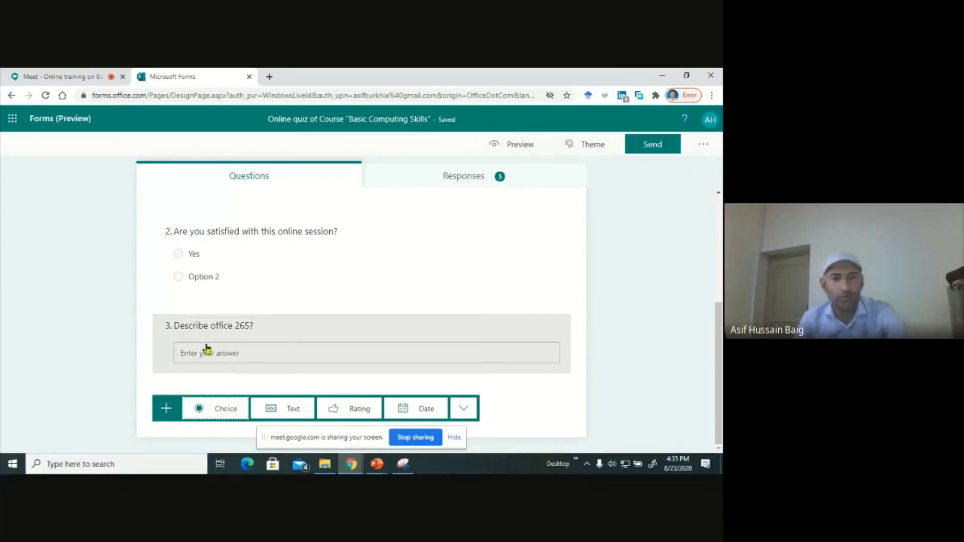
left_click(291, 409)
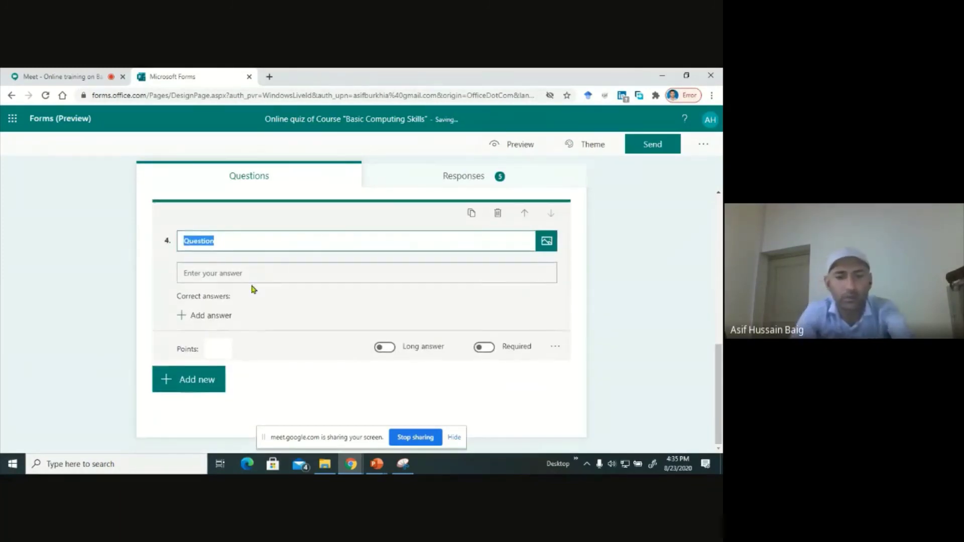
type("Y")
key("BackSpace")
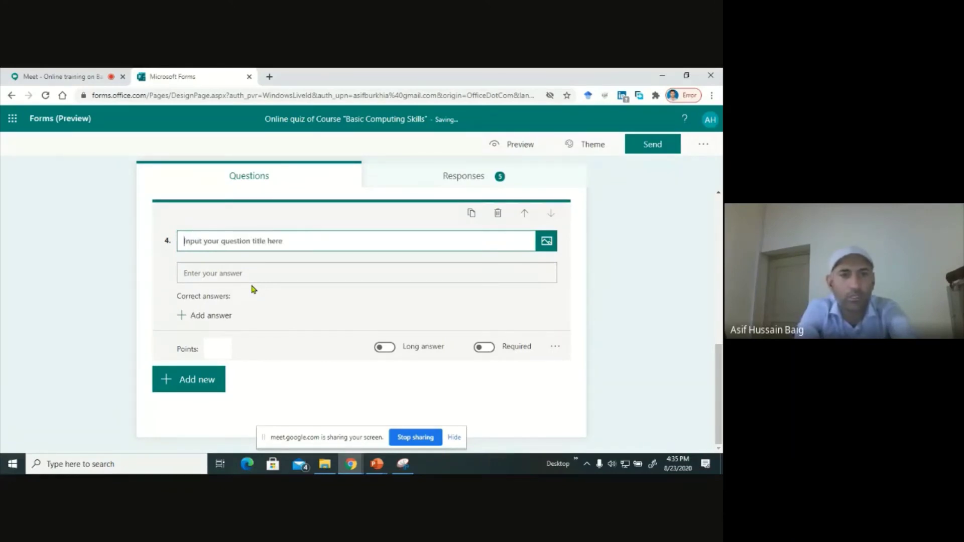
type("Respondent Name")
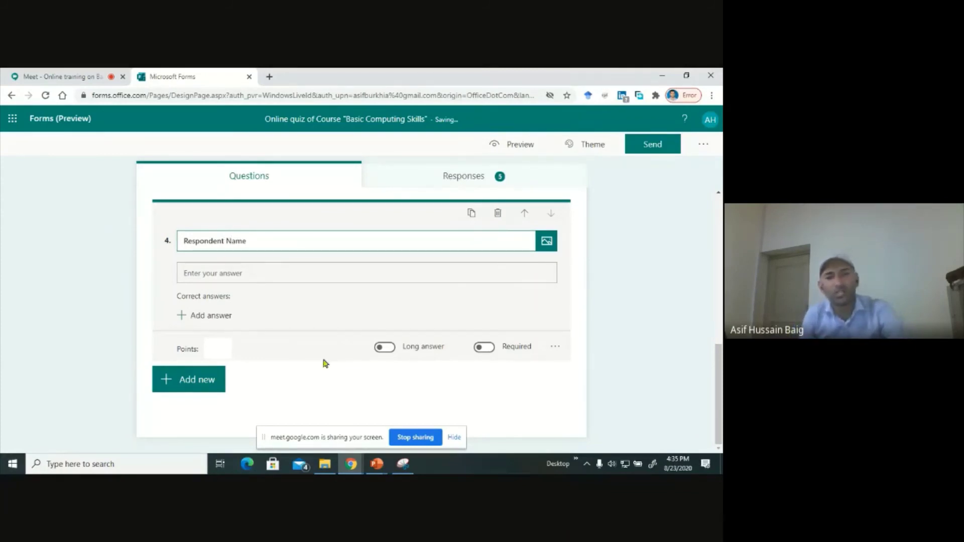
left_click(490, 347)
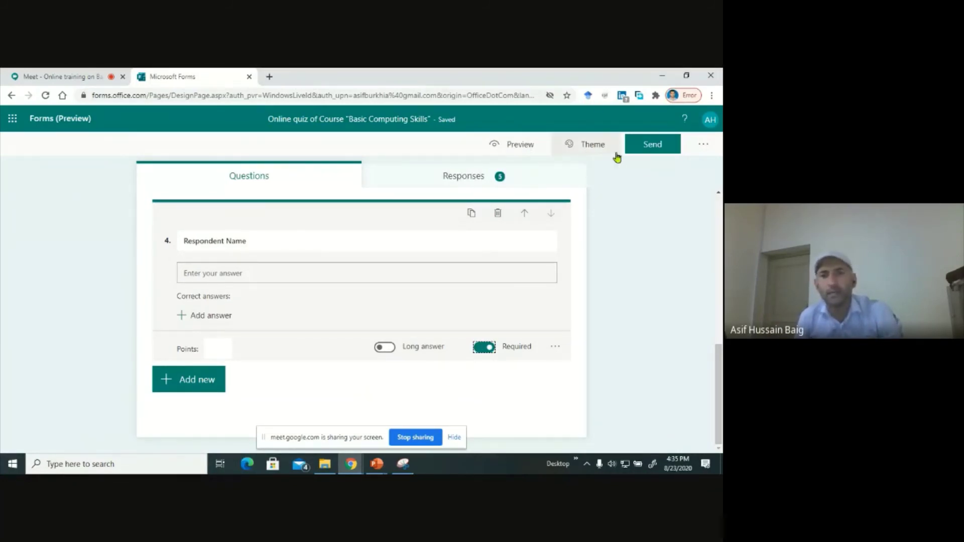
Return to the quiz responses and examine the Yes and No answers to the first question, "Have you know office 365?".
scroll(619, 190, "up", 1)
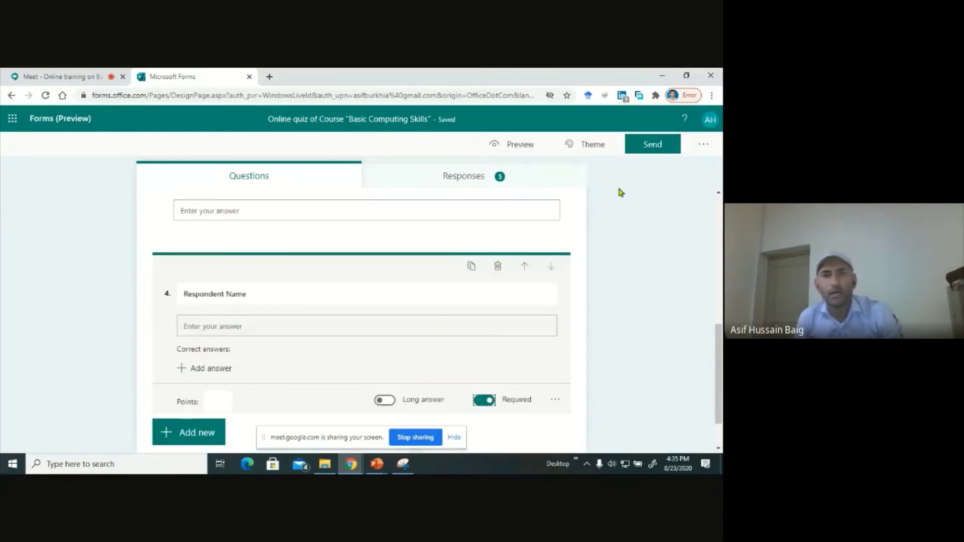
scroll(620, 193, "up", 1)
scroll(621, 193, "down", 1)
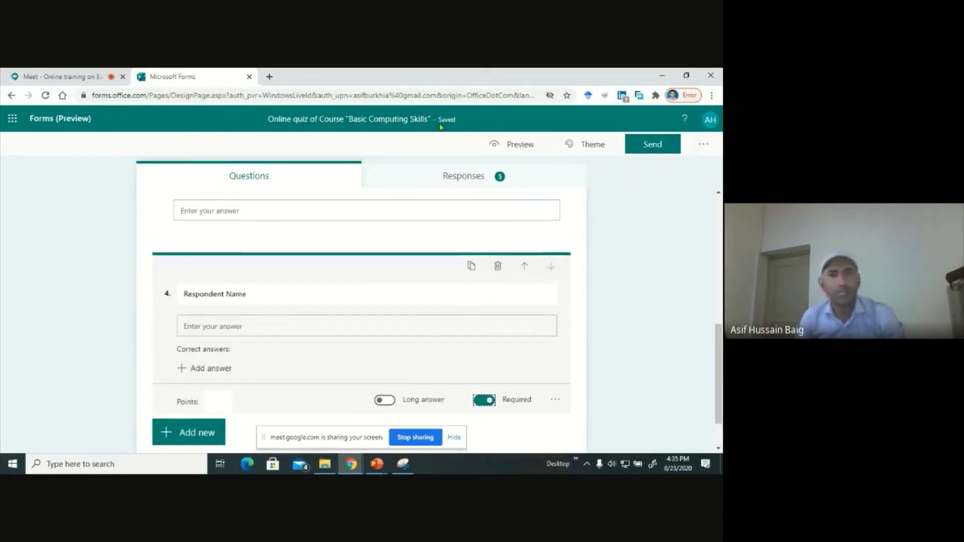
left_click(465, 176)
scroll(512, 216, "down", 8)
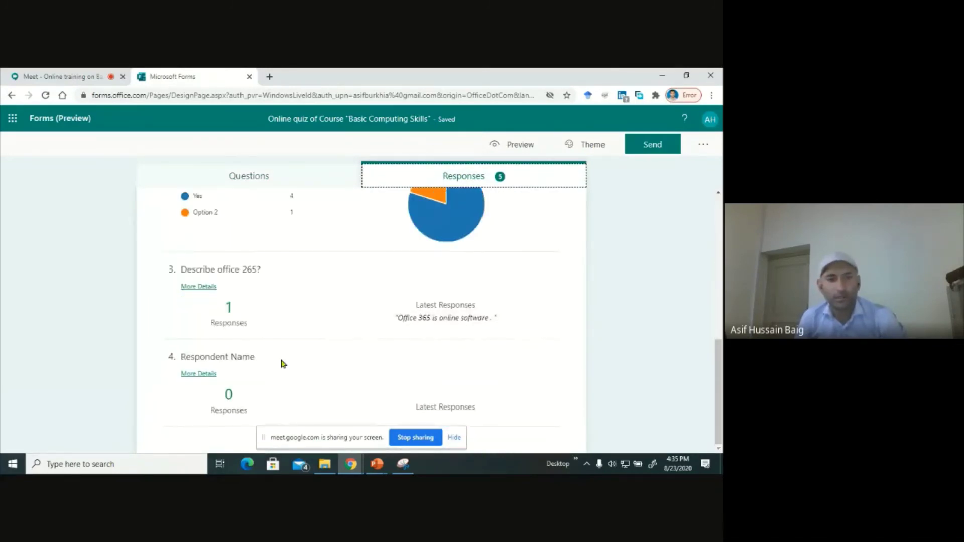
scroll(279, 362, "up", 4)
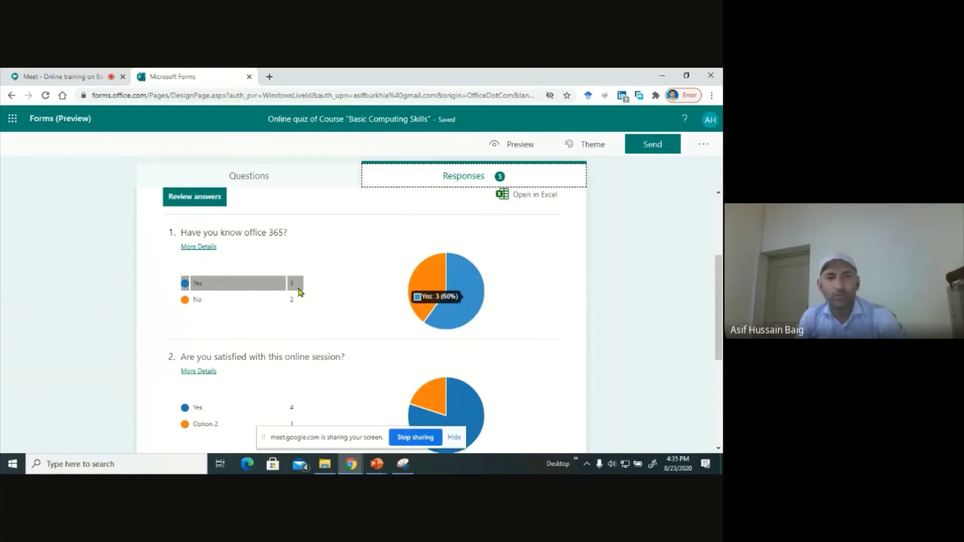
mouse_move(295, 304)
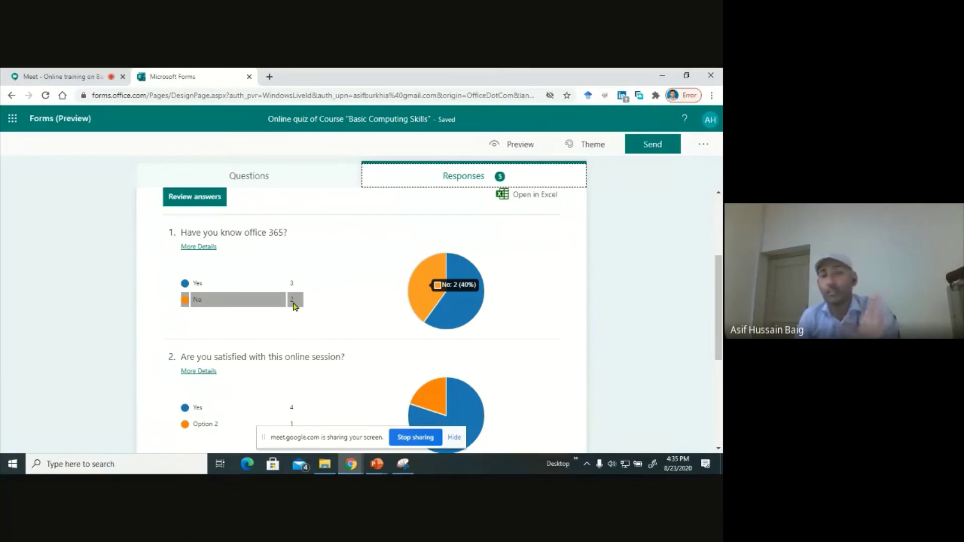
scroll(295, 305, "down", 1)
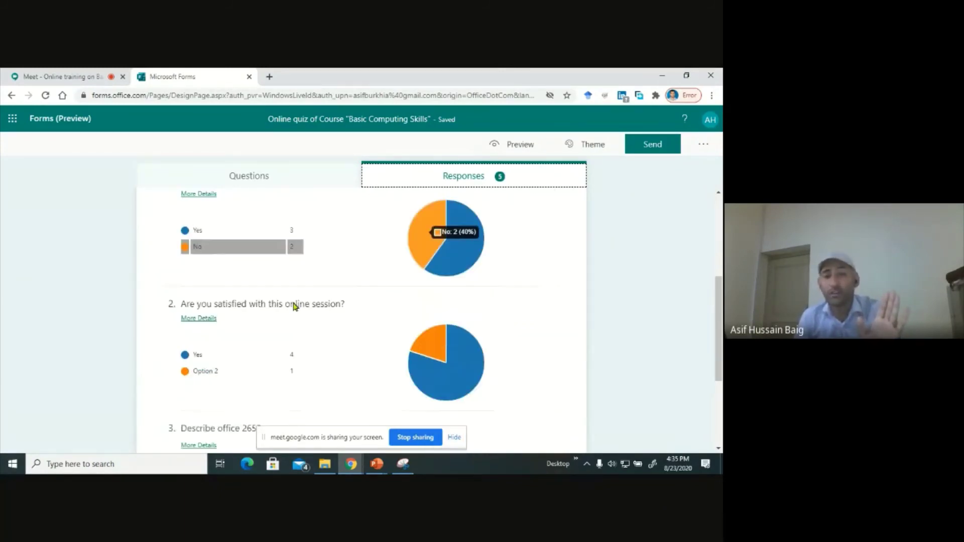
scroll(295, 306, "up", 1)
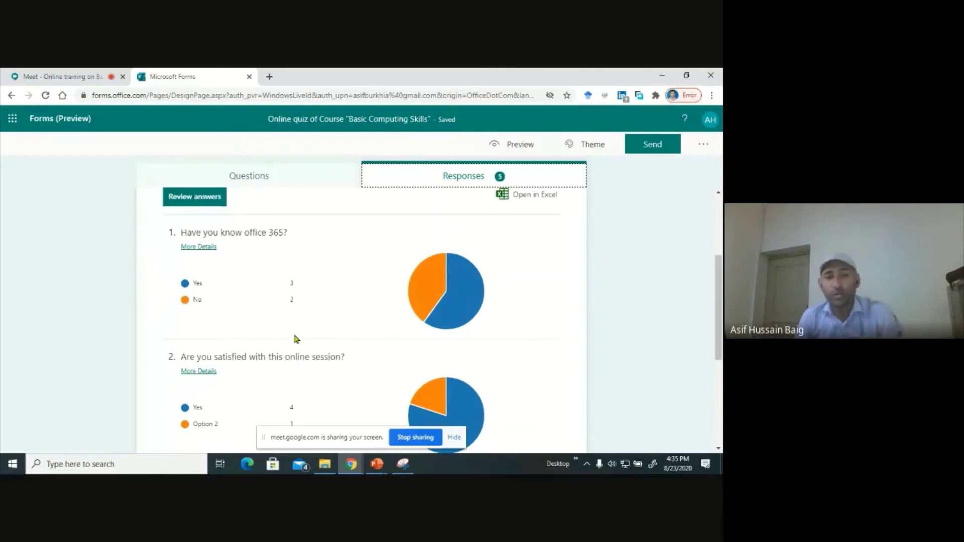
Check the answers to the satisfaction question and view the detailed responses to "Describe office 265?".
scroll(294, 334, "down", 1)
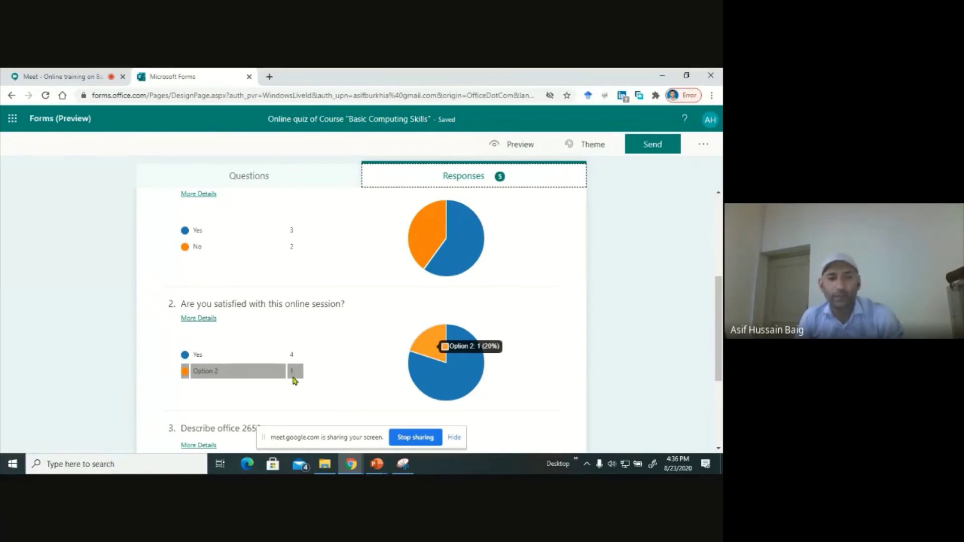
scroll(294, 382, "down", 1)
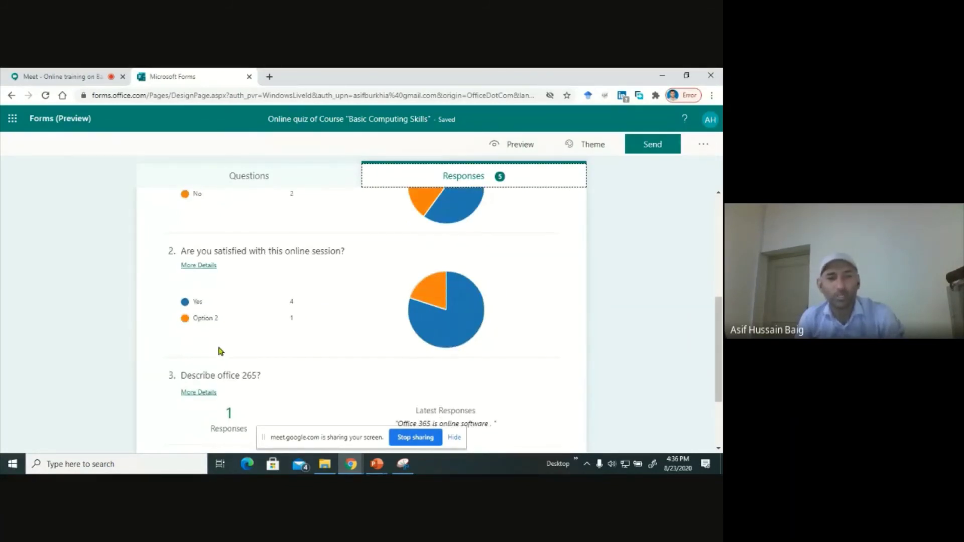
scroll(217, 347, "down", 1)
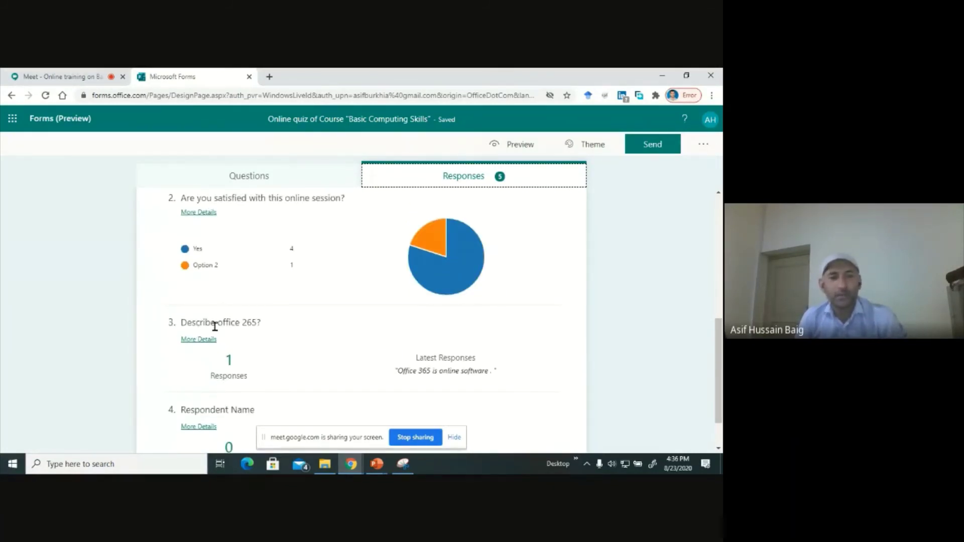
scroll(243, 348, "down", 1)
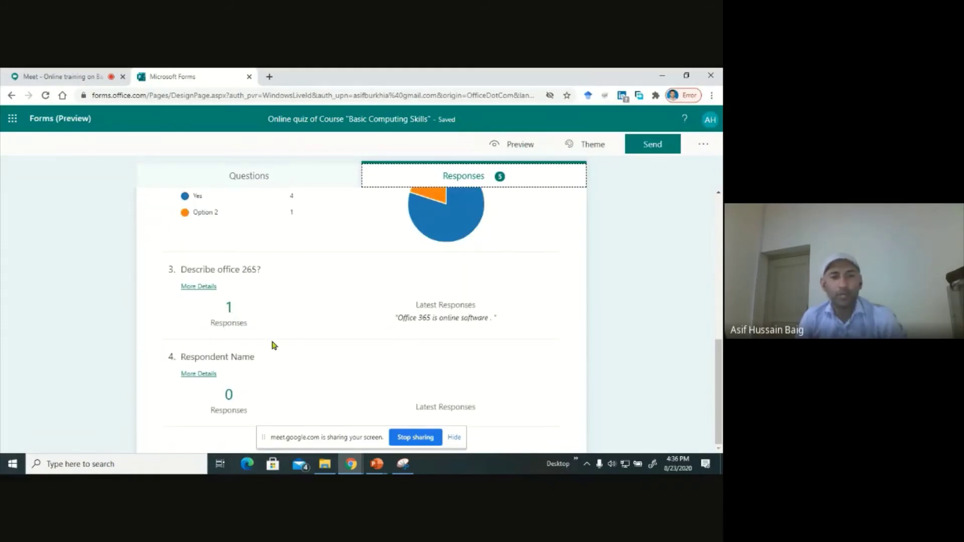
left_click(201, 288)
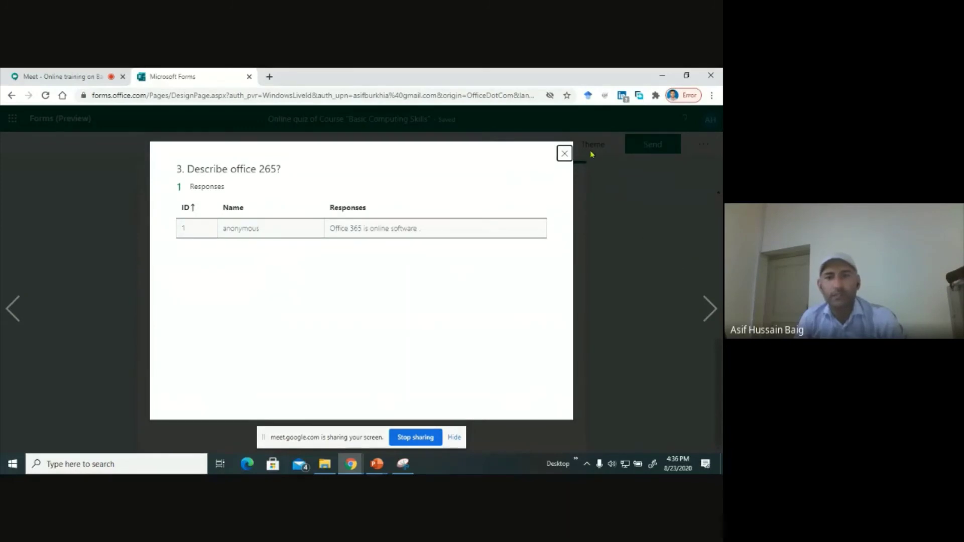
left_click(565, 153)
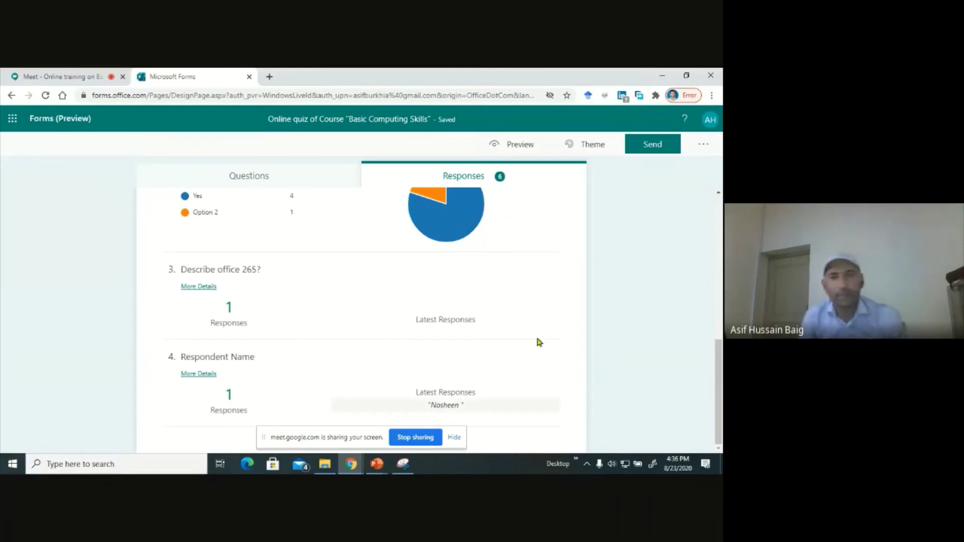
Export the collected quiz responses as an Excel workbook from the response summary.
scroll(494, 226, "up", 1)
scroll(495, 229, "down", 1)
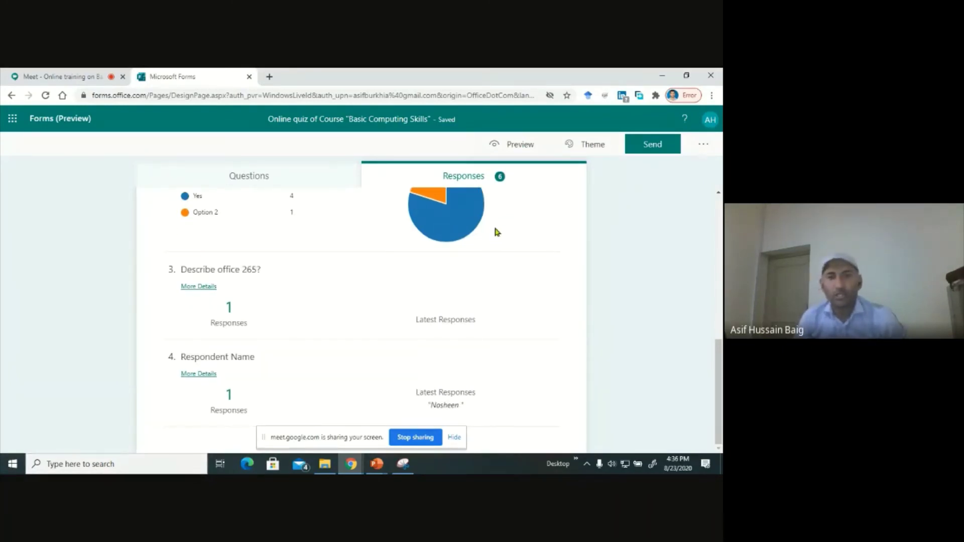
scroll(495, 226, "up", 5)
scroll(498, 228, "down", 1)
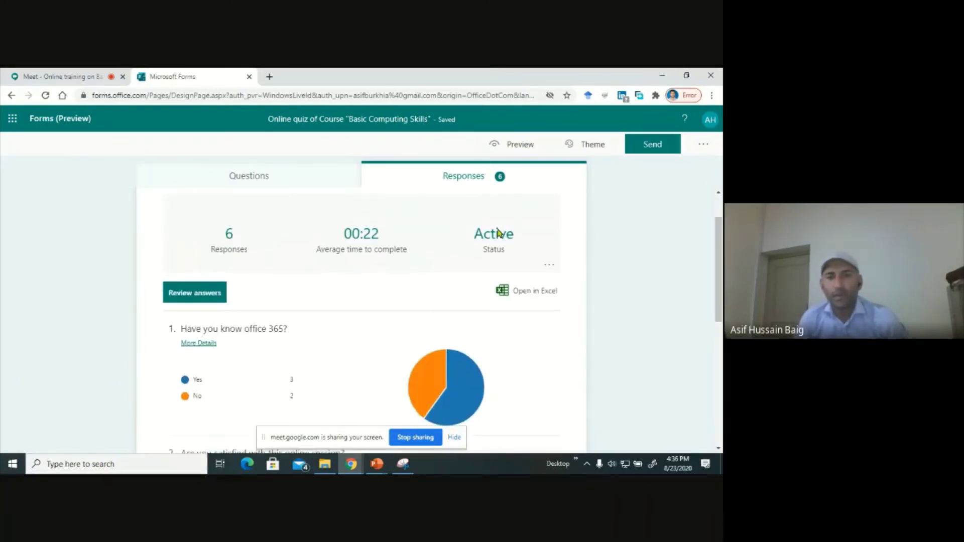
left_click(535, 296)
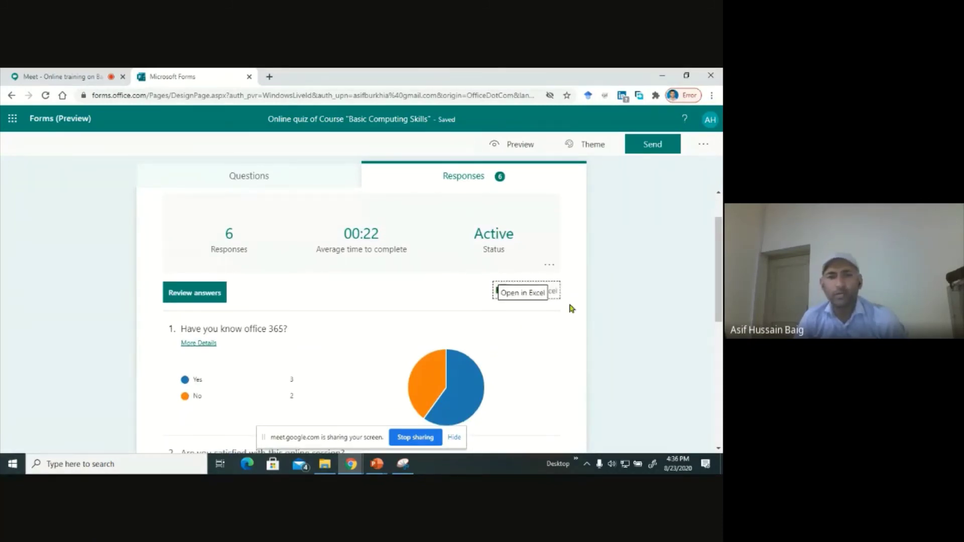
left_click(513, 290)
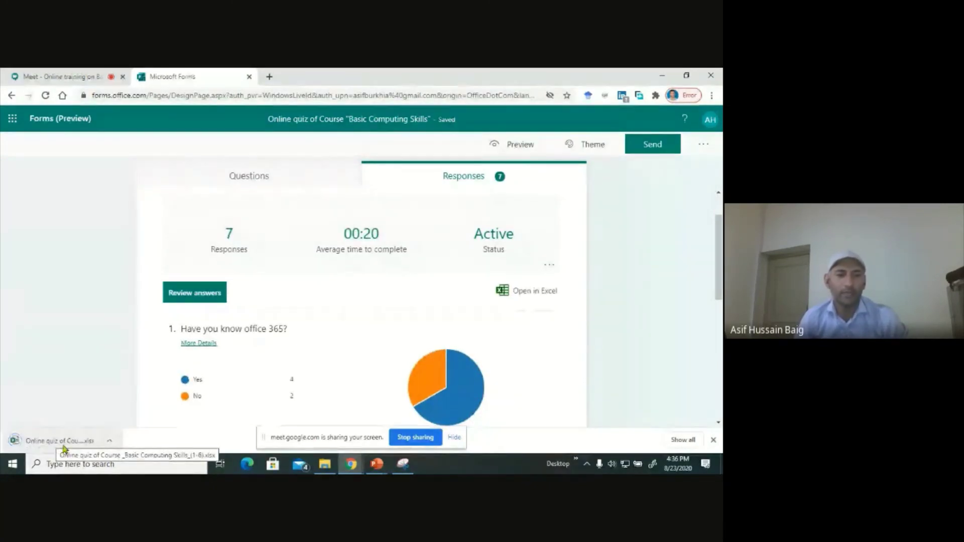
Show the downloaded responses workbook in its folder and open "Online quiz of Course _Basic Computing Skills_(1-6).xlsx" in Excel.
left_click(110, 442)
left_click(119, 402)
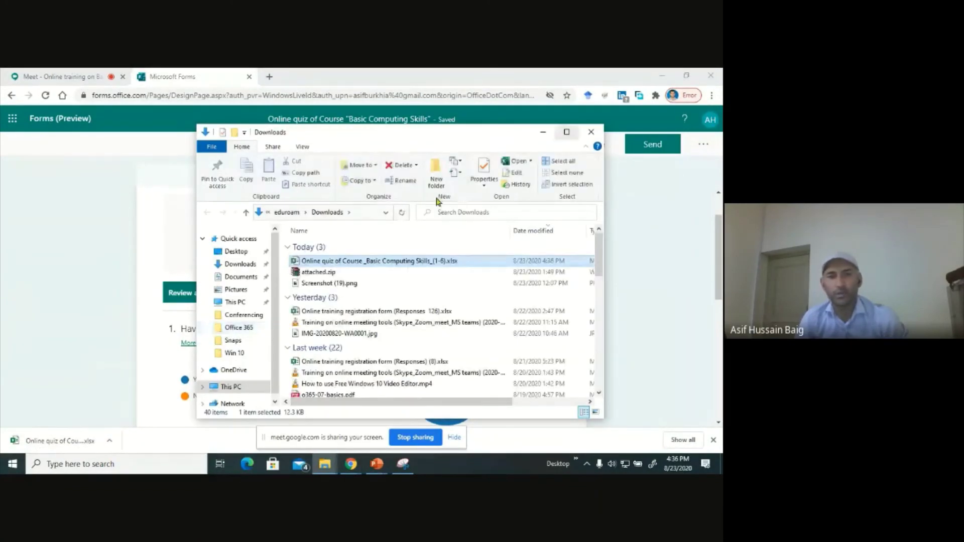
double_click(346, 262)
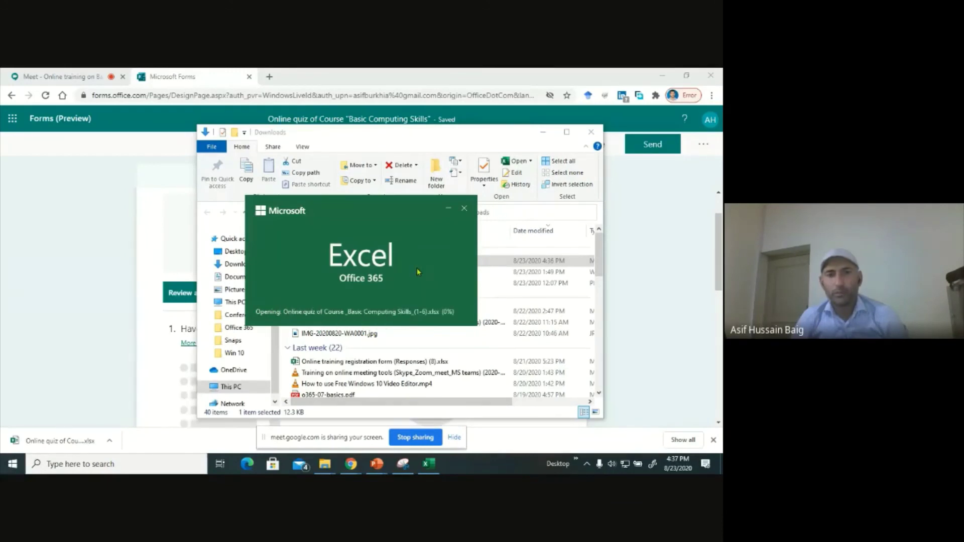
Switch back to the Google Meet call and check the latest chat messages.
left_click(75, 77)
left_click(76, 76)
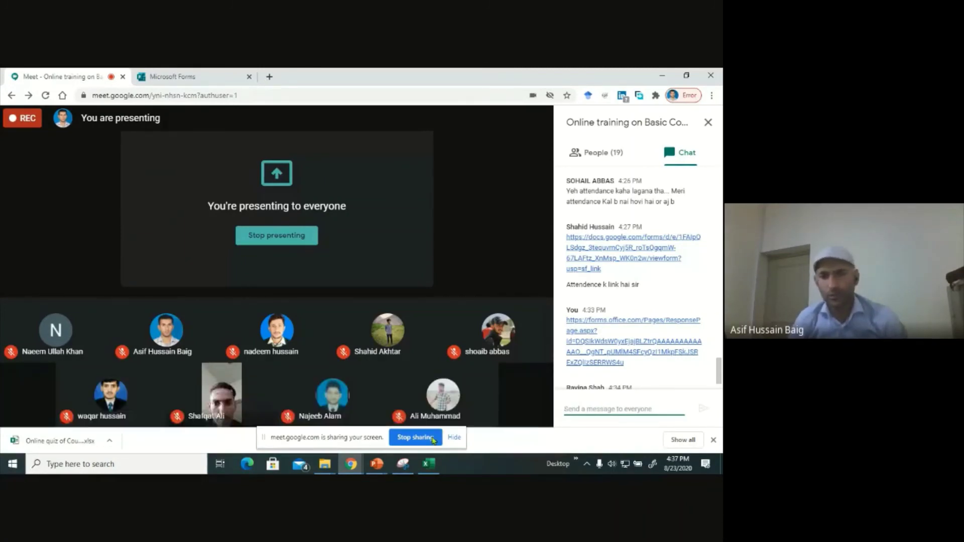
mouse_move(505, 389)
scroll(631, 372, "down", 1)
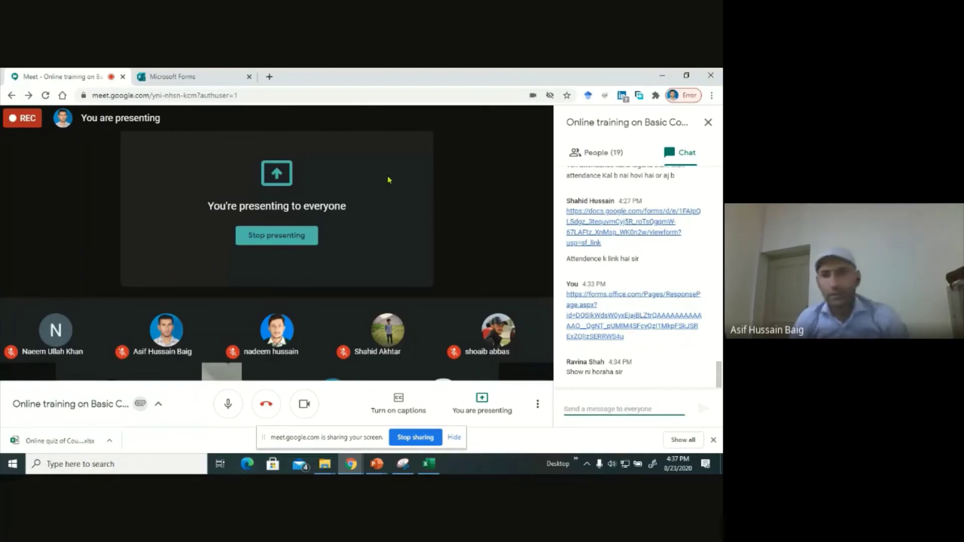
Copy the attendance form link from the earlier chat message and send it to everyone in the Meet chat again.
left_click_drag(616, 253, 566, 210)
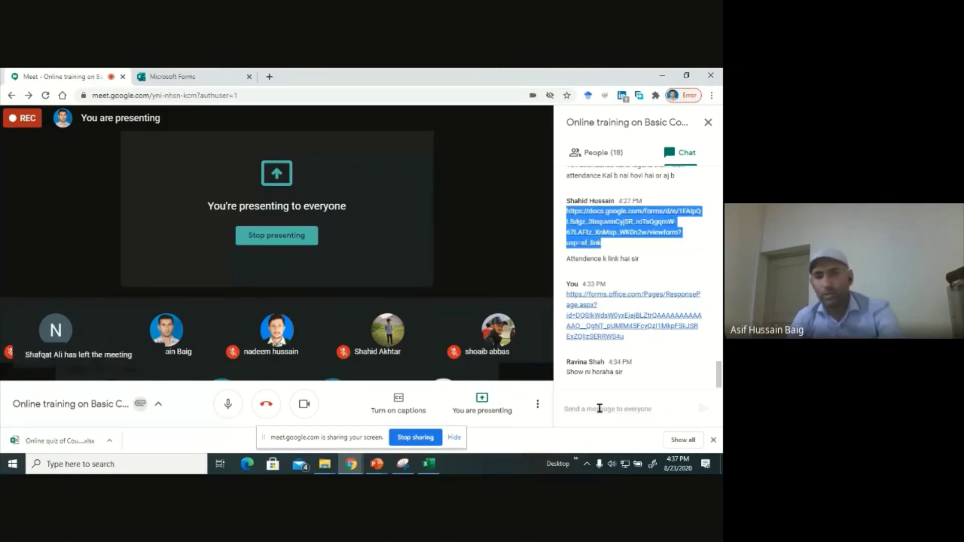
left_click(599, 408)
type("https://docs.google.com/forms/d/e/1FAIpQLSdgz_3tequvmCyj5R_roTsQgqmW-67LAFtz_XnMsp_WK0n2w/viewform?usp=sf_link")
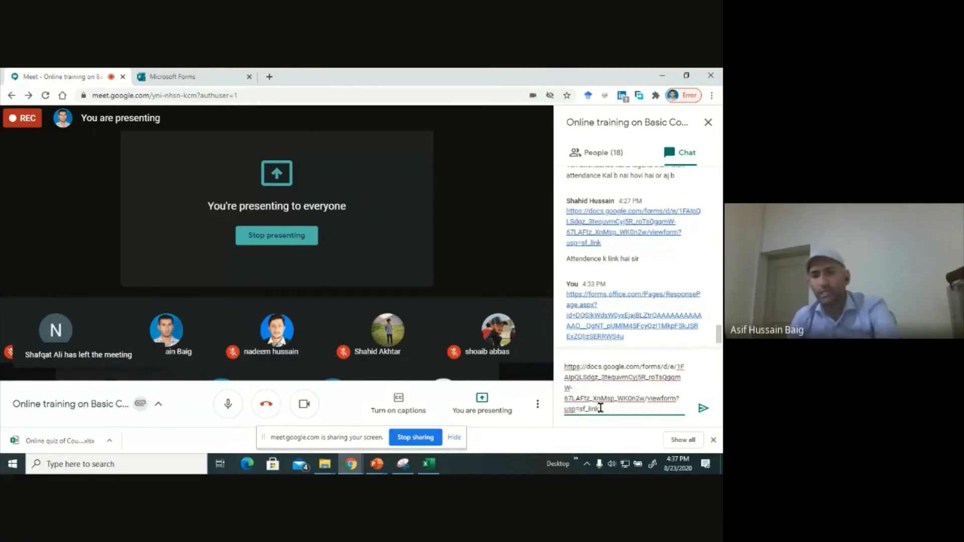
key("Return")
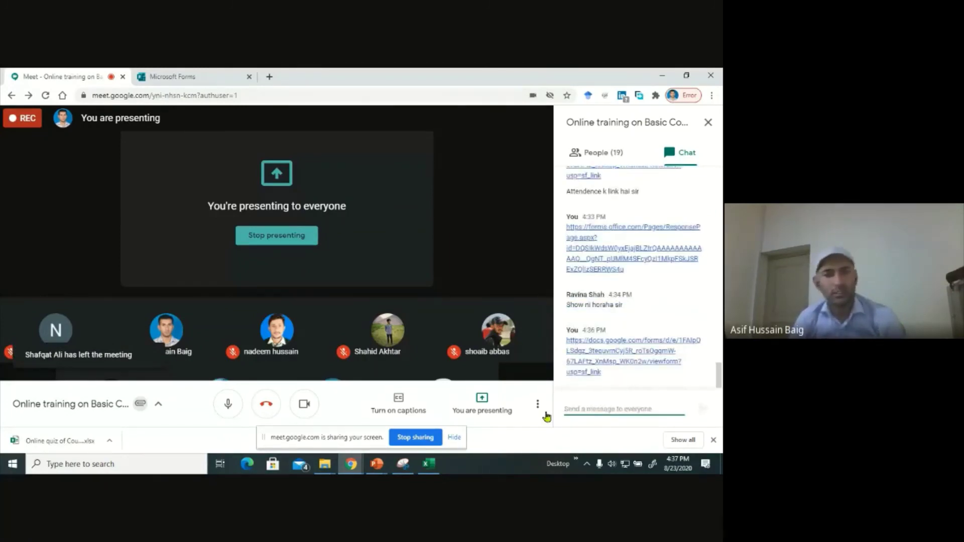
Return to the quiz responses in Microsoft Forms and check the Yes and No shares for "Have you know office 365?".
left_click(168, 78)
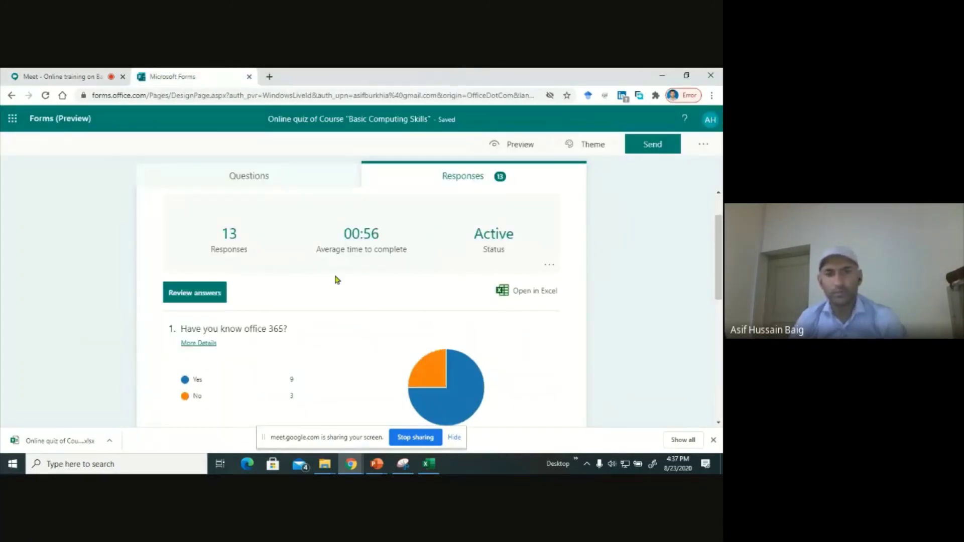
scroll(336, 280, "down", 8)
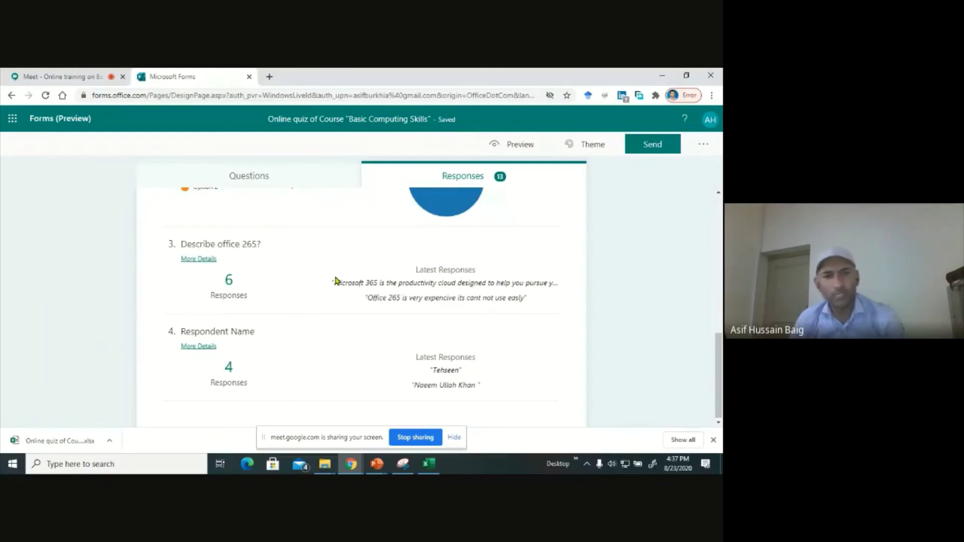
scroll(305, 316, "up", 8)
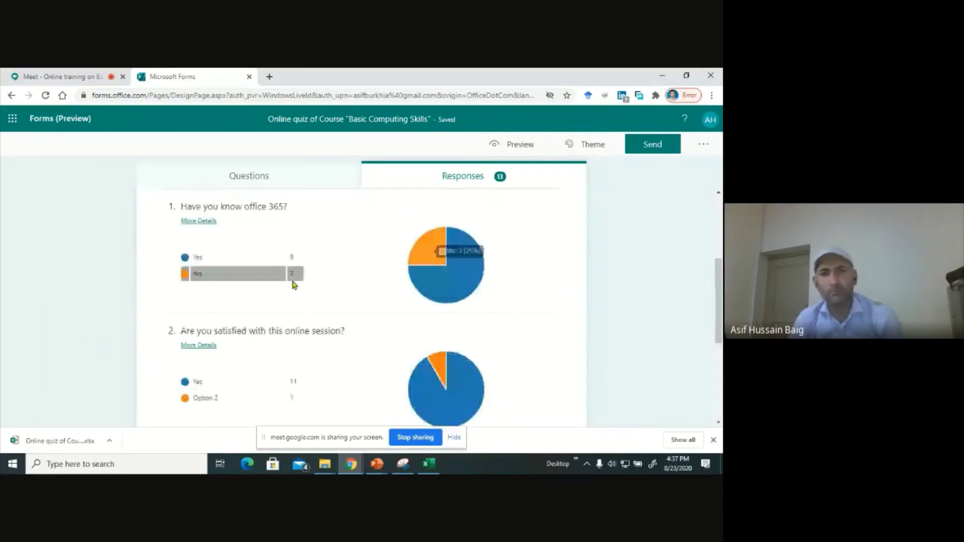
left_click(493, 181)
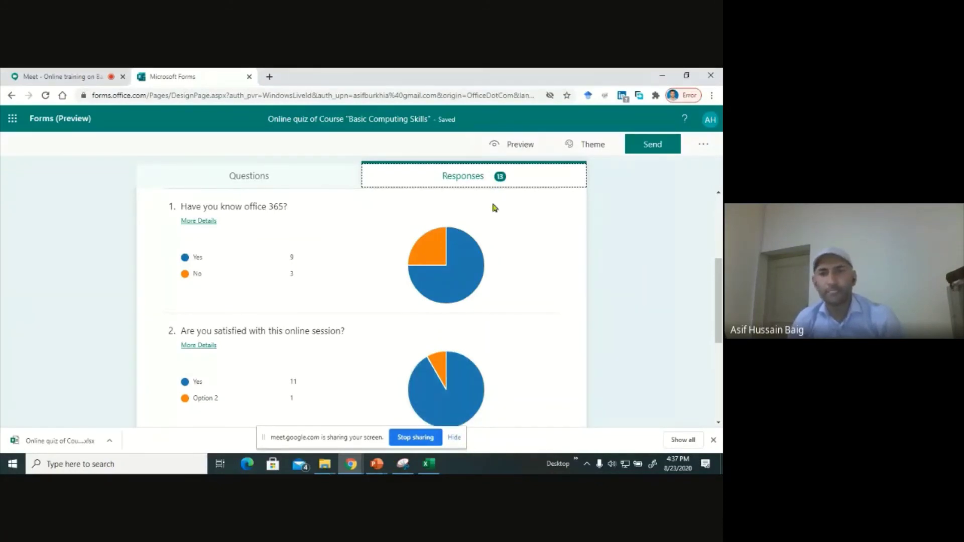
scroll(384, 249, "down", 2)
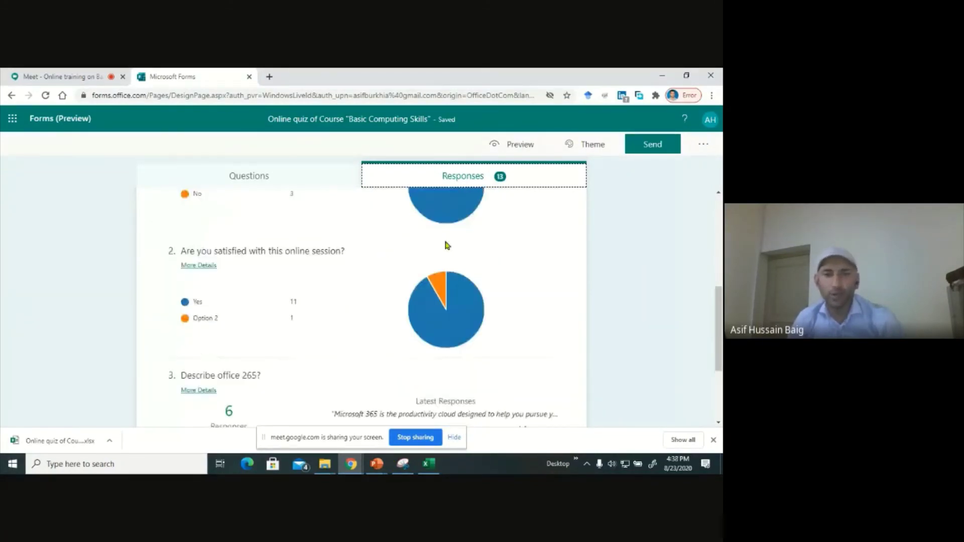
scroll(452, 251, "up", 2)
mouse_move(436, 258)
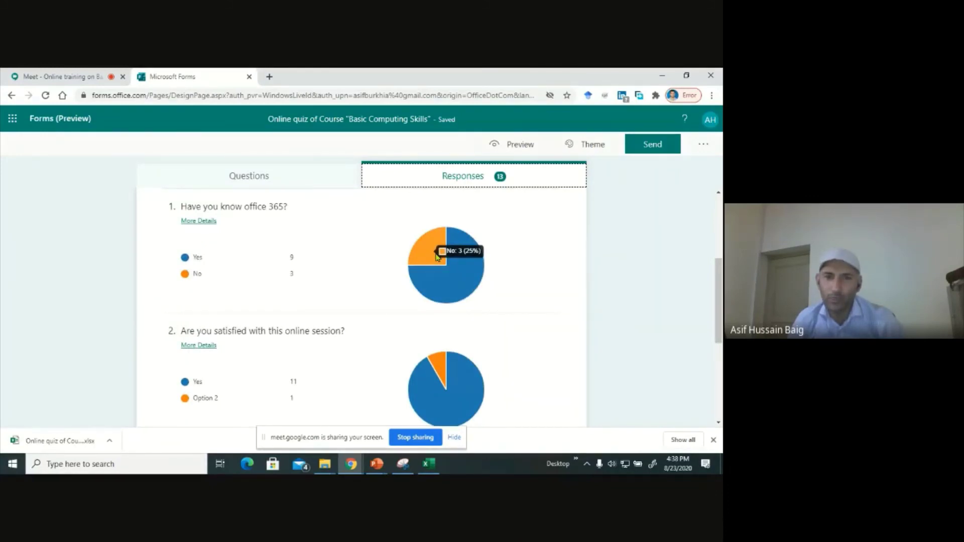
mouse_move(446, 296)
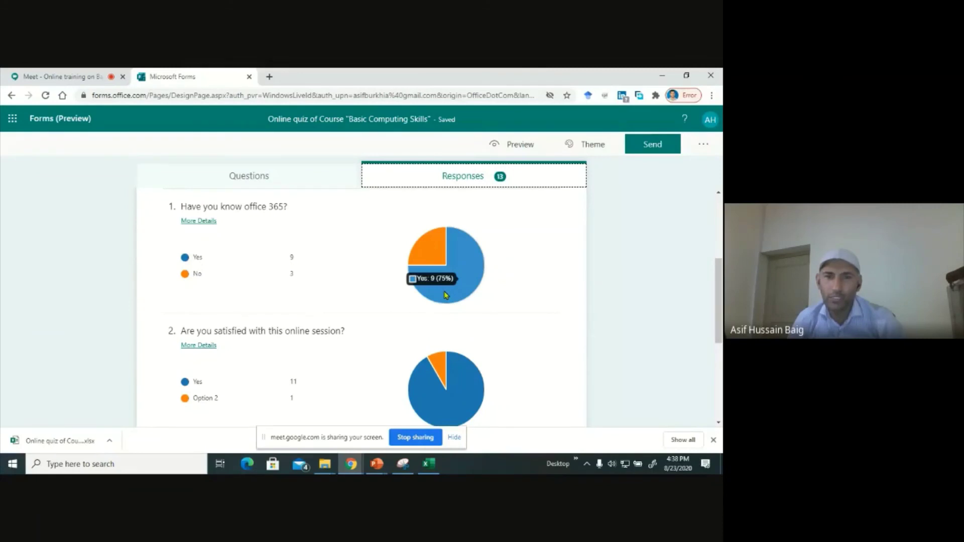
mouse_move(267, 274)
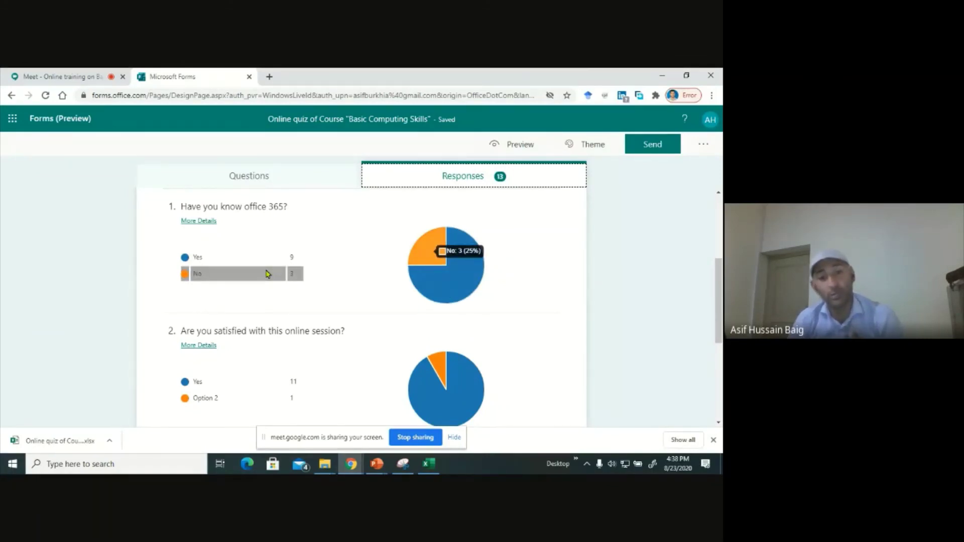
Check the latest text answers to "Describe office 265?" and "Respondent Name", and return to the start of the response summary.
scroll(266, 274, "down", 4)
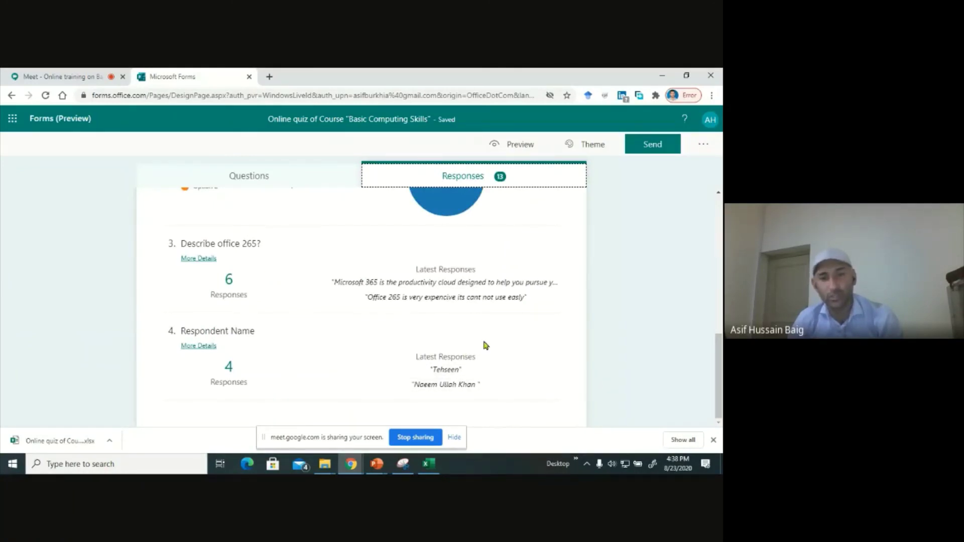
left_click_drag(483, 344, 399, 383)
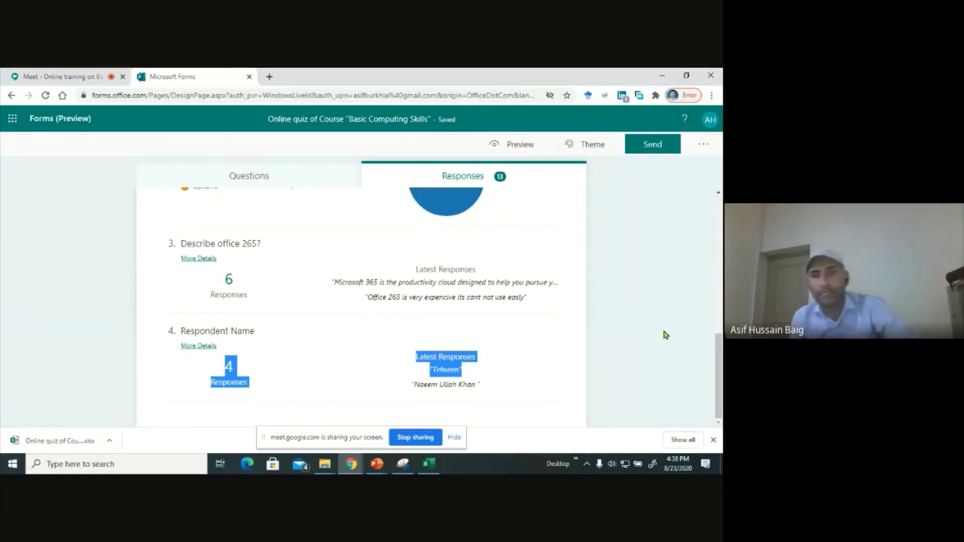
scroll(566, 250, "up", 4)
scroll(567, 249, "up", 2)
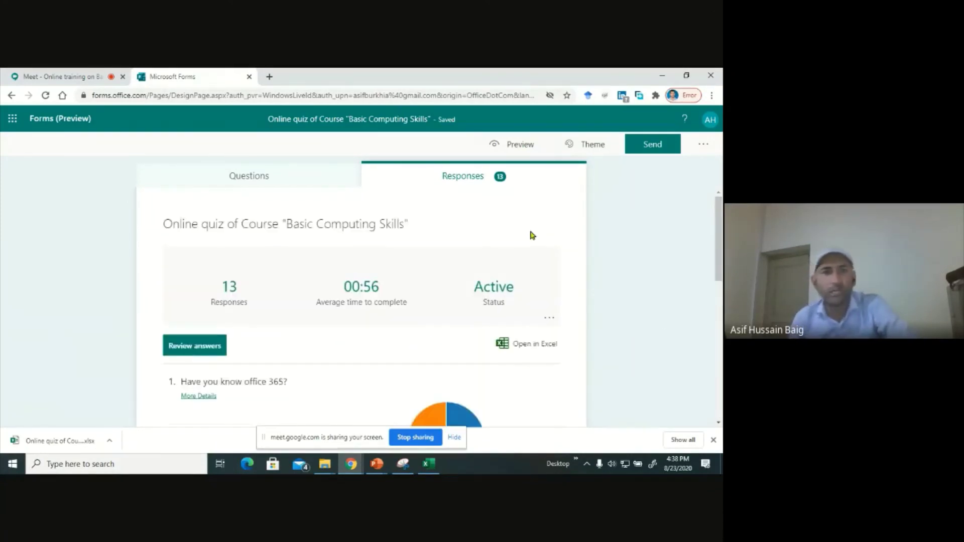
Close the Microsoft Forms page and open the Microsoft Office home page at office.com in a new browser tab.
left_click(248, 77)
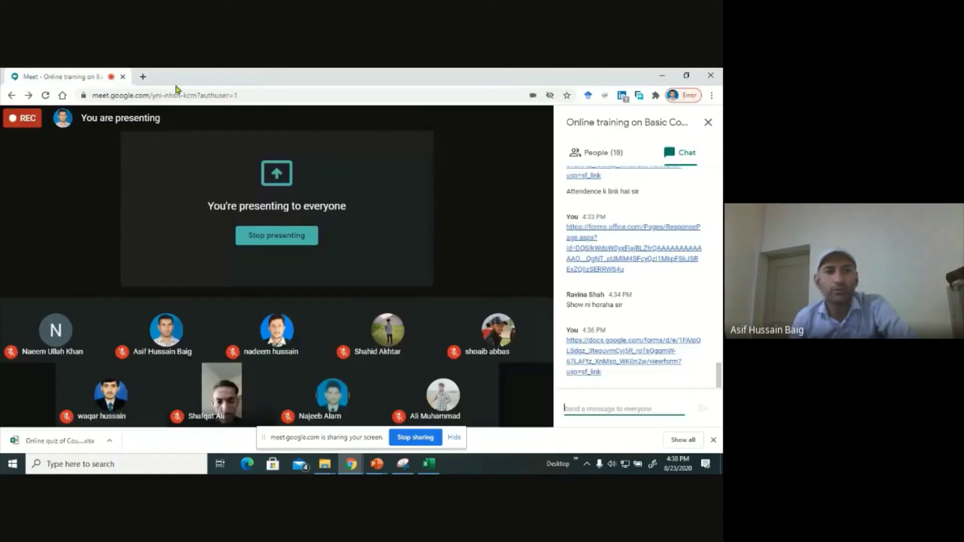
left_click(144, 76)
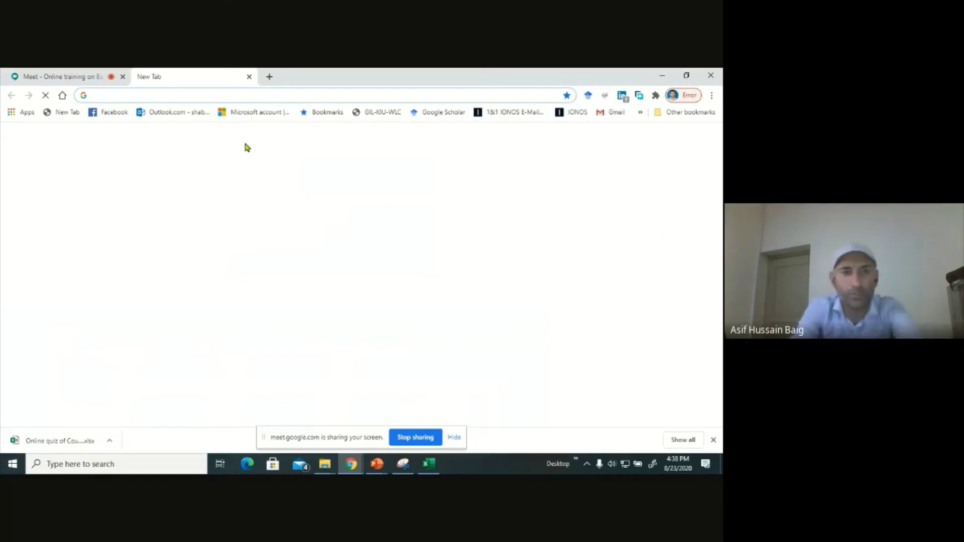
type("of")
key("Return")
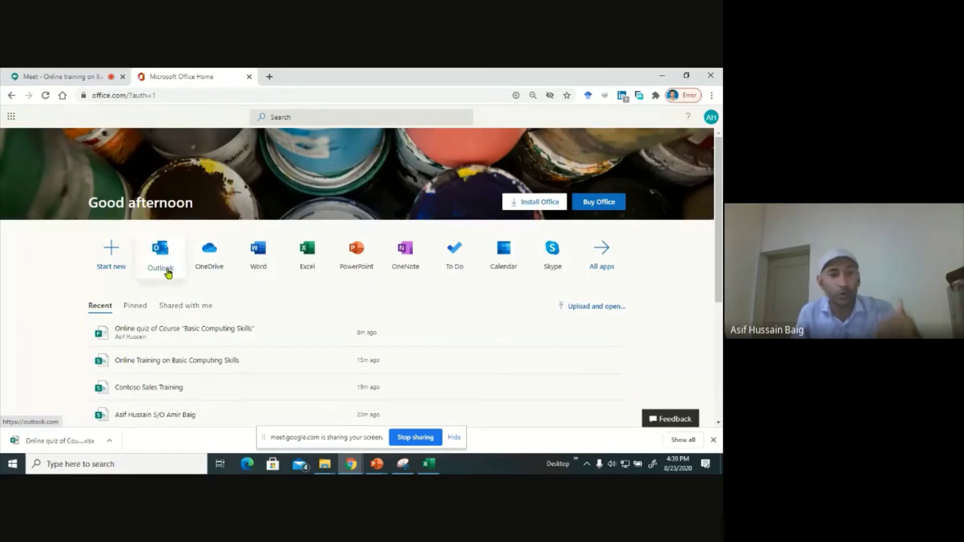
Switch to the Windows Mail app, view its account management options, and dismiss them.
left_click(303, 471)
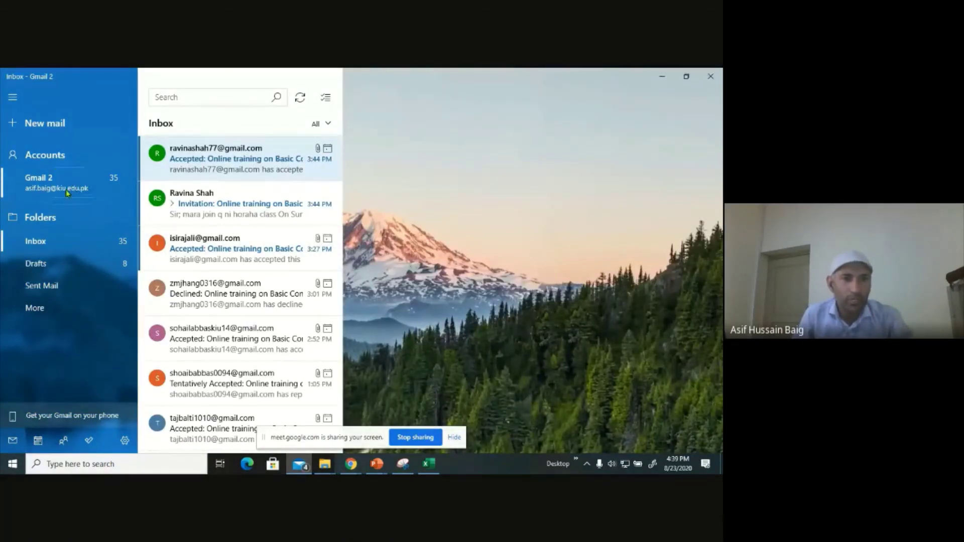
left_click(31, 156)
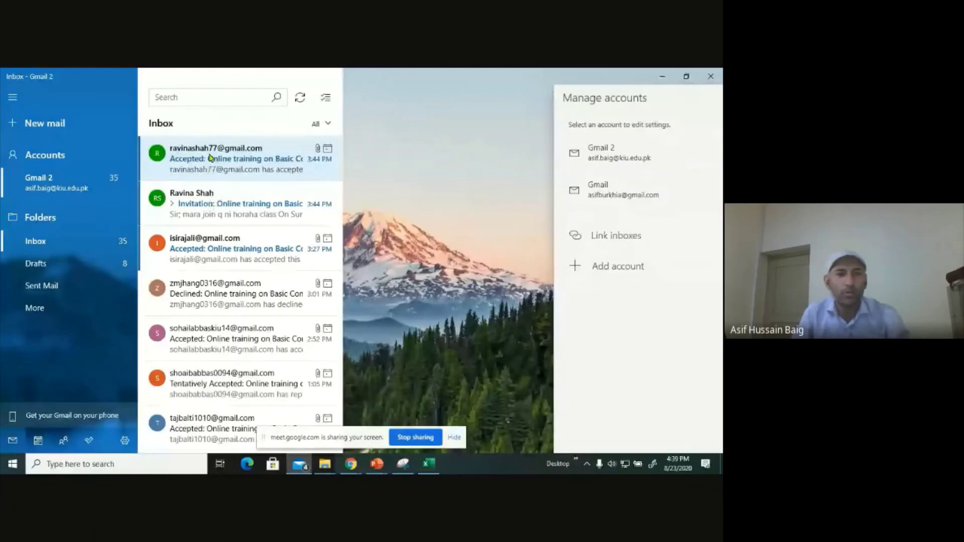
left_click(203, 206)
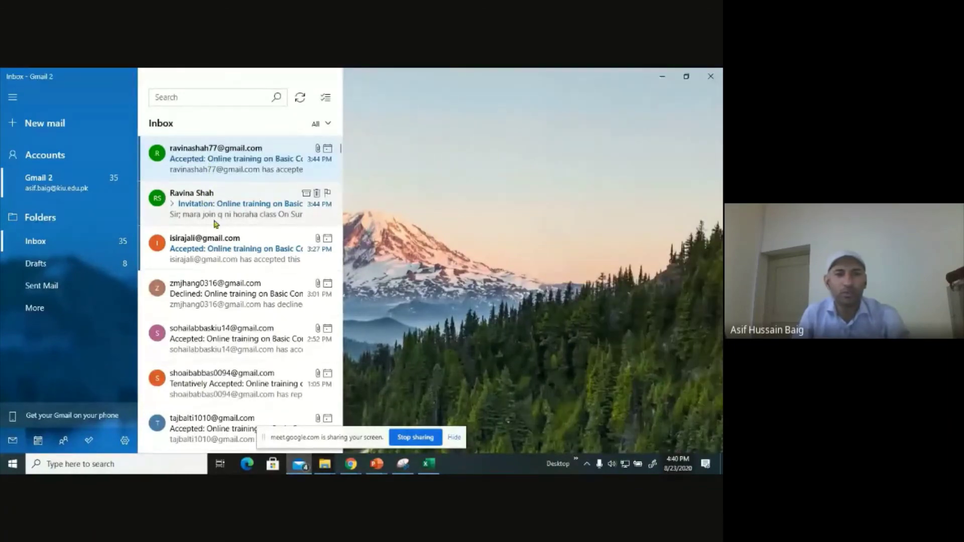
Look through the inbox messages and open an attendee's acceptance of the Basic Computing Skills (Day 2) training invitation.
scroll(211, 237, "down", 2)
scroll(211, 233, "down", 12)
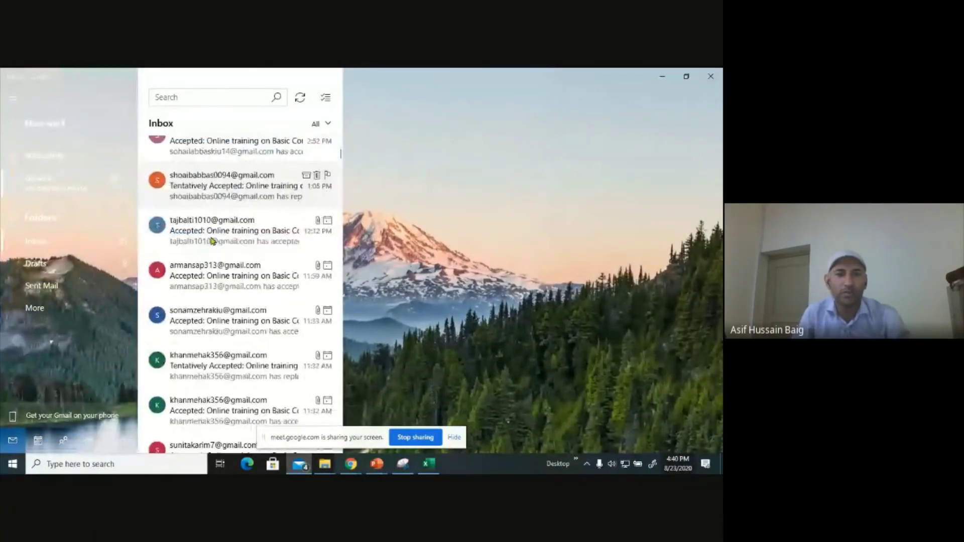
scroll(212, 242, "down", 5)
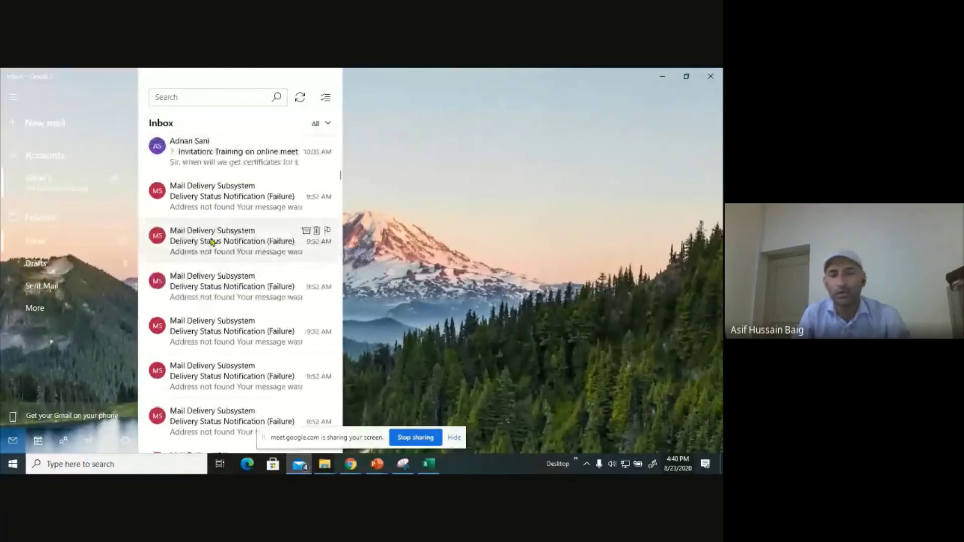
scroll(212, 243, "up", 20)
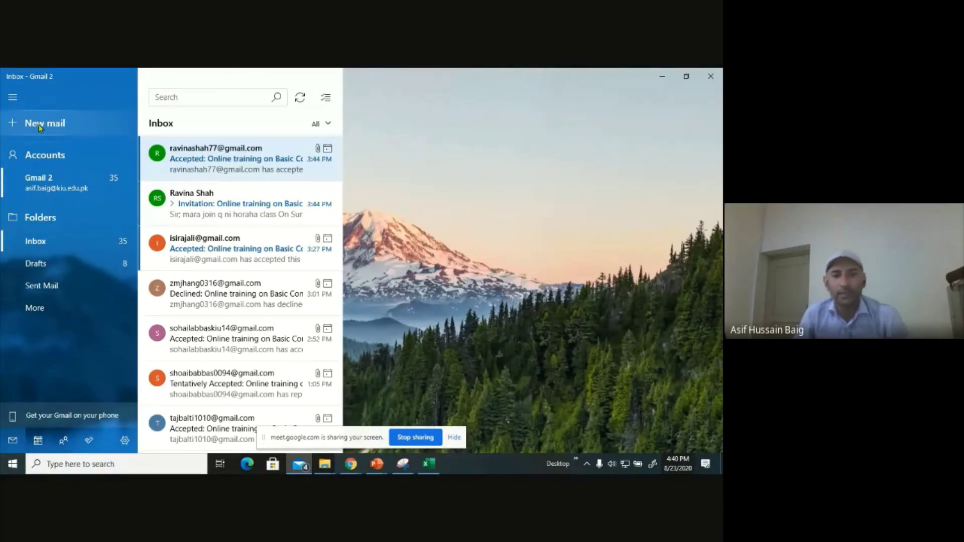
mouse_move(304, 467)
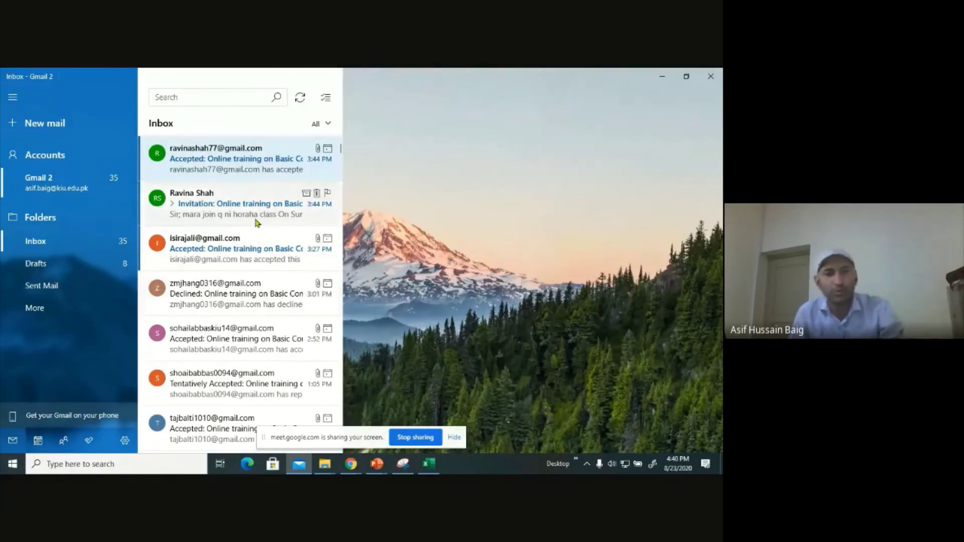
left_click(234, 253)
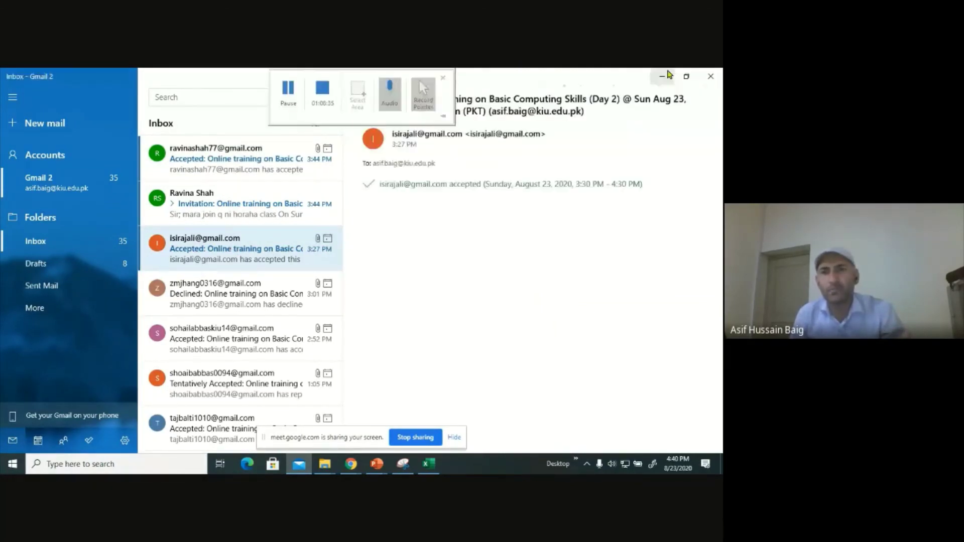
Minimize Mail to return to the Office home page and look through the list of recent documents.
left_click(663, 75)
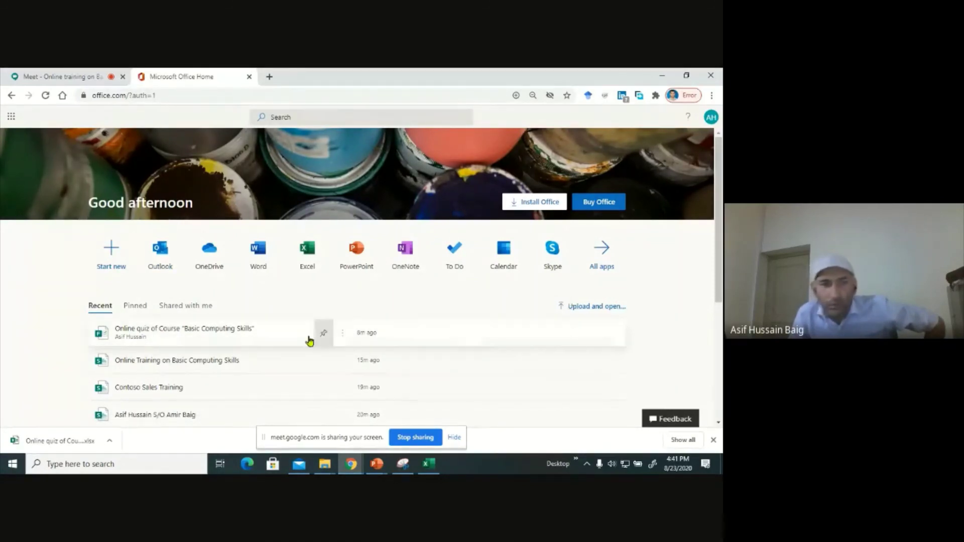
scroll(166, 339, "down", 1)
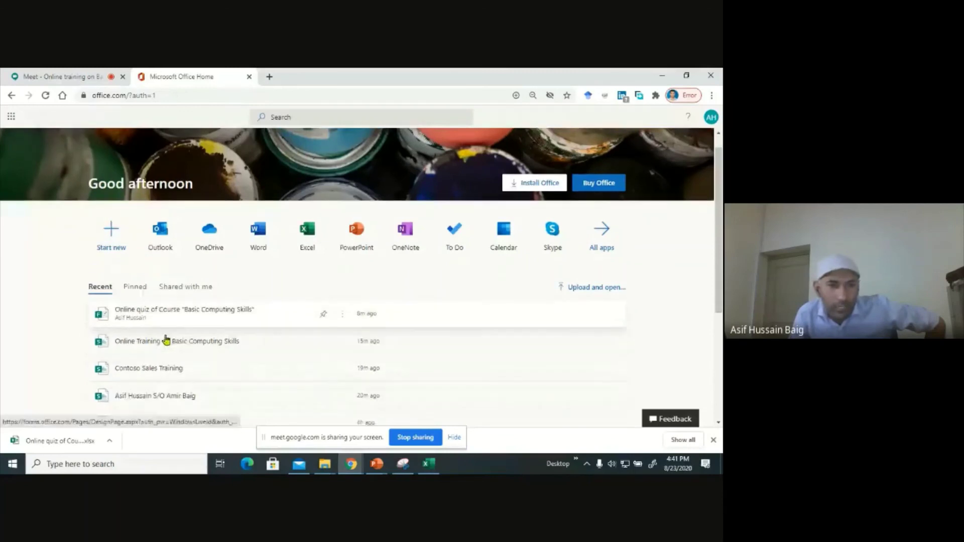
scroll(165, 338, "down", 3)
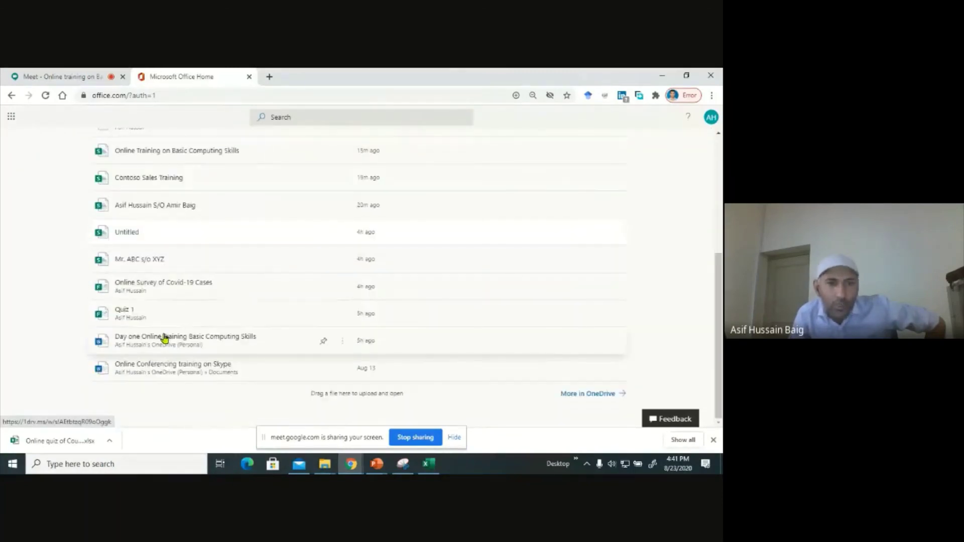
scroll(164, 339, "up", 1)
scroll(216, 308, "up", 3)
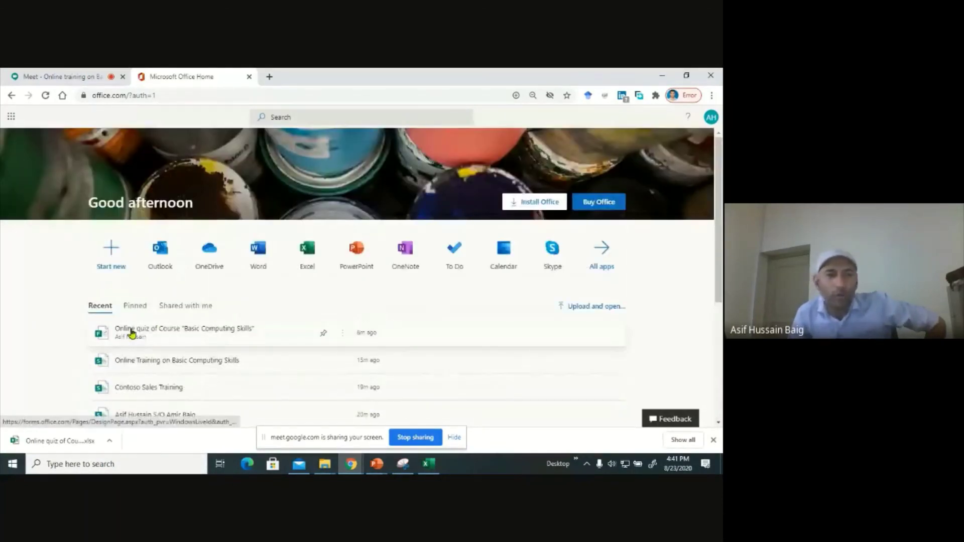
Upload Online training on Basic Computing Skills (Day 2).pptx from the IPD shortcut's Basic Computing Skills > Office 365 folder on the Desktop.
left_click(595, 308)
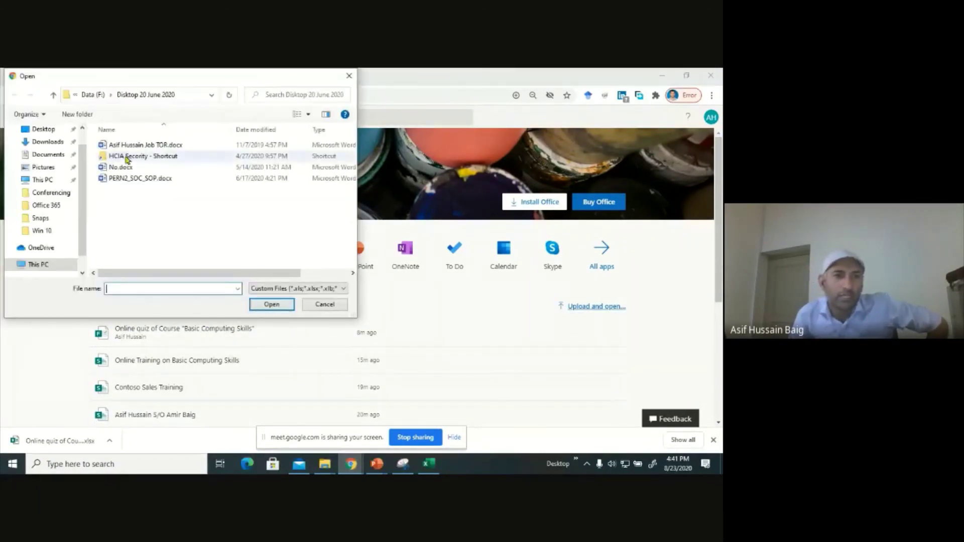
left_click(97, 102)
left_click(93, 103)
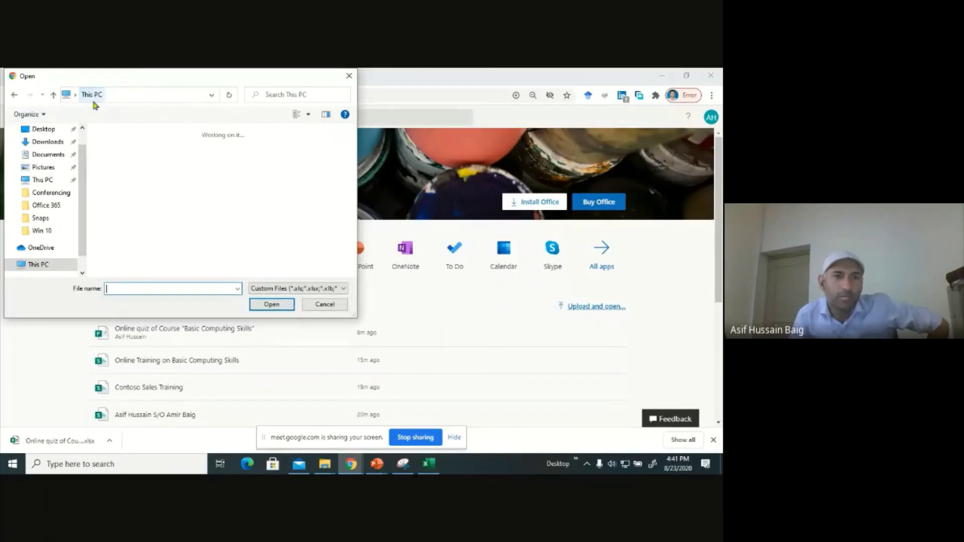
left_click(43, 129)
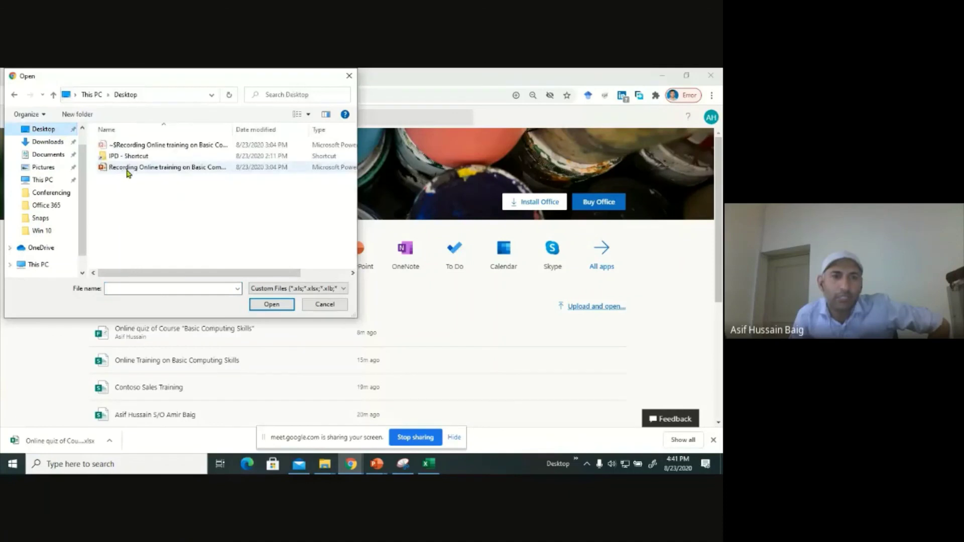
double_click(120, 157)
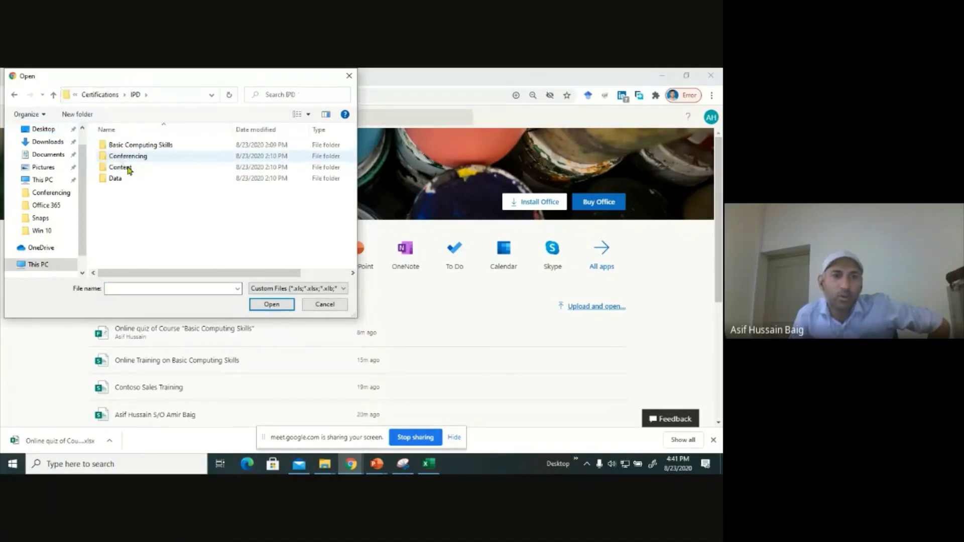
double_click(127, 145)
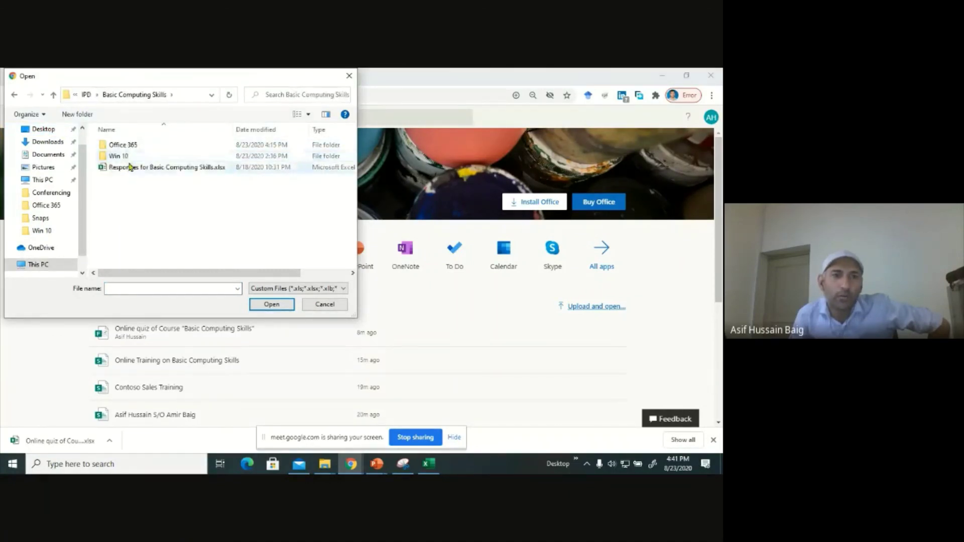
left_click(134, 146)
key("Return")
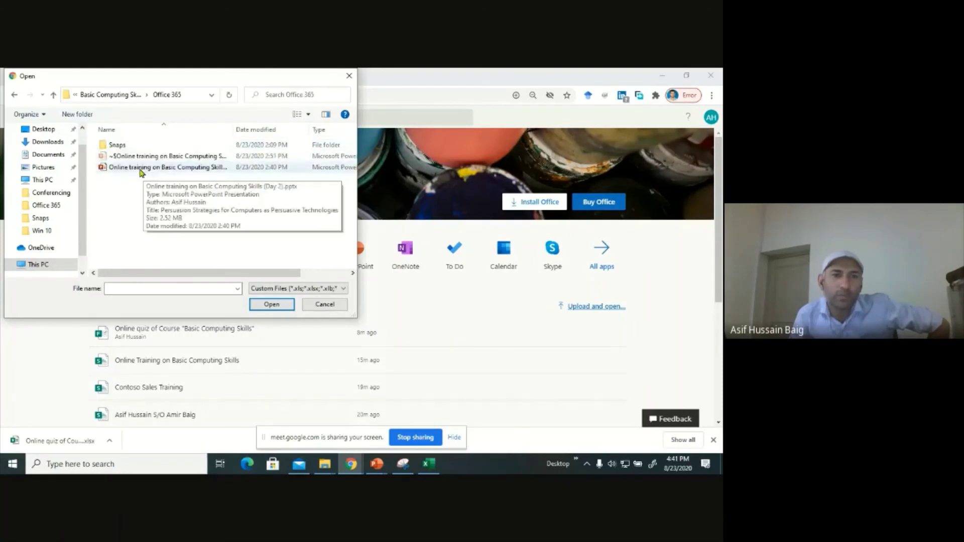
left_click(136, 167)
left_click(271, 304)
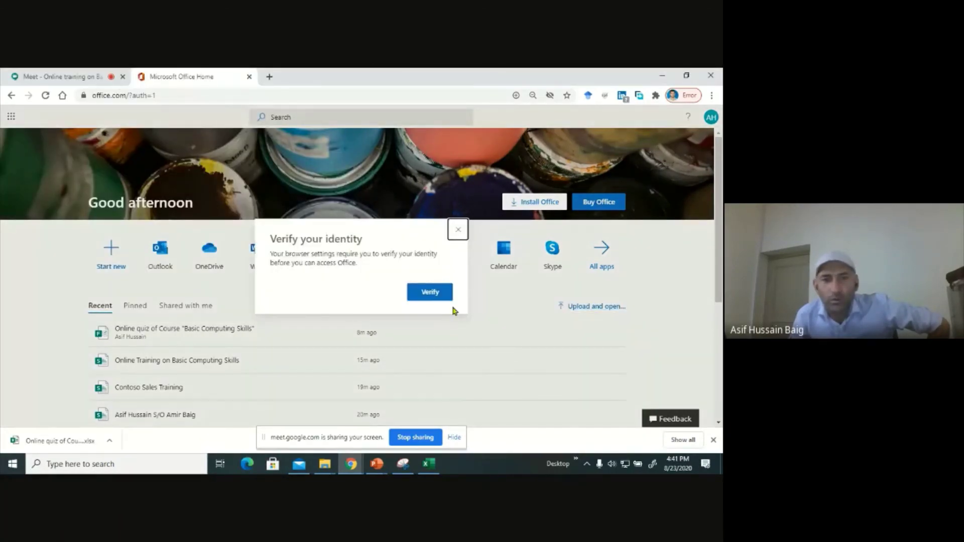
Verify the account identity by signing in with the prefilled Microsoft account password, hiding the screen-sharing notice.
left_click(430, 292)
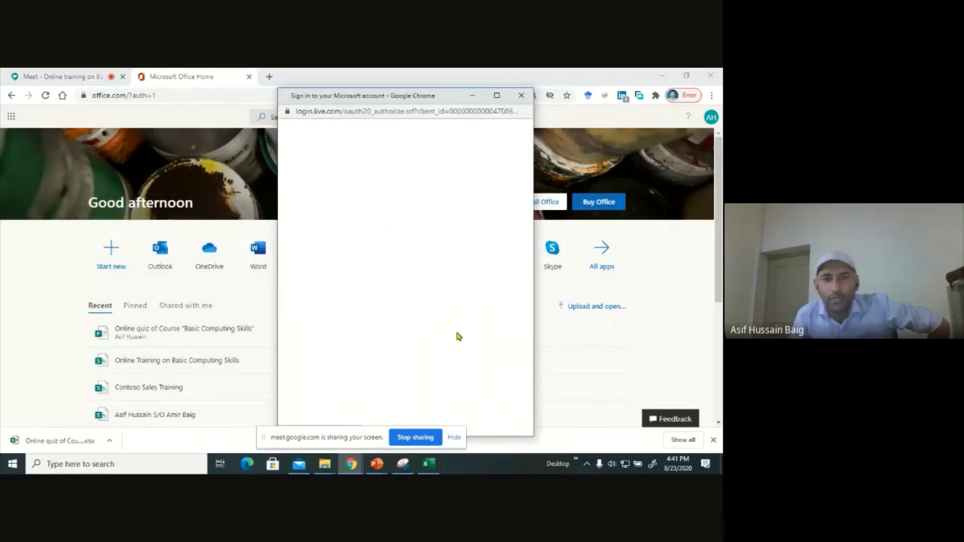
left_click(454, 438)
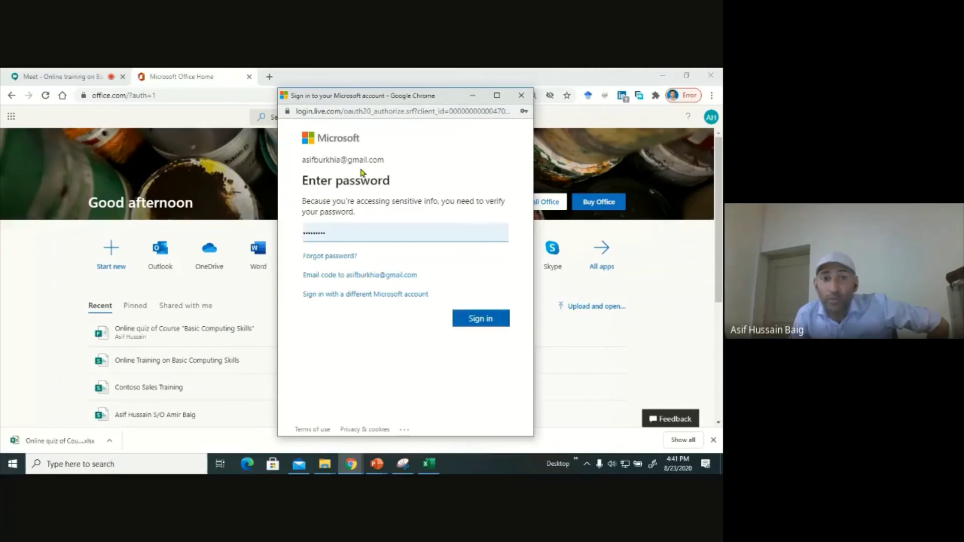
left_click(481, 319)
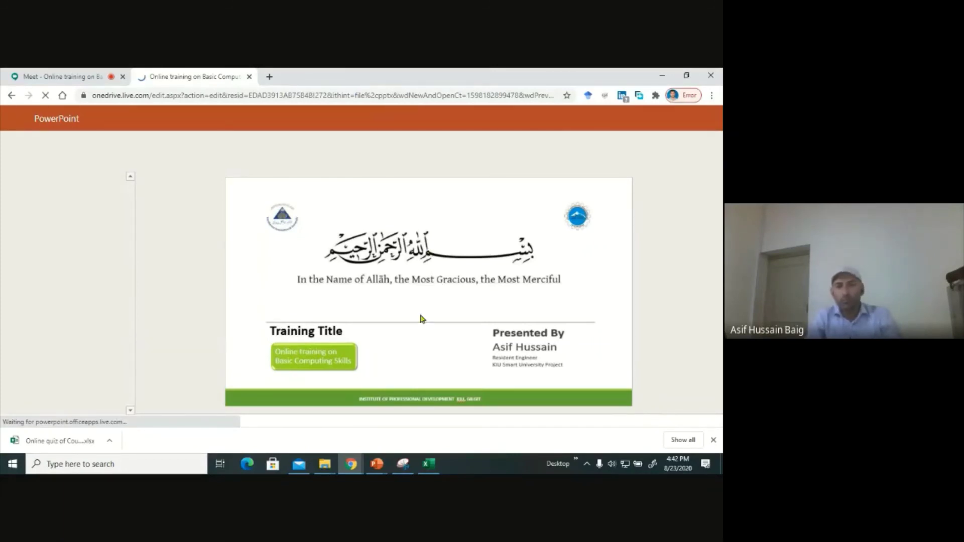
Close the uploaded presentation and reopen the Office home page at office.com in a new browser tab.
left_click(249, 77)
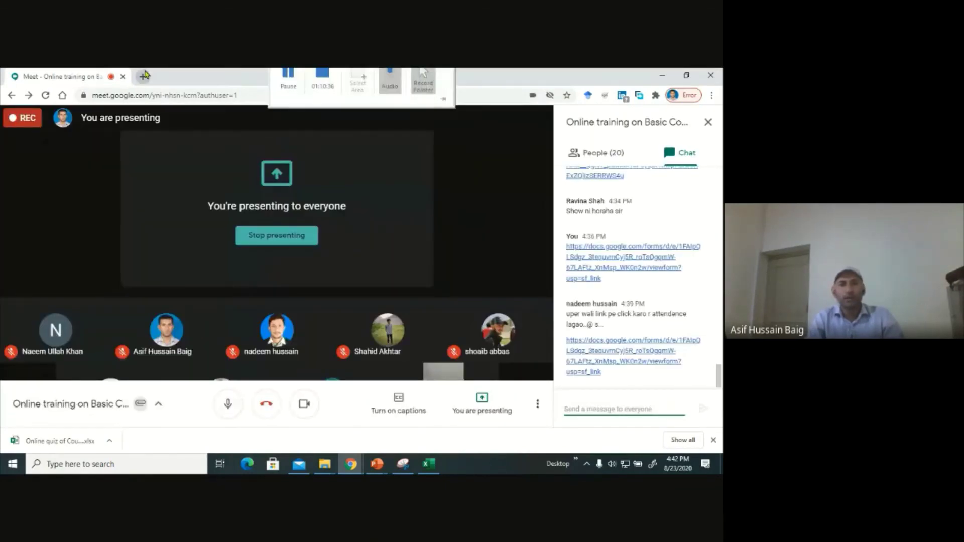
left_click(144, 76)
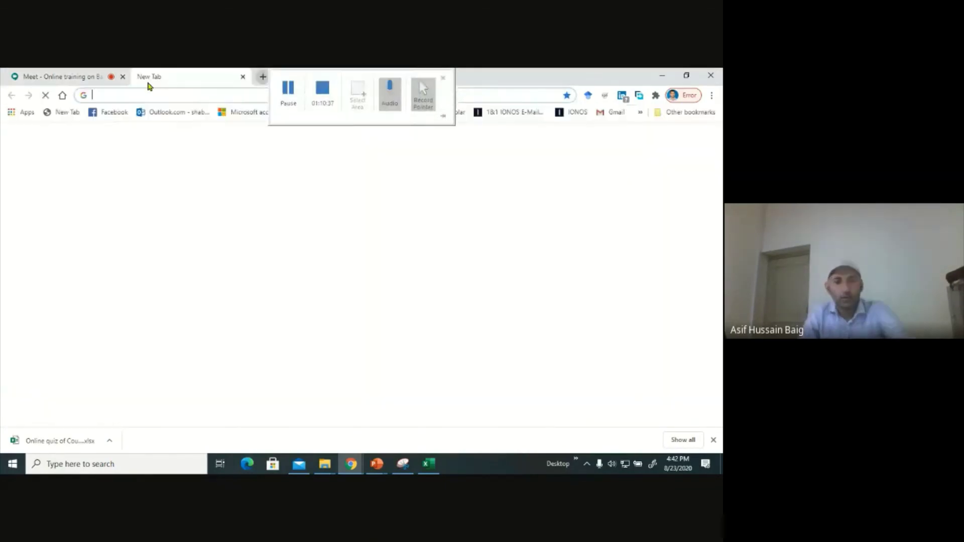
type("office.com")
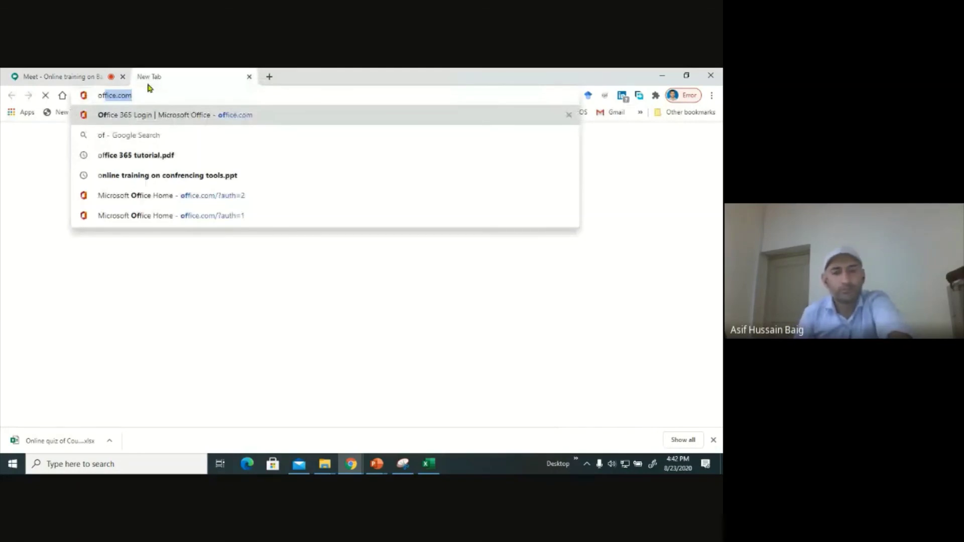
key("Return")
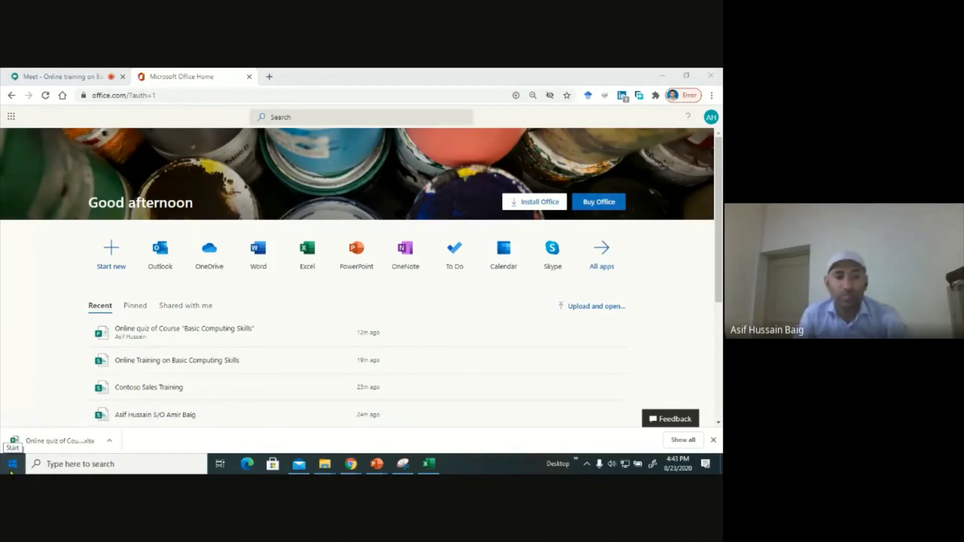
Look through the Office apps grouped among the Windows Start tiles, including PowerPoint, and return to the Office home page.
left_click(12, 464)
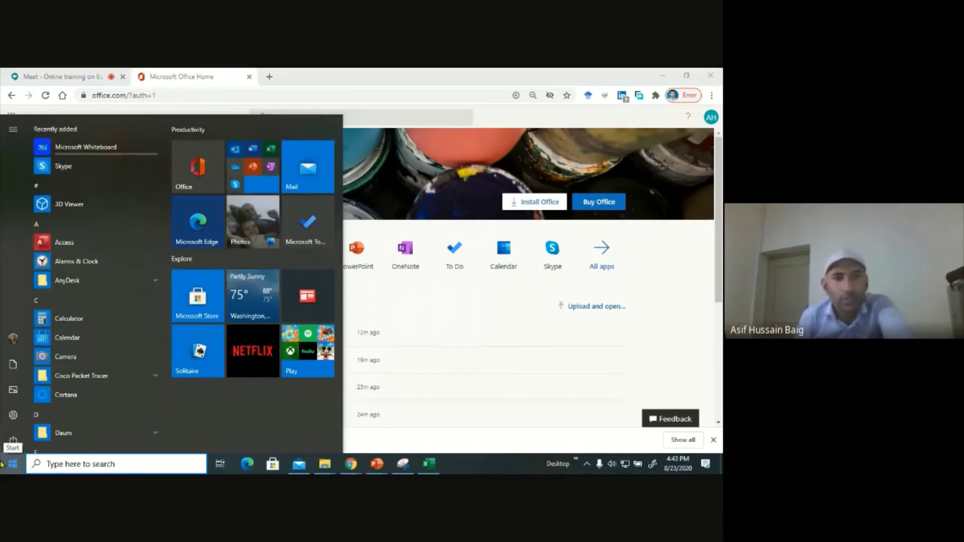
left_click(237, 154)
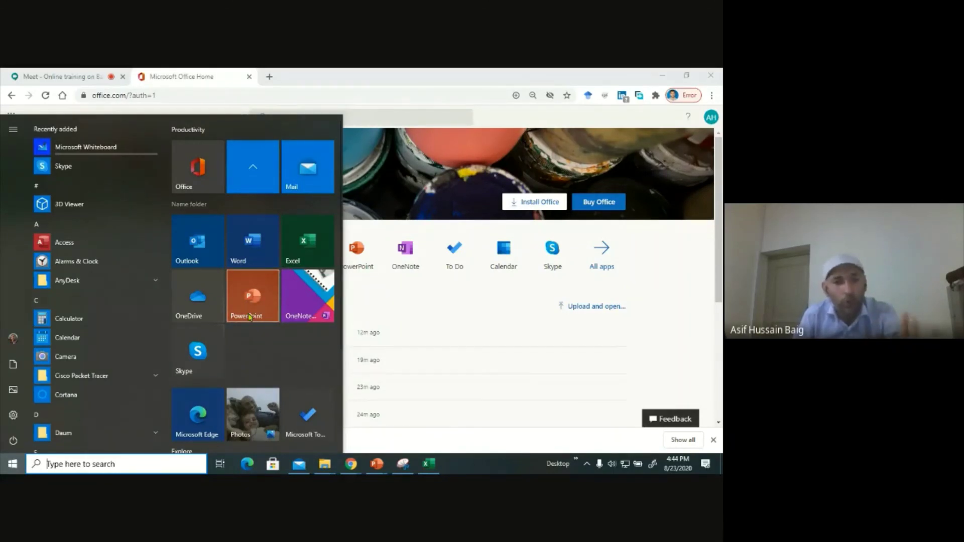
left_click(250, 317)
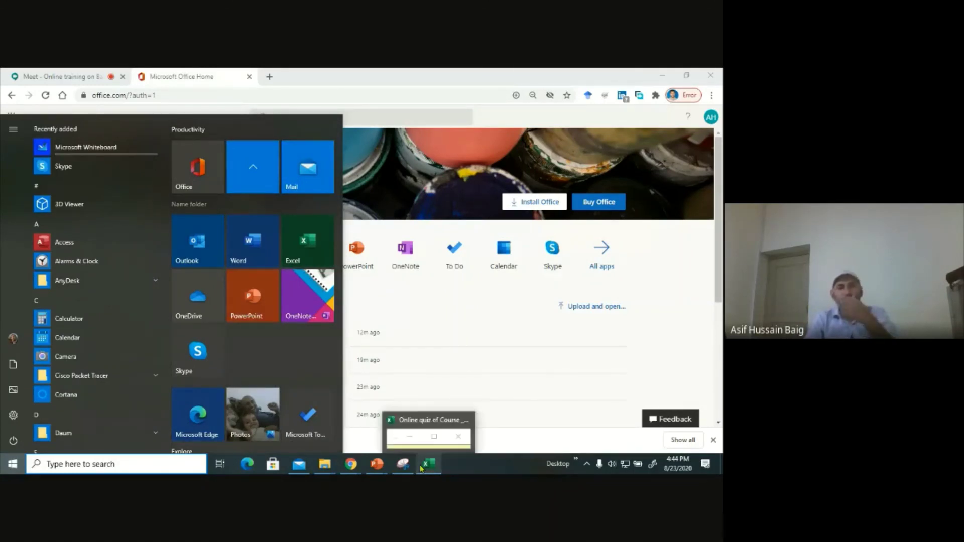
mouse_move(415, 466)
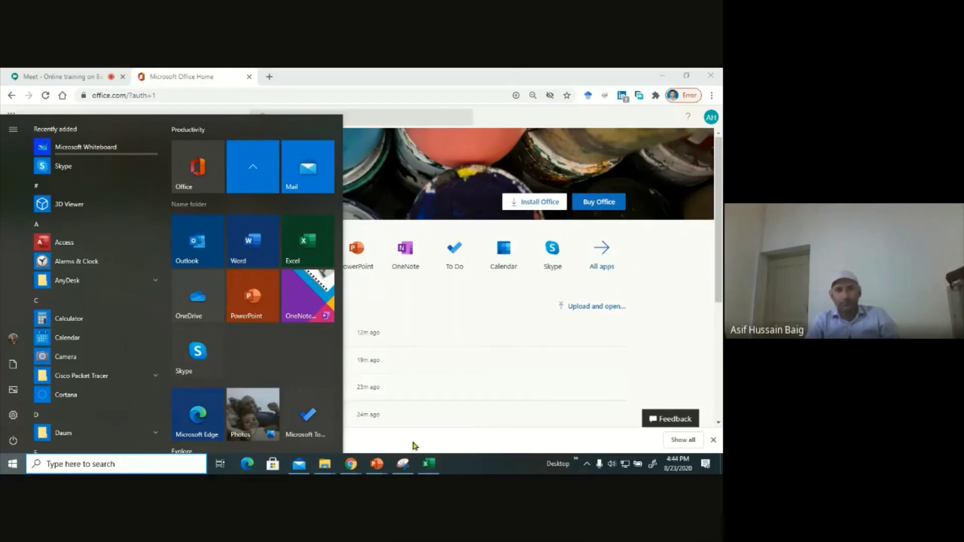
left_click(526, 121)
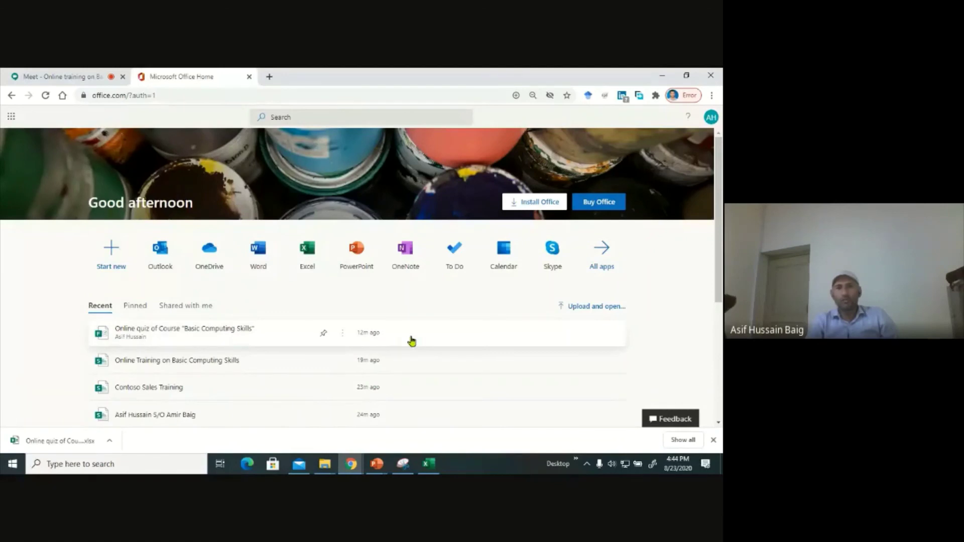
Switch to the Day 2 training presentation in PowerPoint and collapse its notes area to enlarge the Office 365 Content slide.
left_click(662, 75)
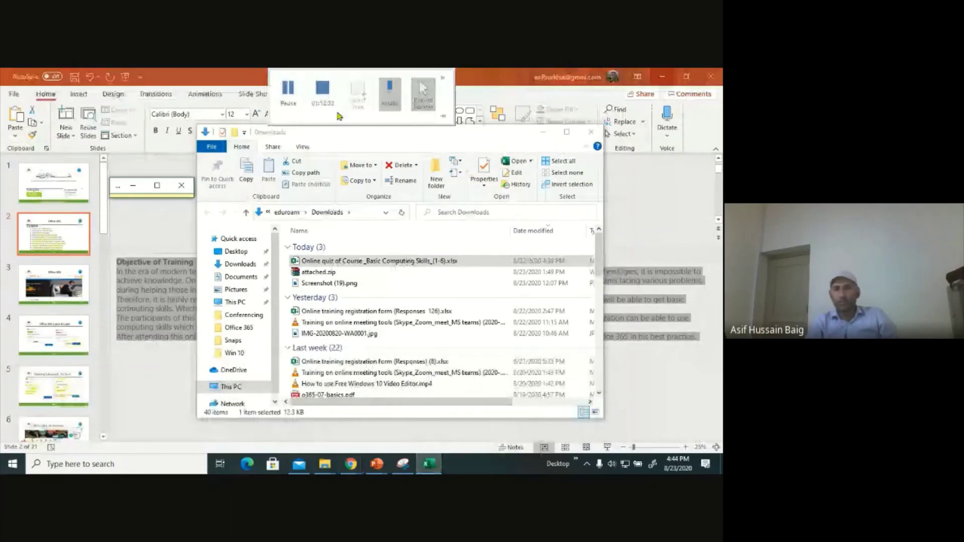
left_click(567, 133)
left_click(662, 73)
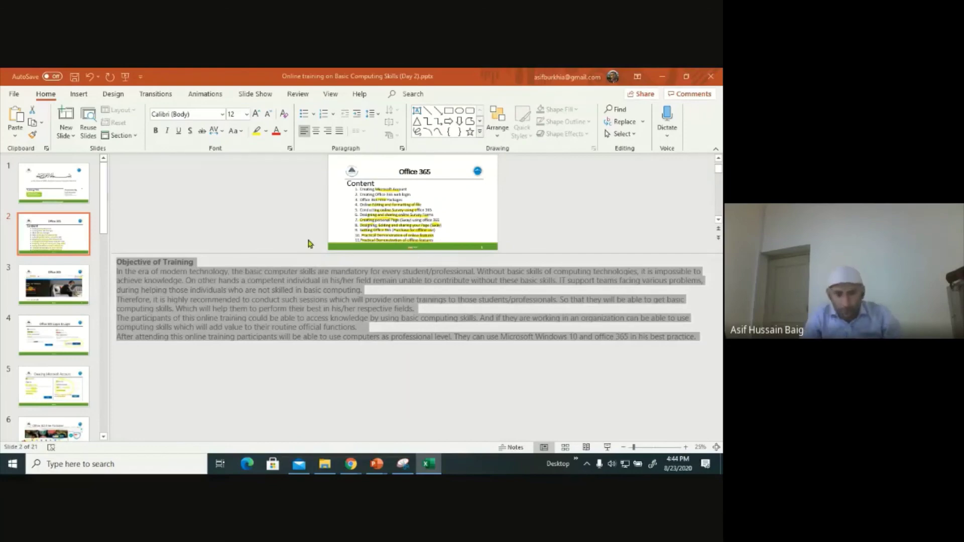
left_click(296, 280)
left_click_drag(295, 280, 275, 443)
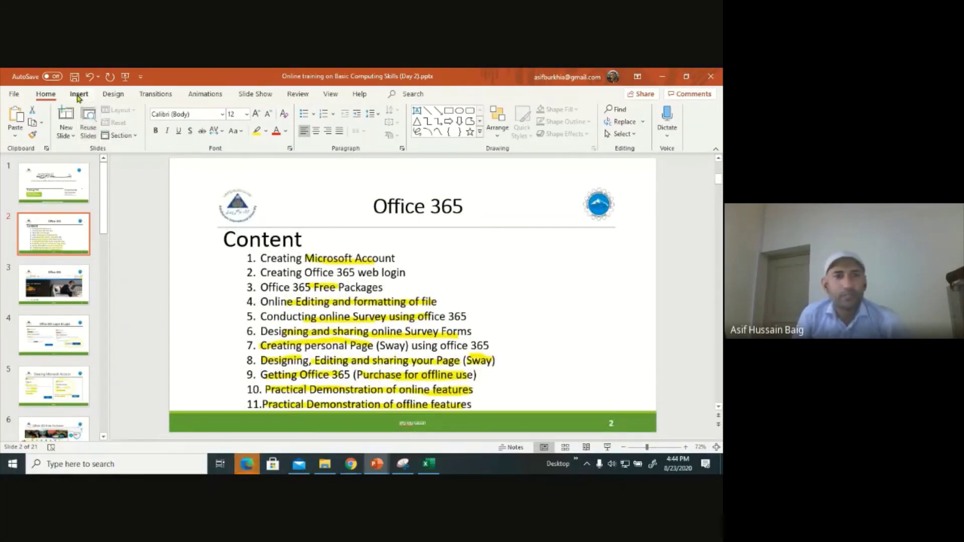
Show the available Insert commands, and preview the presentation as a slide show from the first slide before returning to editing.
left_click(79, 95)
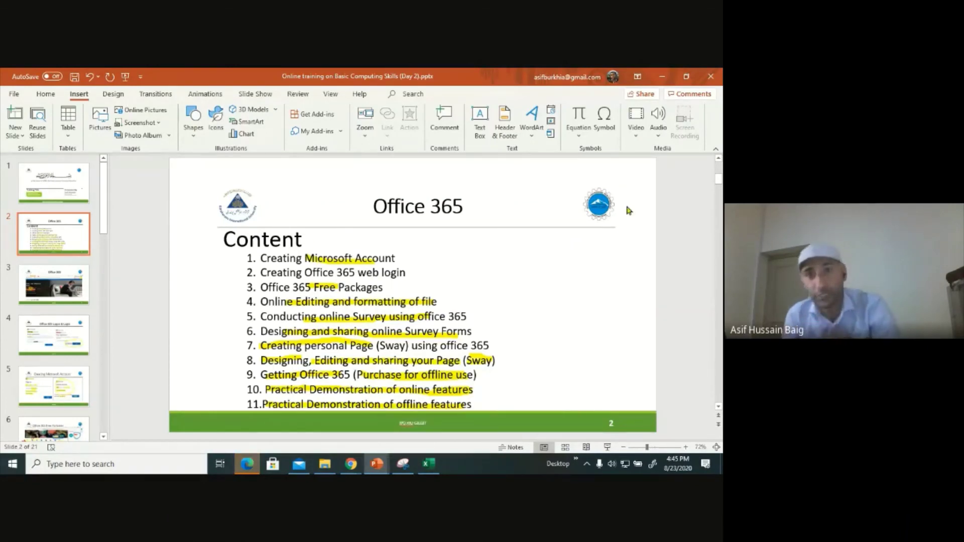
mouse_move(380, 97)
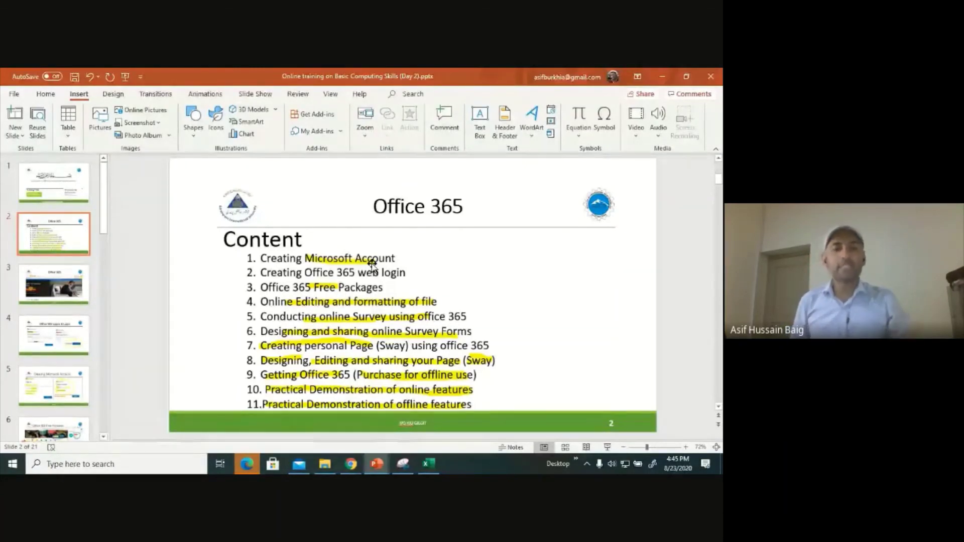
key("F5")
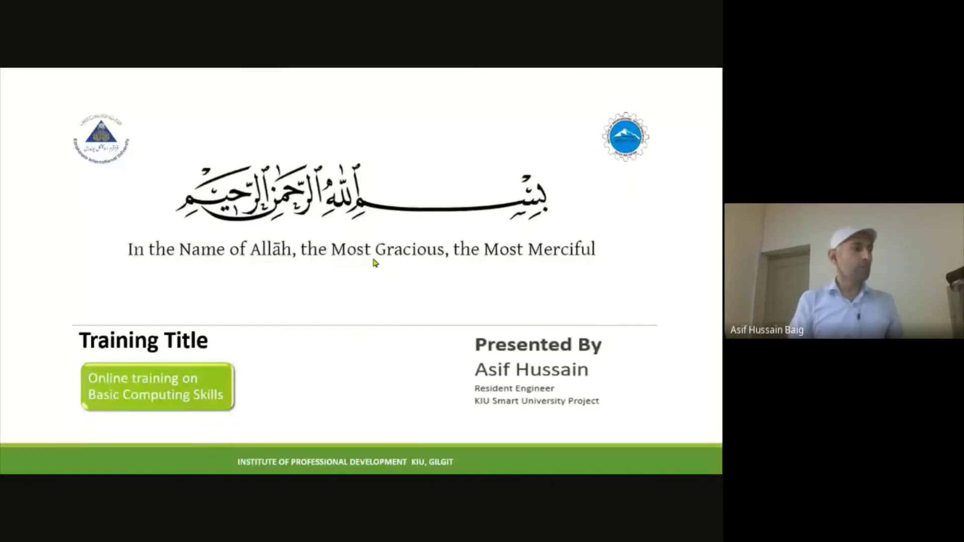
key("Escape")
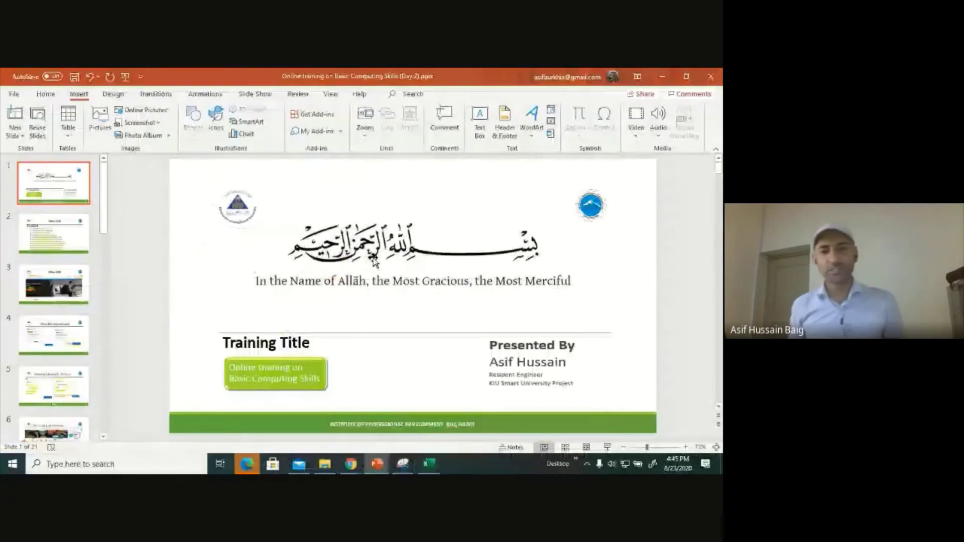